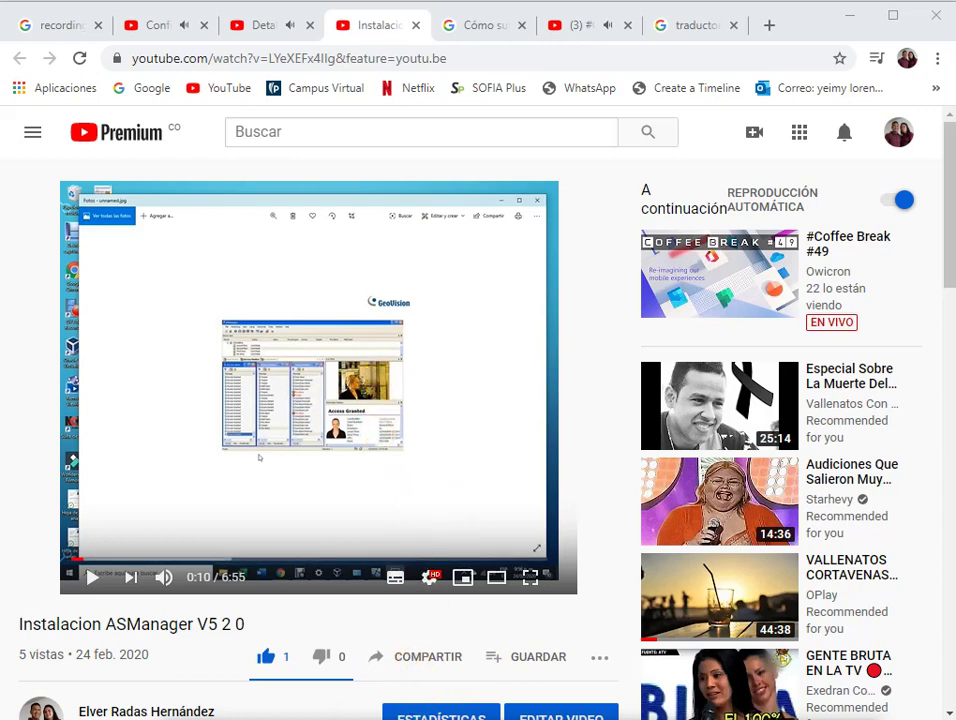
Switch from the YouTube installation video to the lab virtual machine's Windows desktop
mouse_move(409, 719)
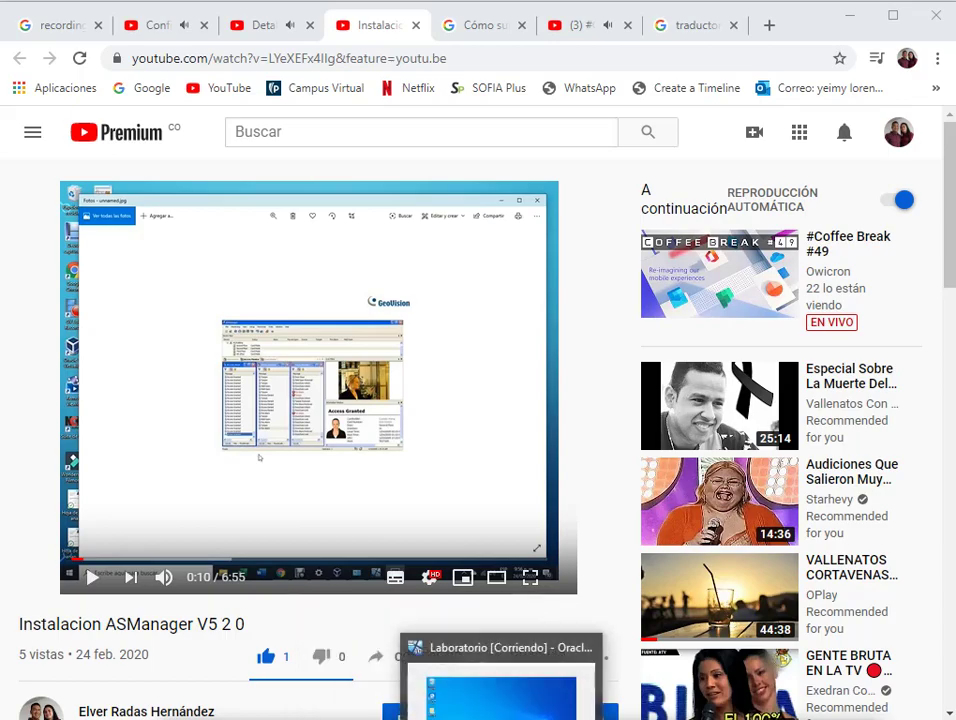
click(500, 700)
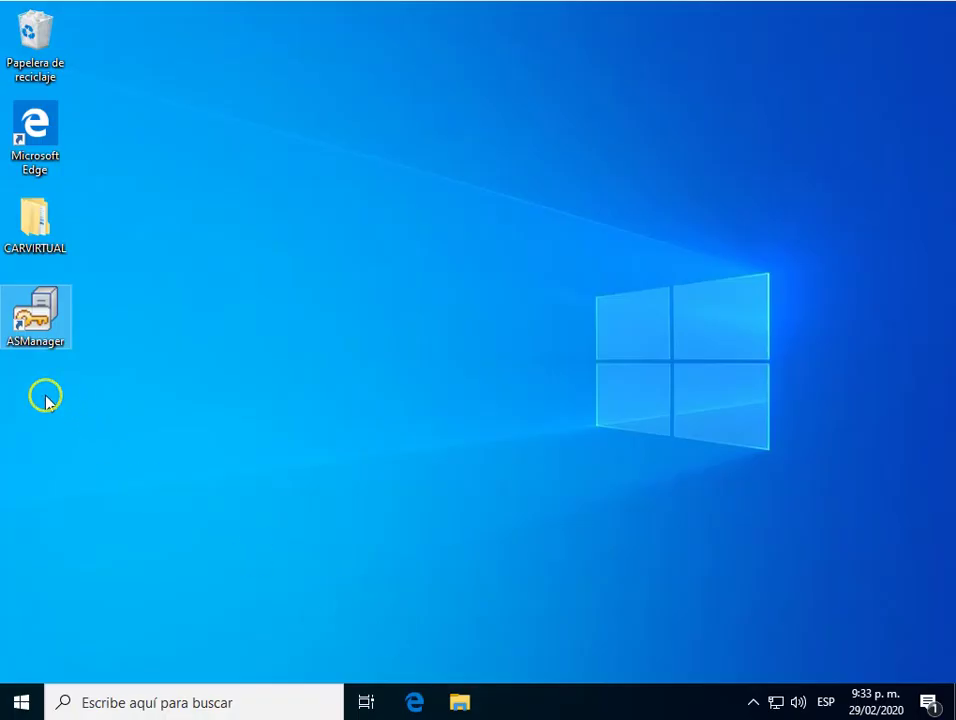
Launch ASManager, decline database setup, and create the supervisor ID with a confirmed password
double_click(48, 320)
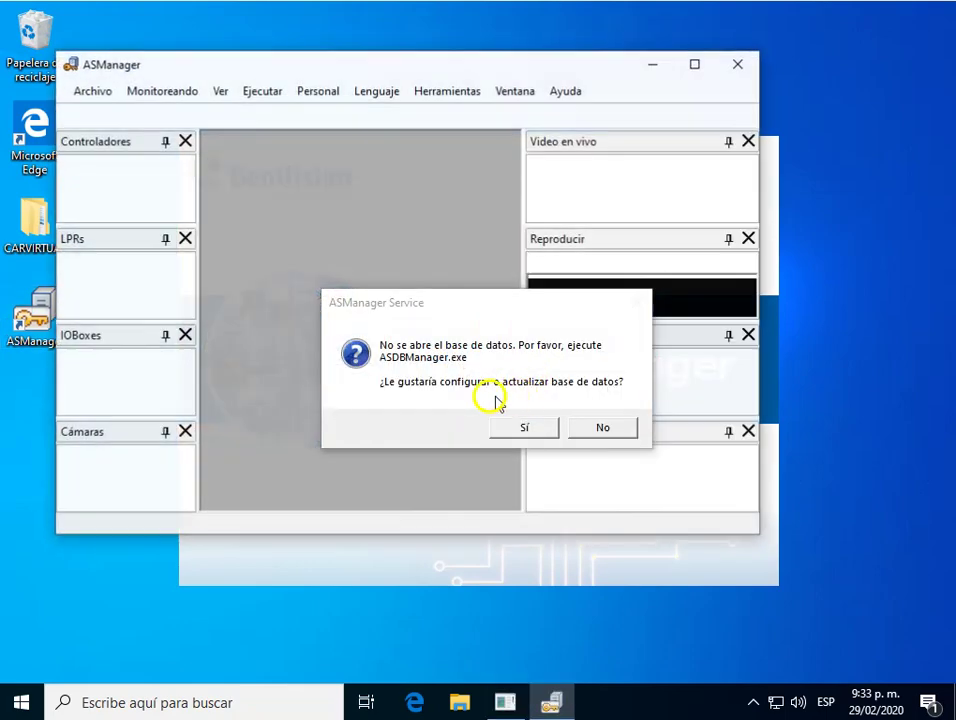
click(609, 426)
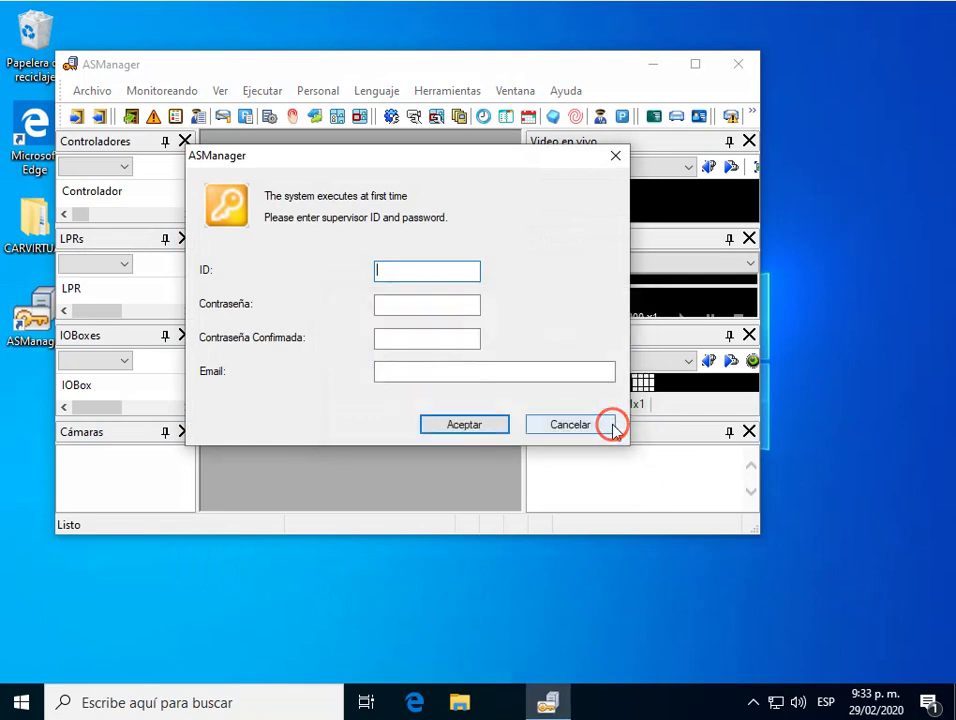
click(398, 270)
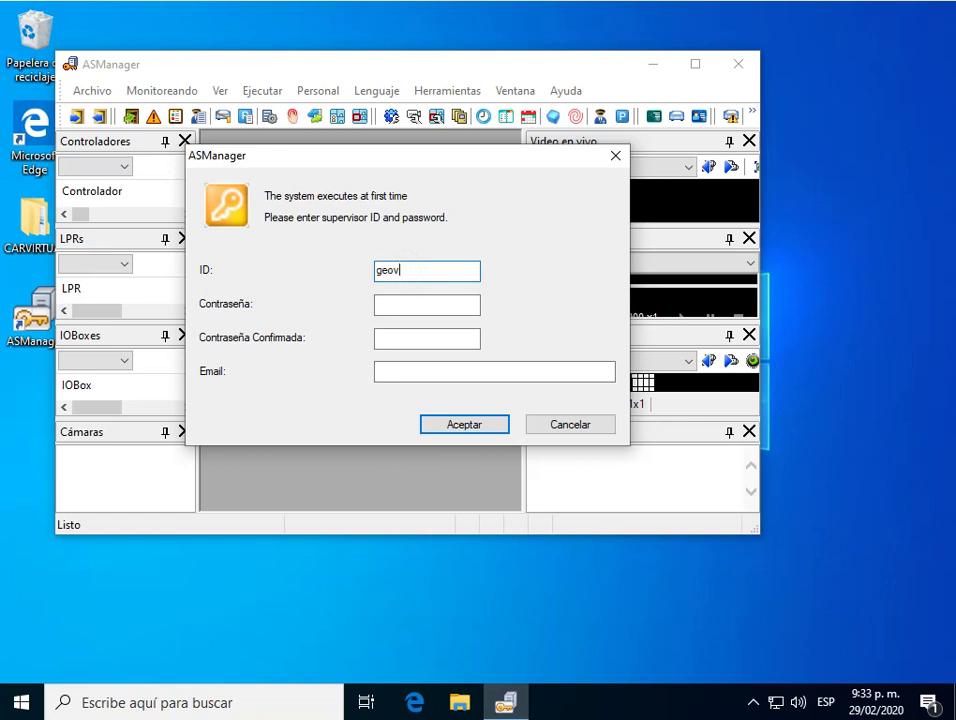
click(411, 307)
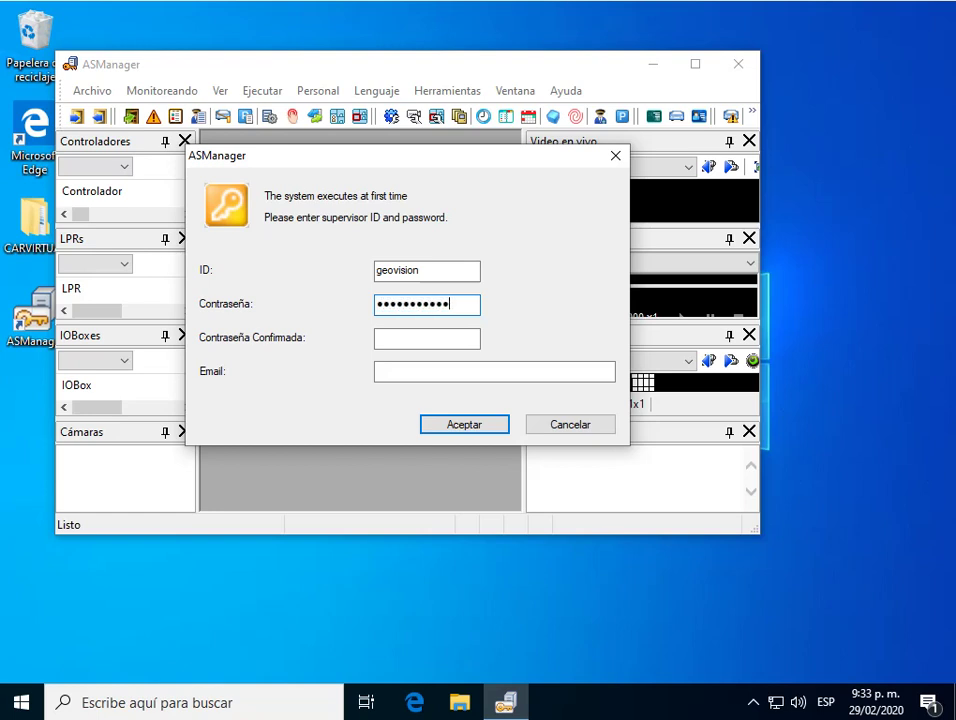
click(429, 336)
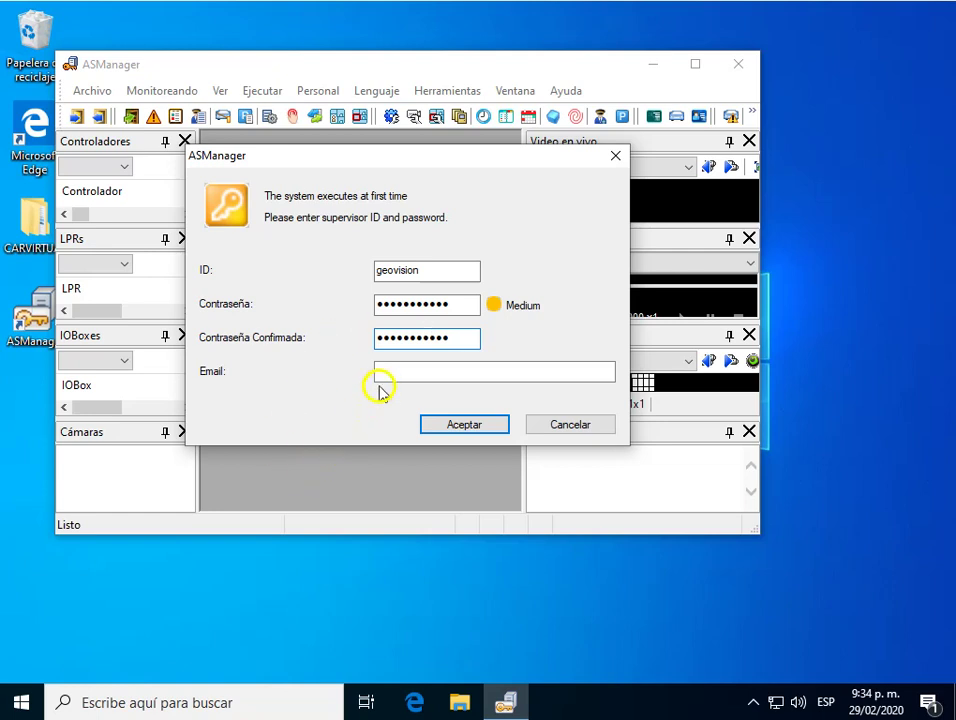
click(414, 377)
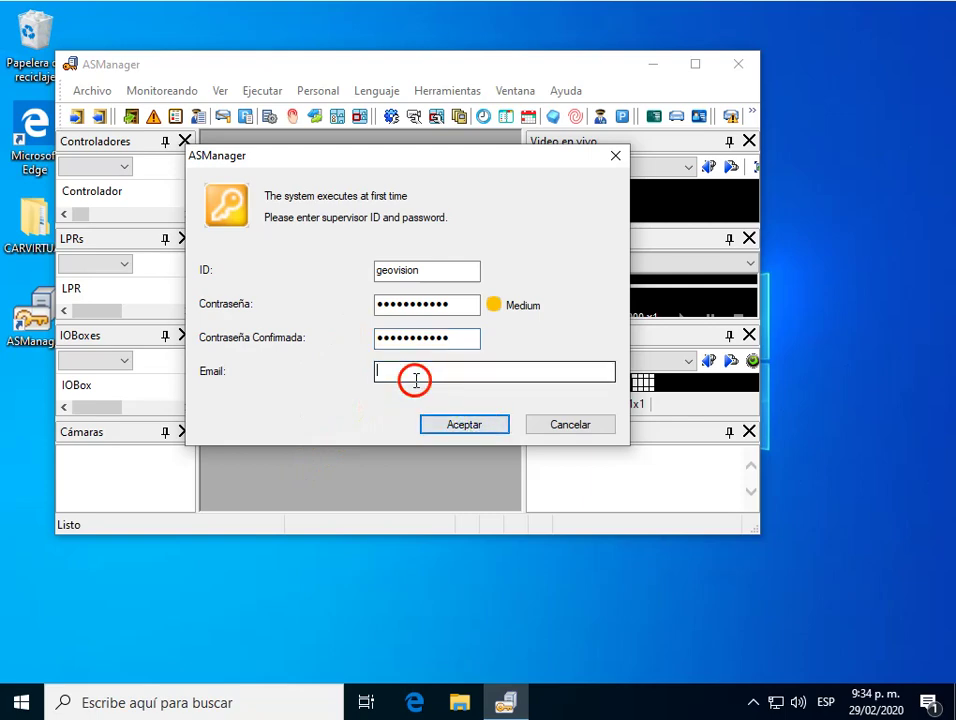
click(463, 428)
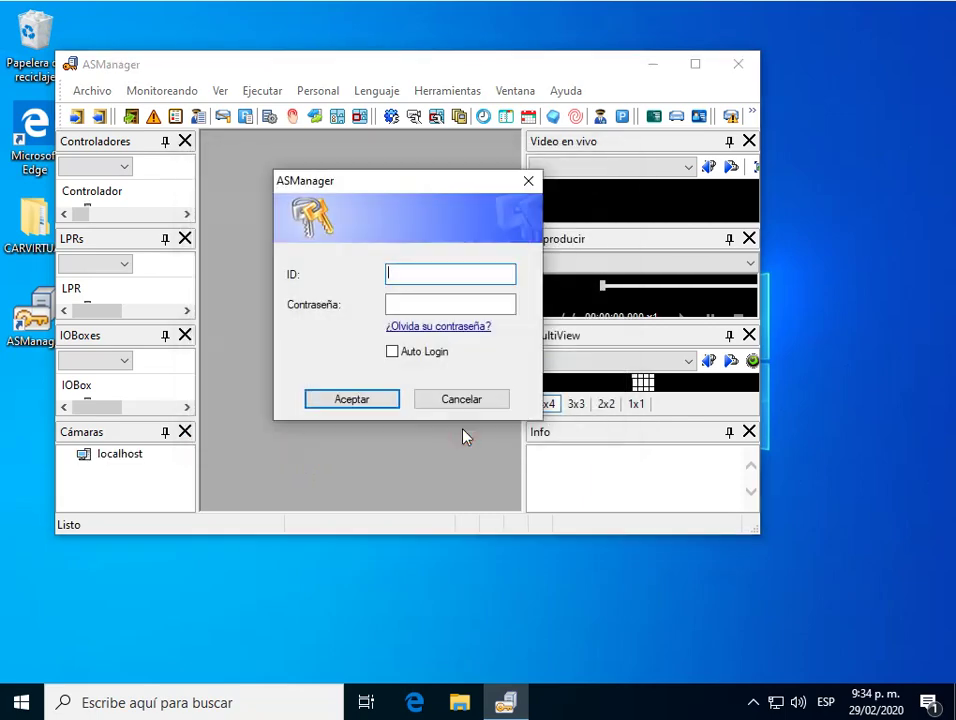
Log in with the supervisor ID and password, enable Auto Login, and maximize the window
click(413, 278)
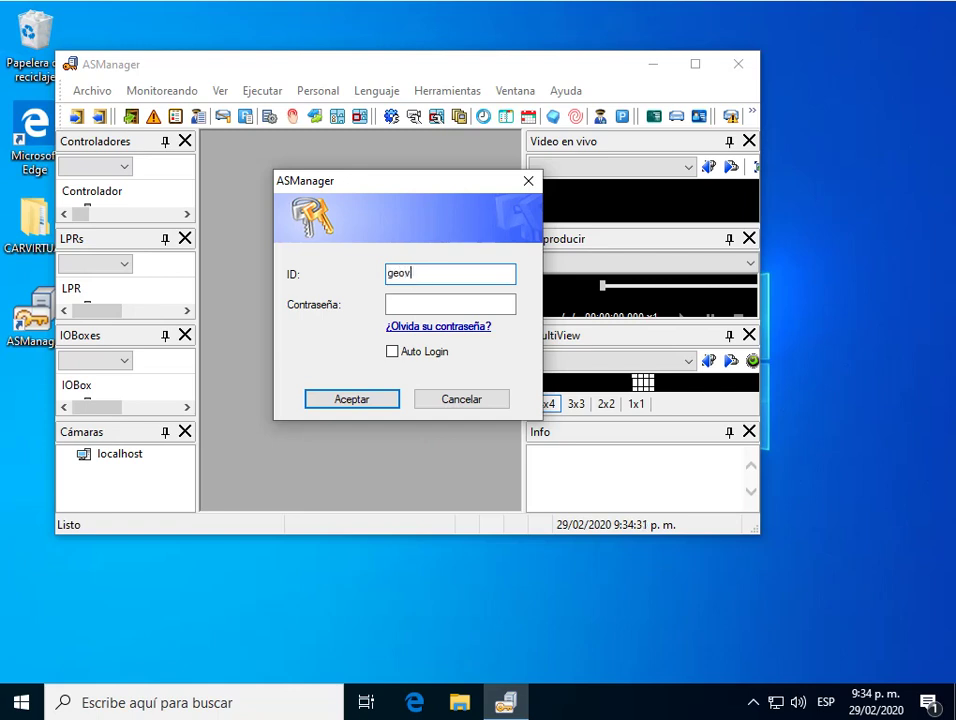
key(Tab)
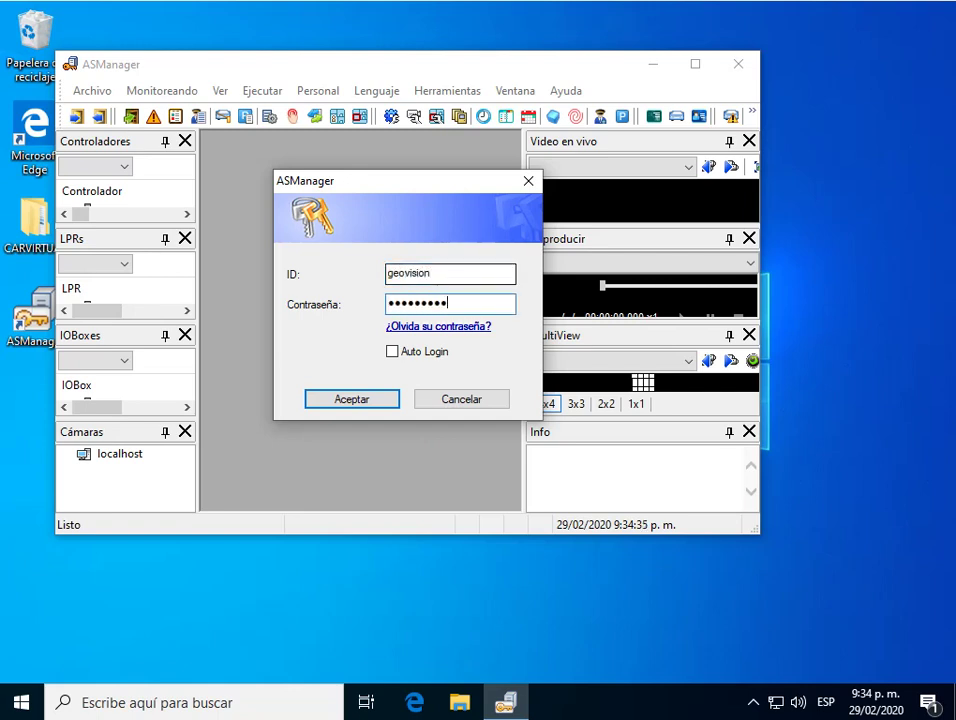
click(393, 352)
click(376, 402)
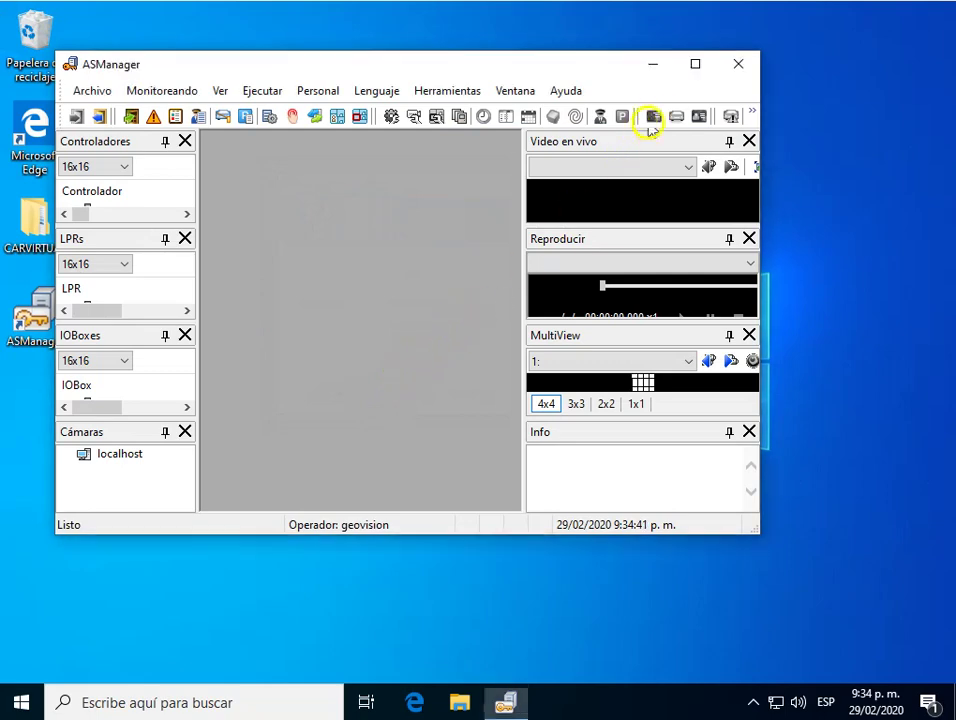
click(695, 64)
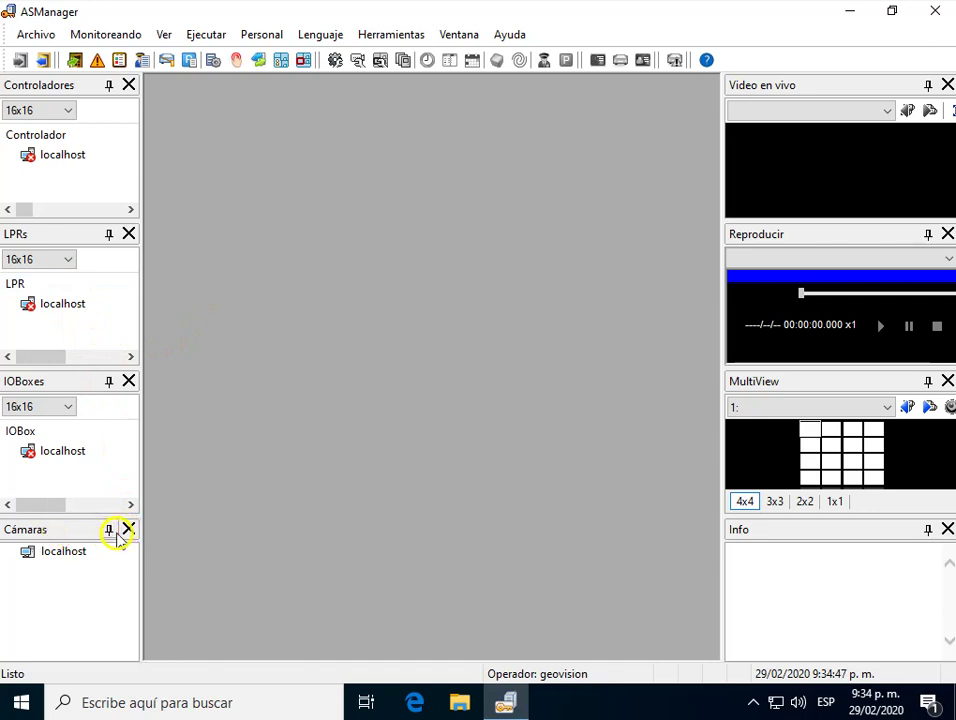
Close the Cámaras, IOBoxes and LPRs panels and accept configuring the database via ASDBManager
click(128, 531)
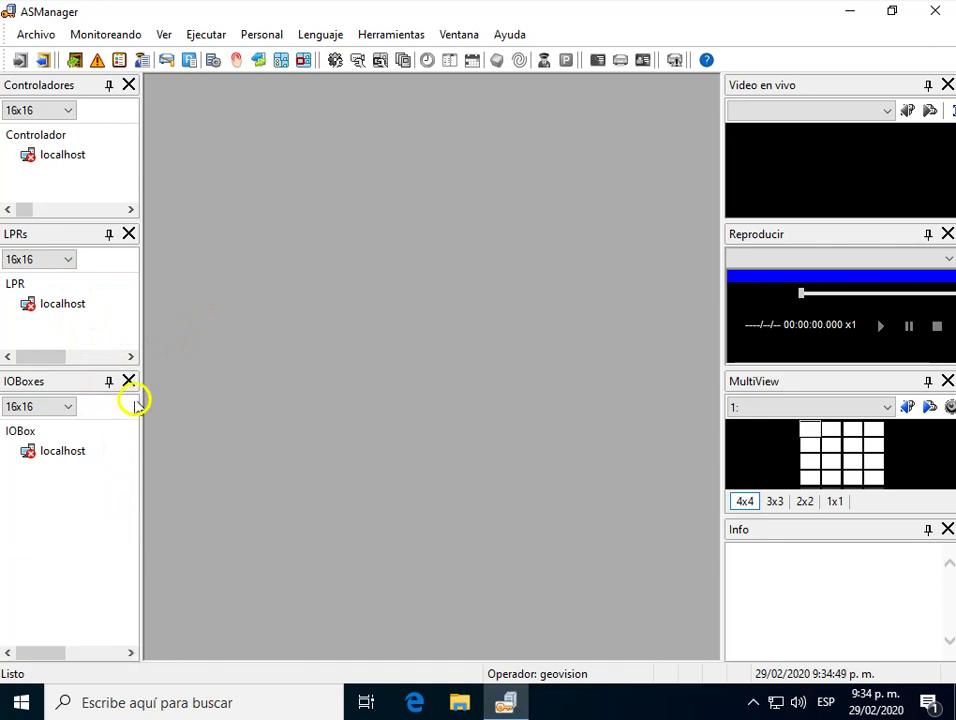
click(128, 383)
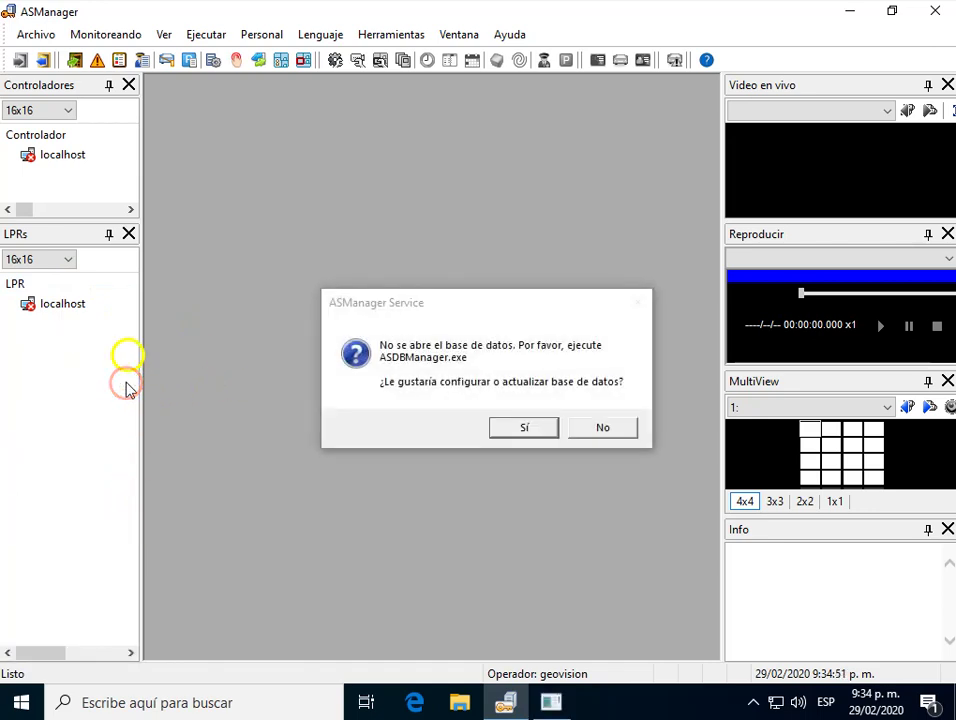
click(129, 234)
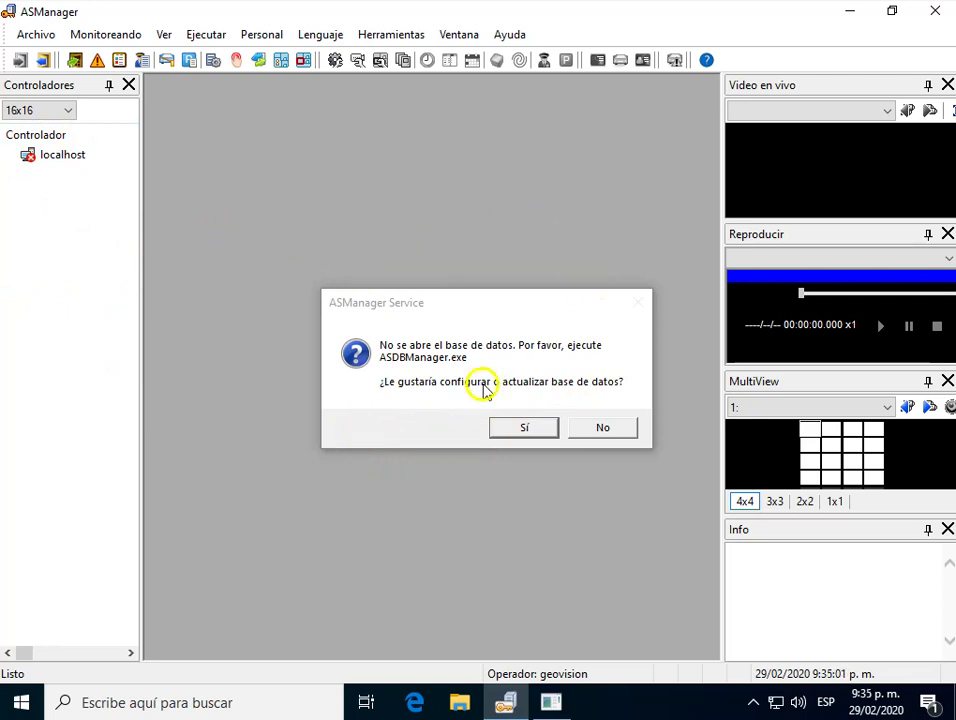
click(522, 433)
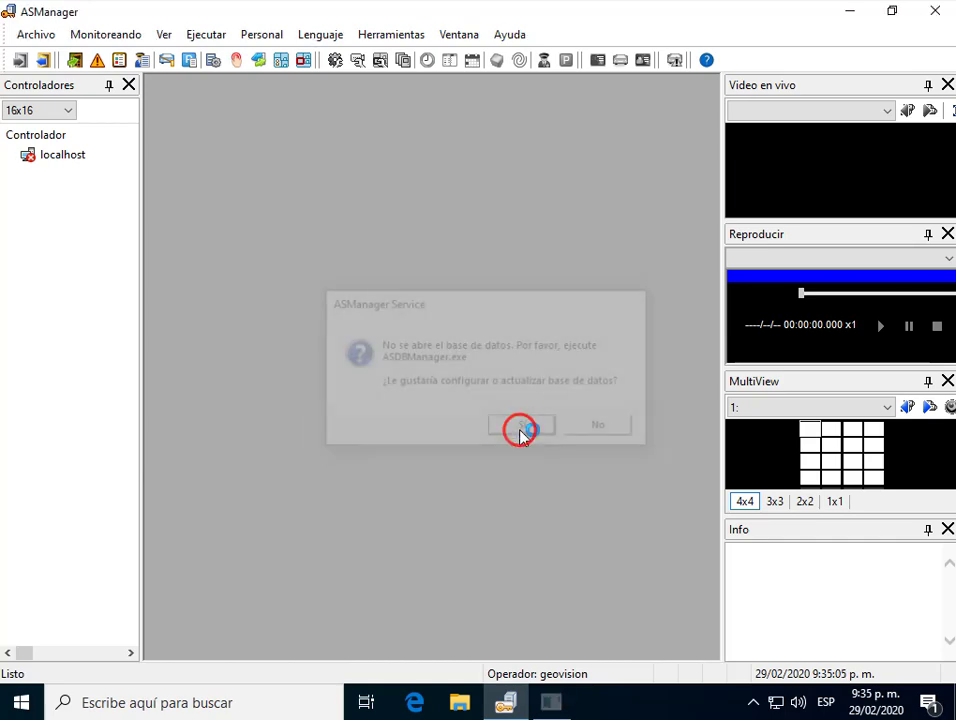
Using Microsoft Office Access Database, create the ASConfig, ASLog, ASLPR and ASPatrol databases
click(311, 358)
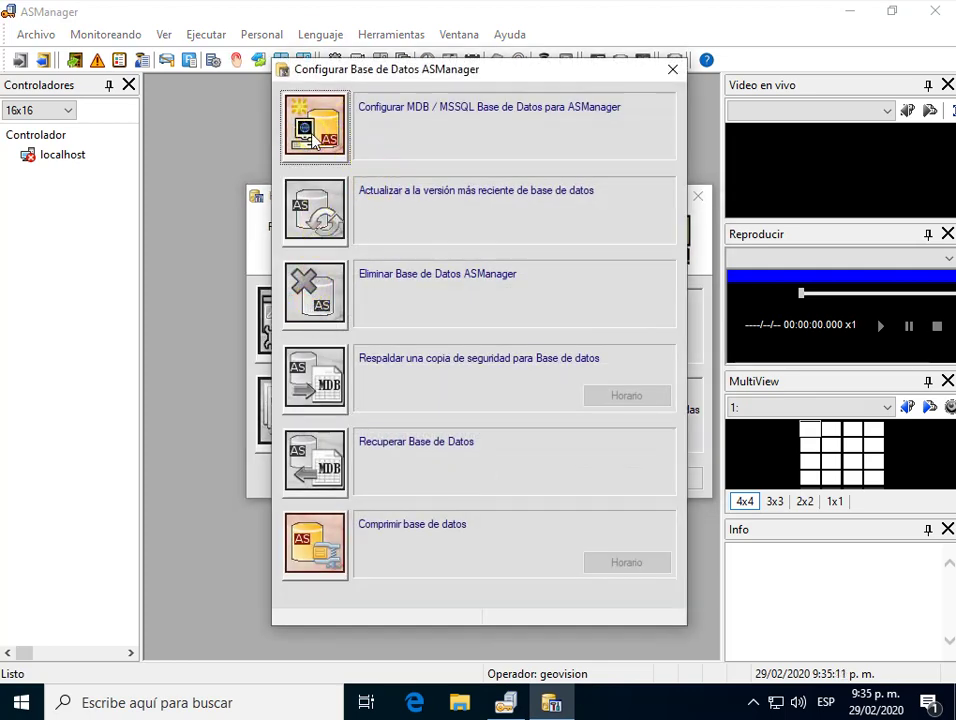
click(463, 131)
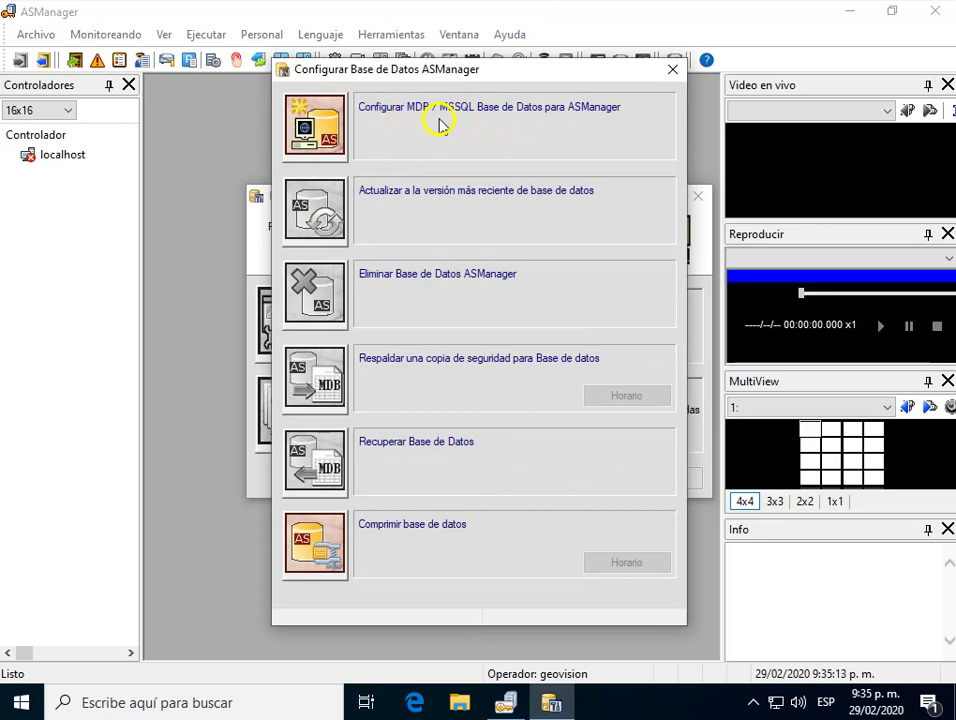
click(324, 134)
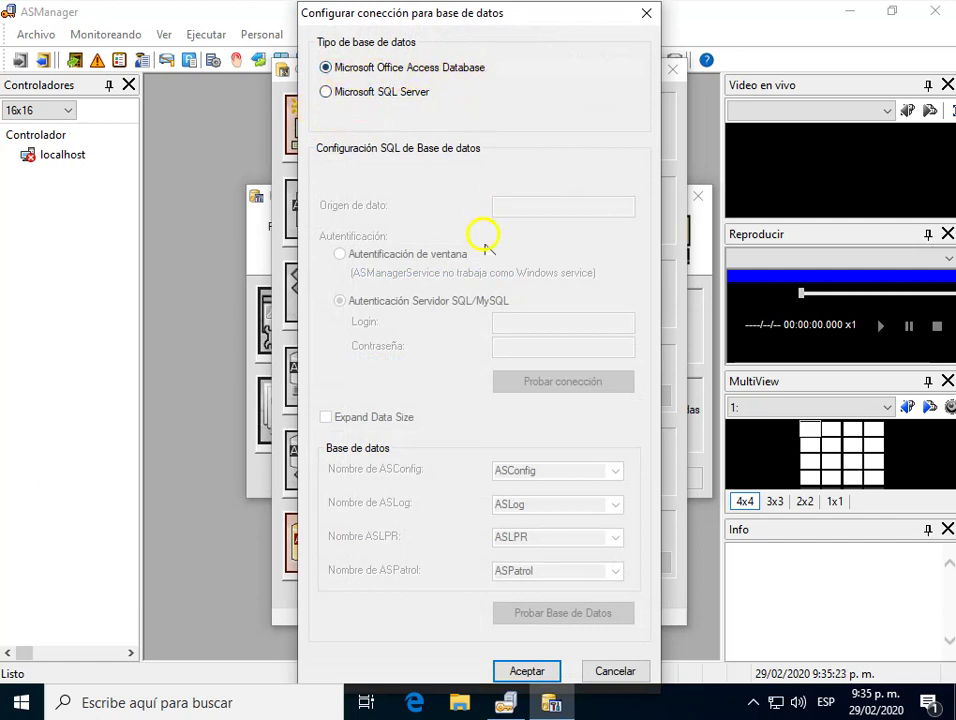
click(527, 672)
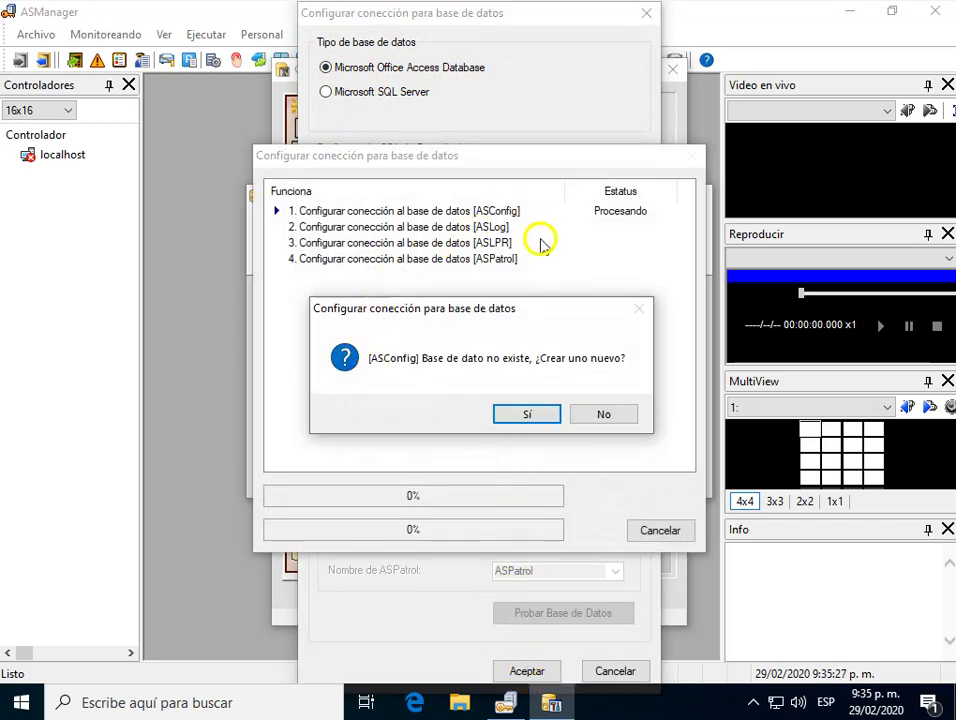
click(509, 419)
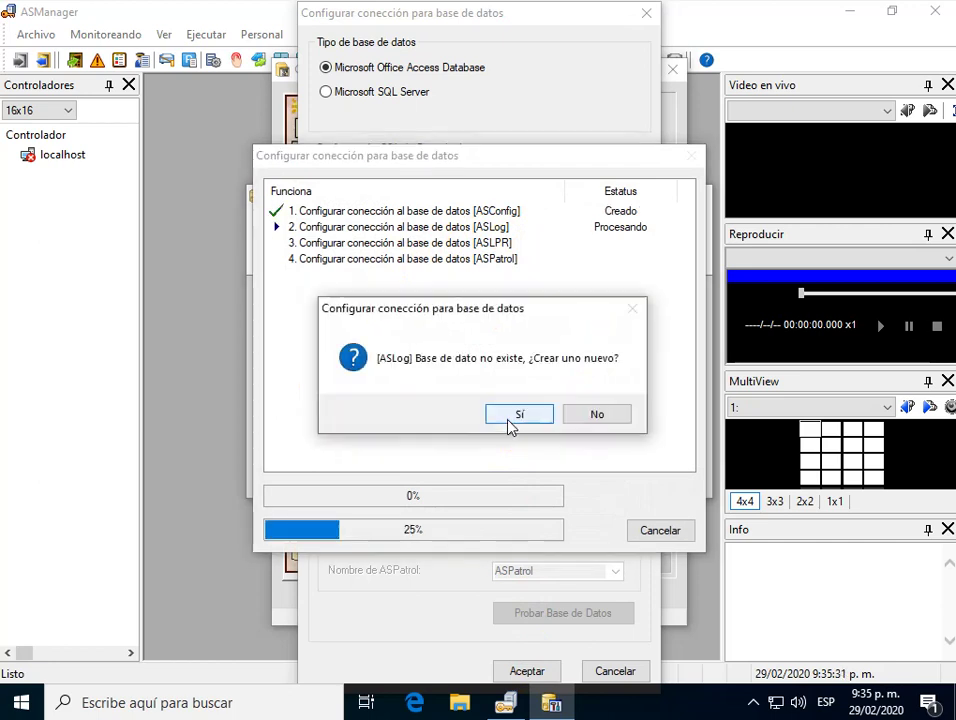
click(516, 418)
click(516, 418)
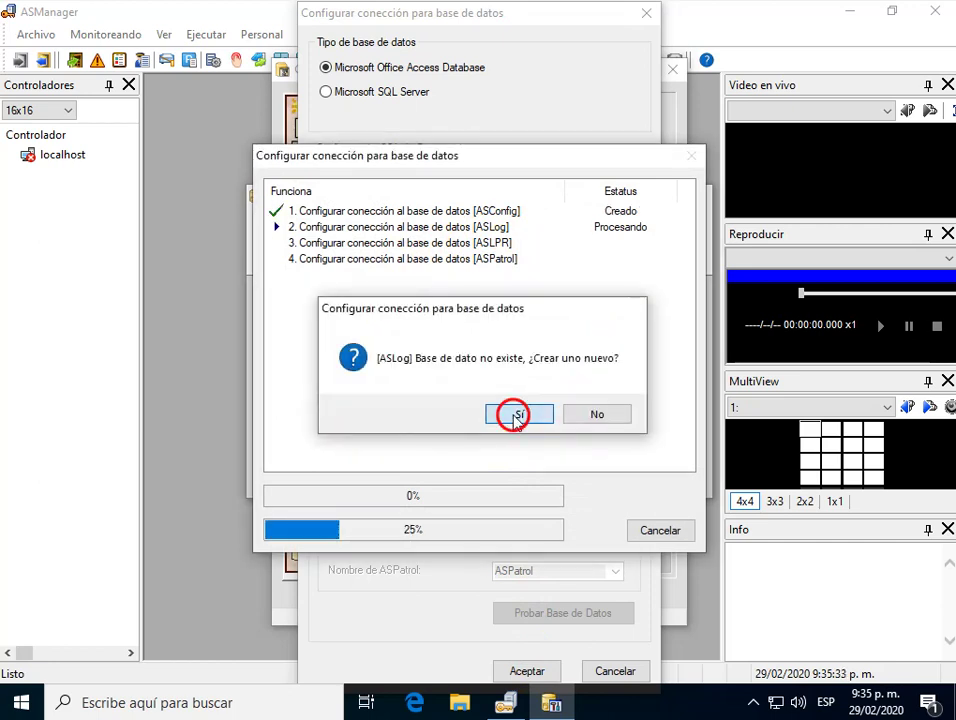
click(516, 418)
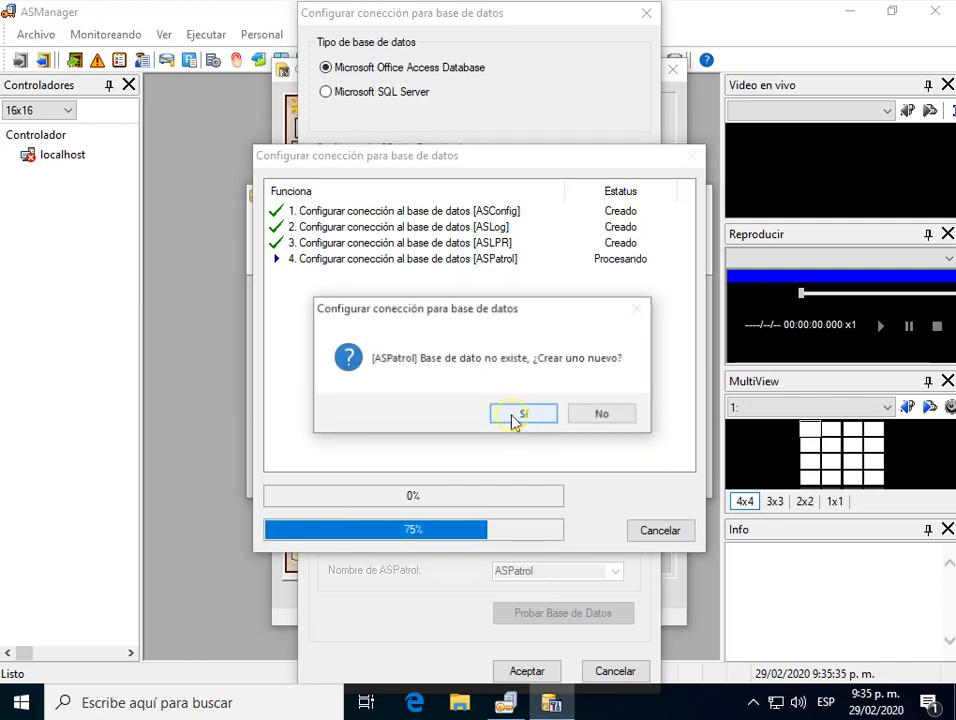
click(512, 418)
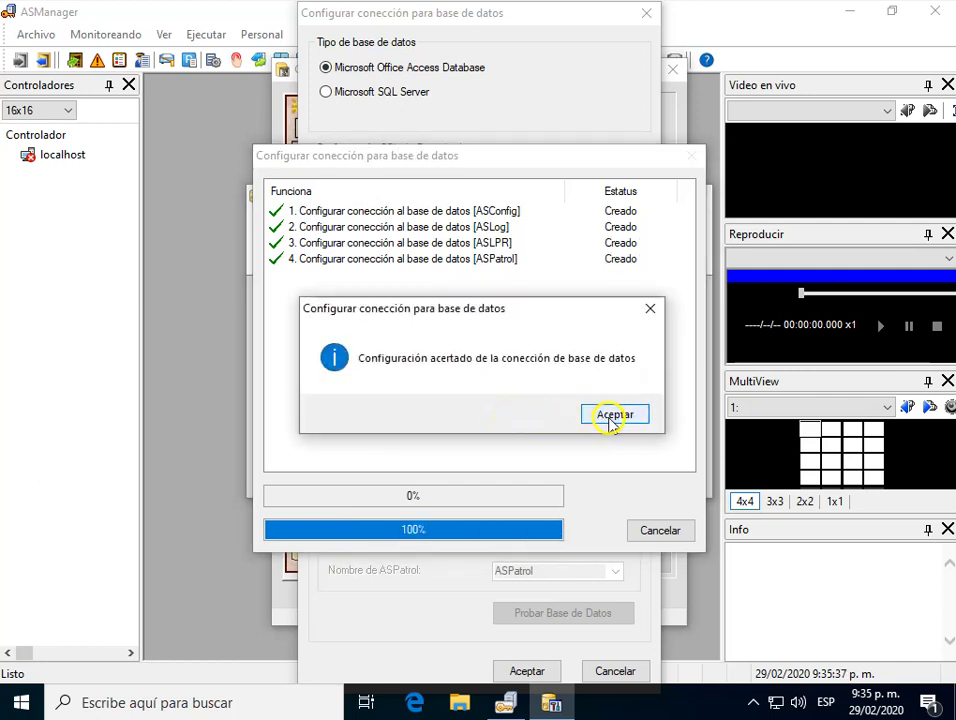
click(610, 416)
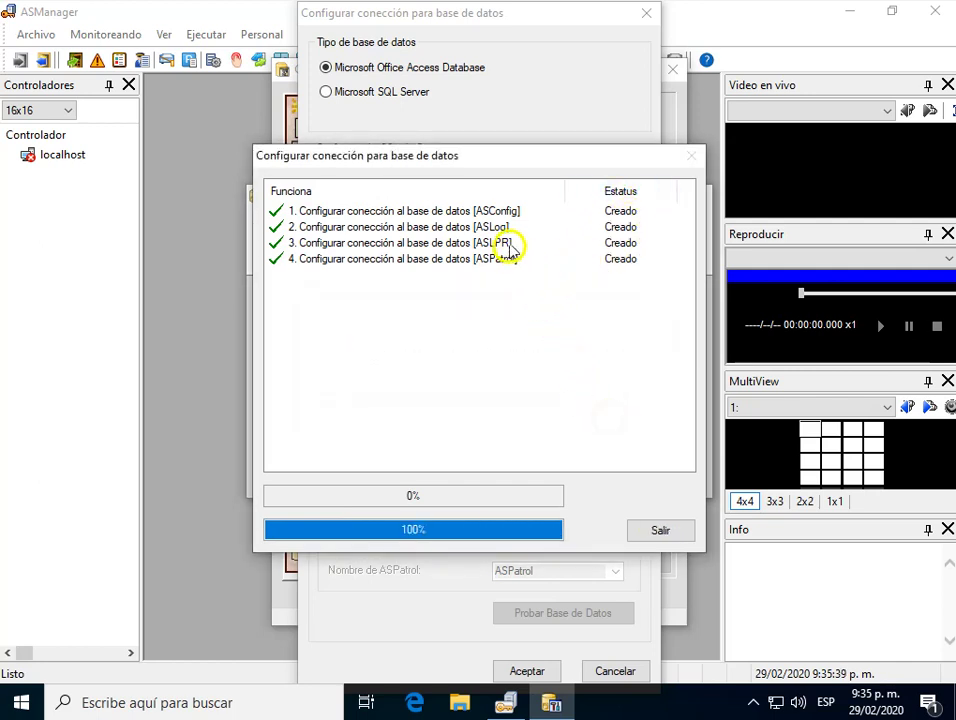
Review the four created database entries, then close the connection setup and configuration windows
click(495, 208)
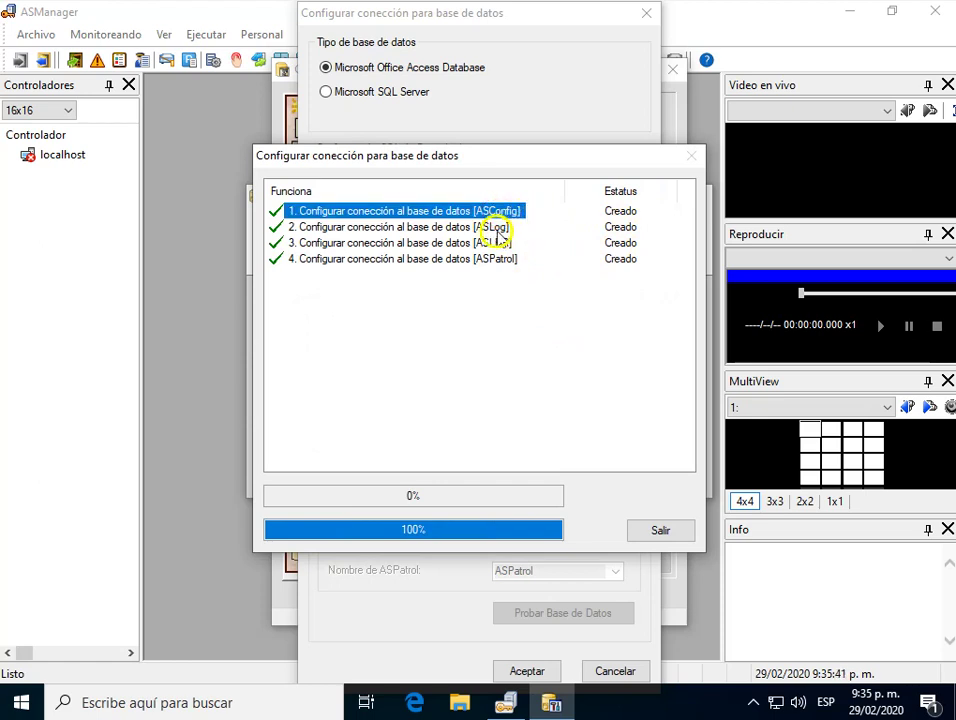
click(496, 227)
click(495, 244)
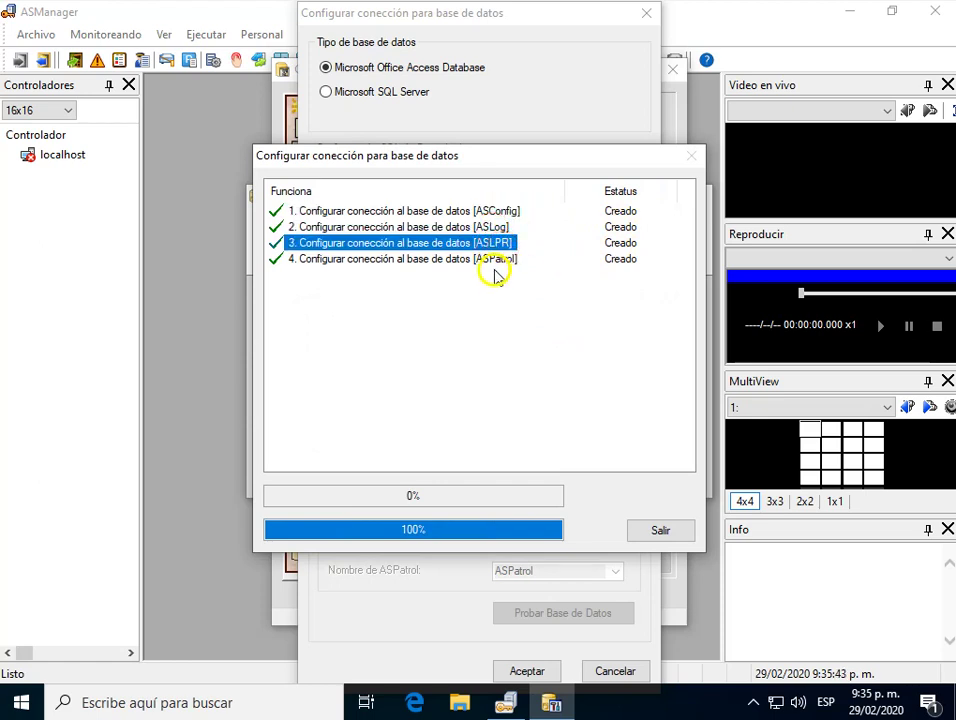
click(495, 259)
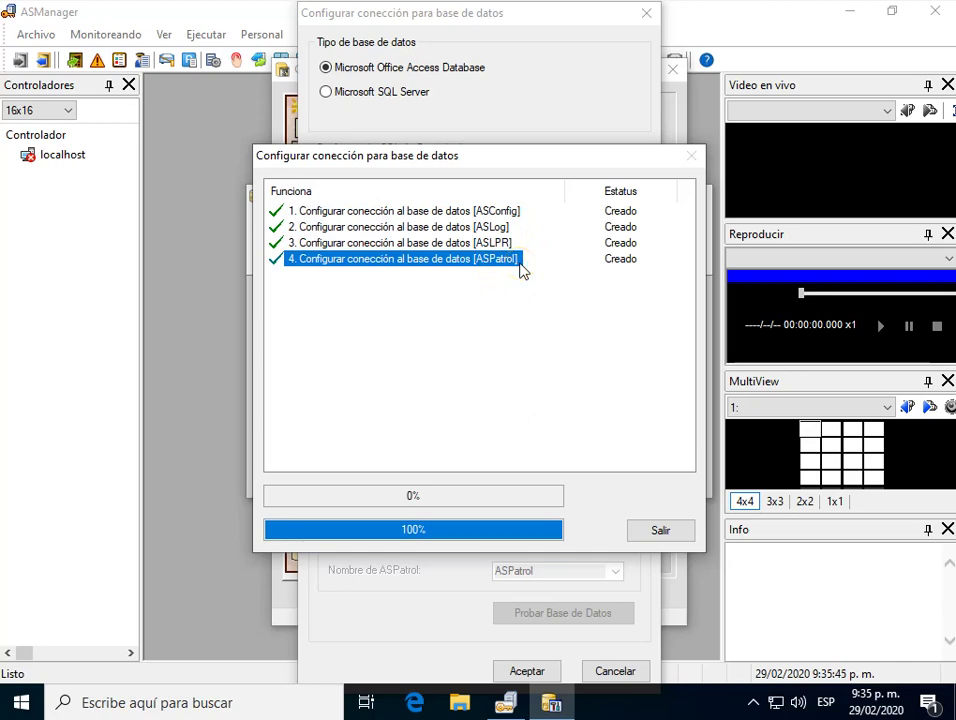
click(655, 537)
click(673, 70)
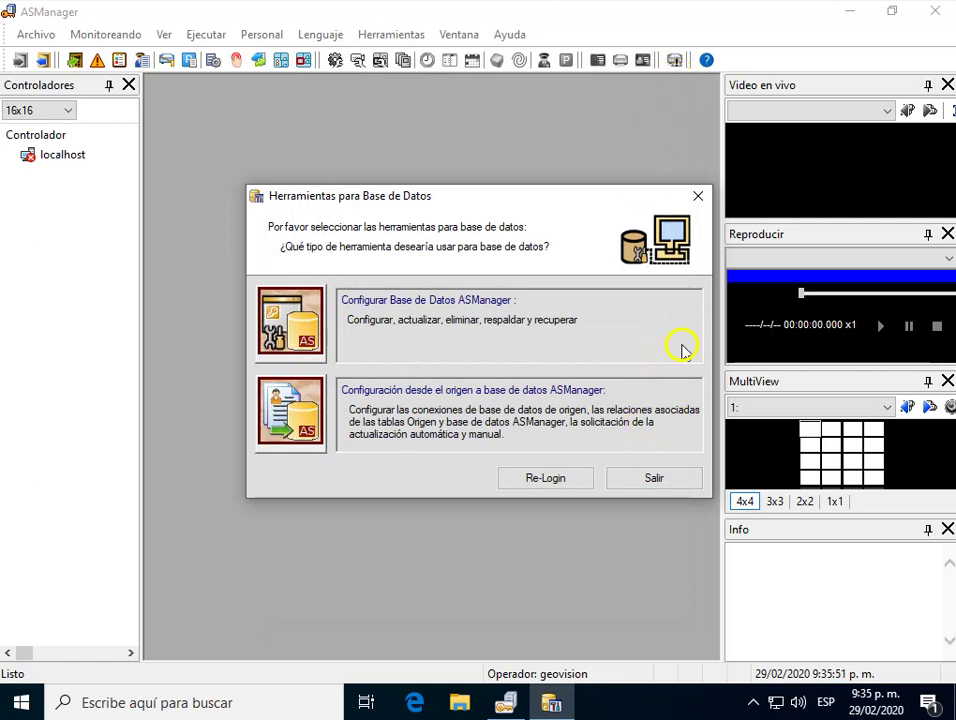
Close the database tools and allow ASManager Service through the firewall on public networks too
click(697, 196)
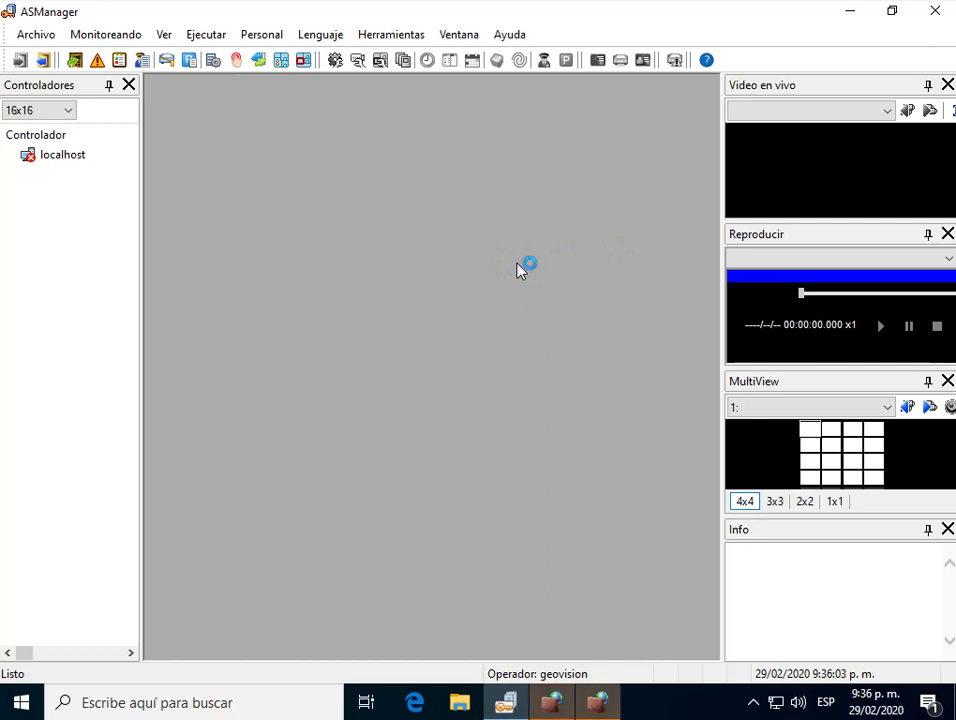
click(551, 694)
click(263, 434)
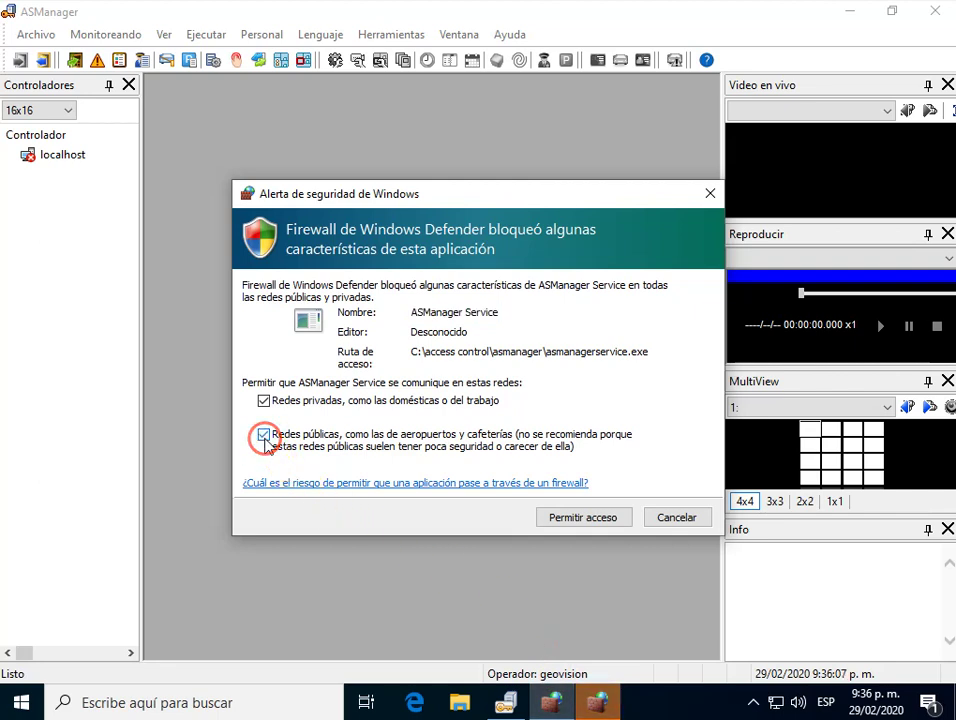
click(590, 524)
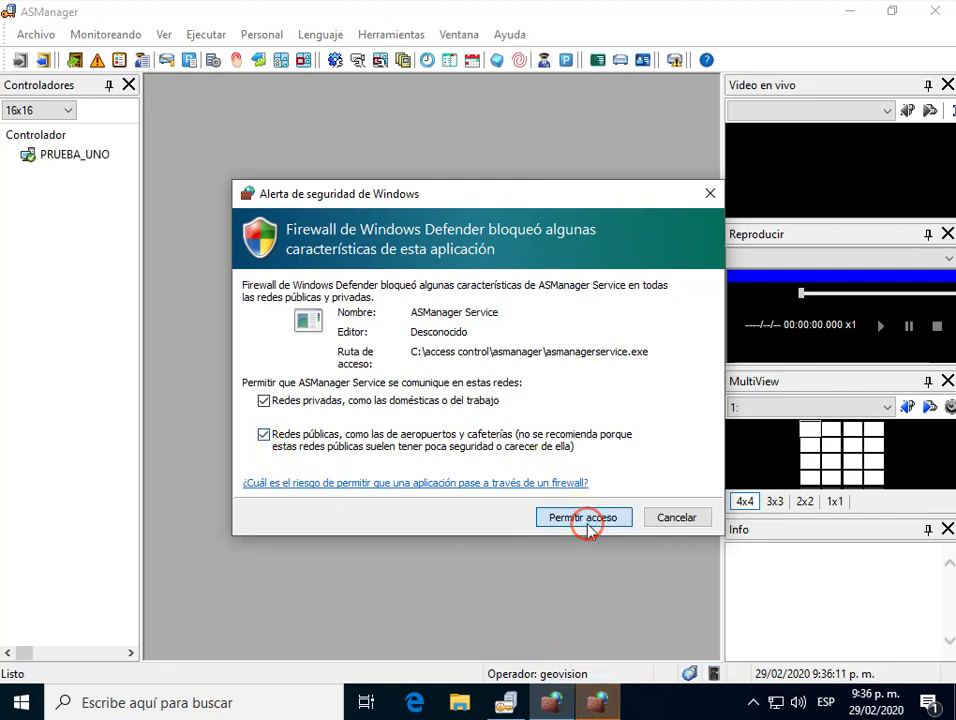
click(590, 521)
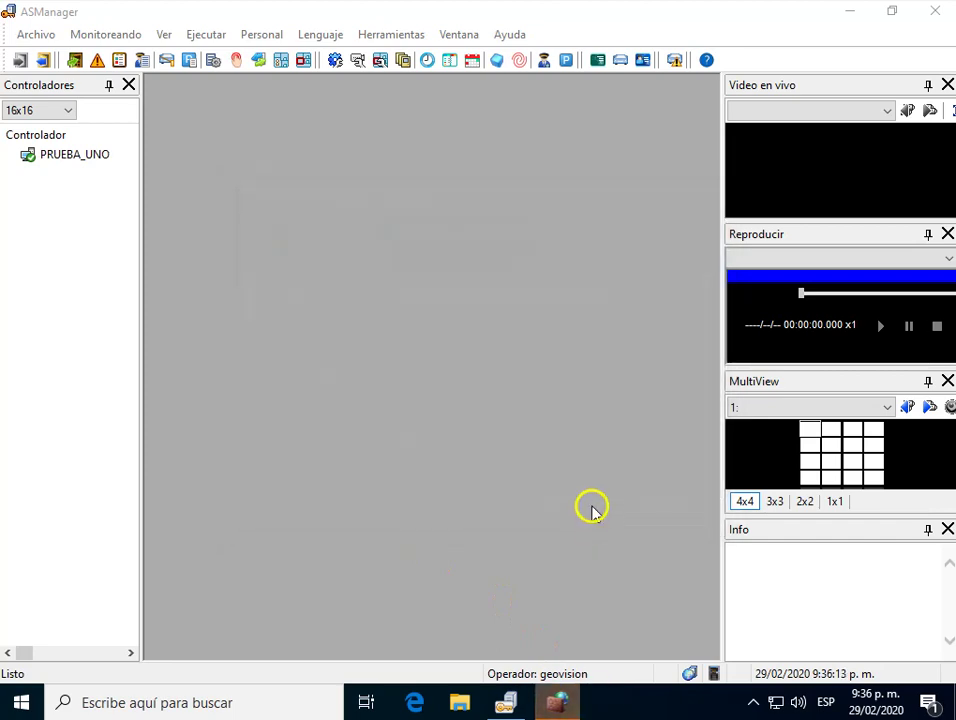
Allow geowebserver through the firewall on public networks, then select the PRUEBA_UNO controller
click(560, 705)
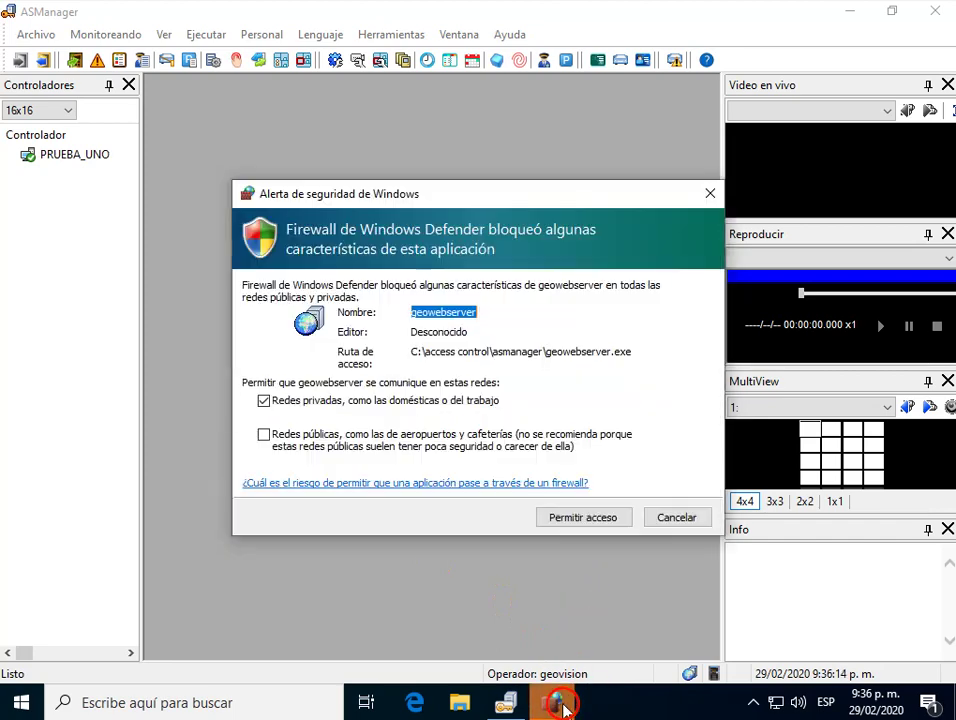
click(263, 435)
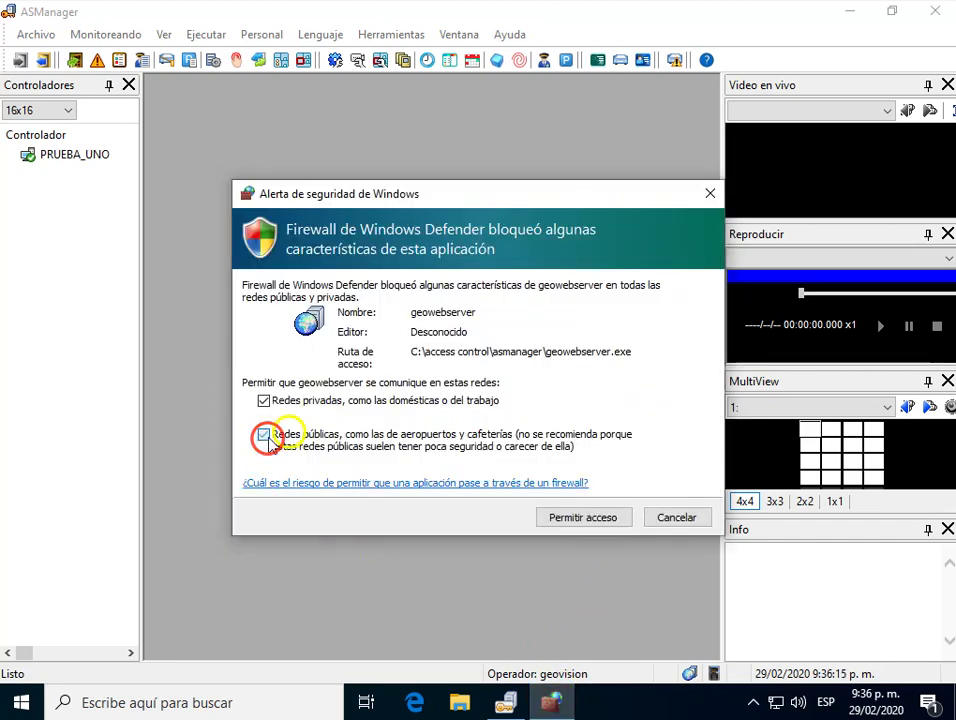
click(591, 524)
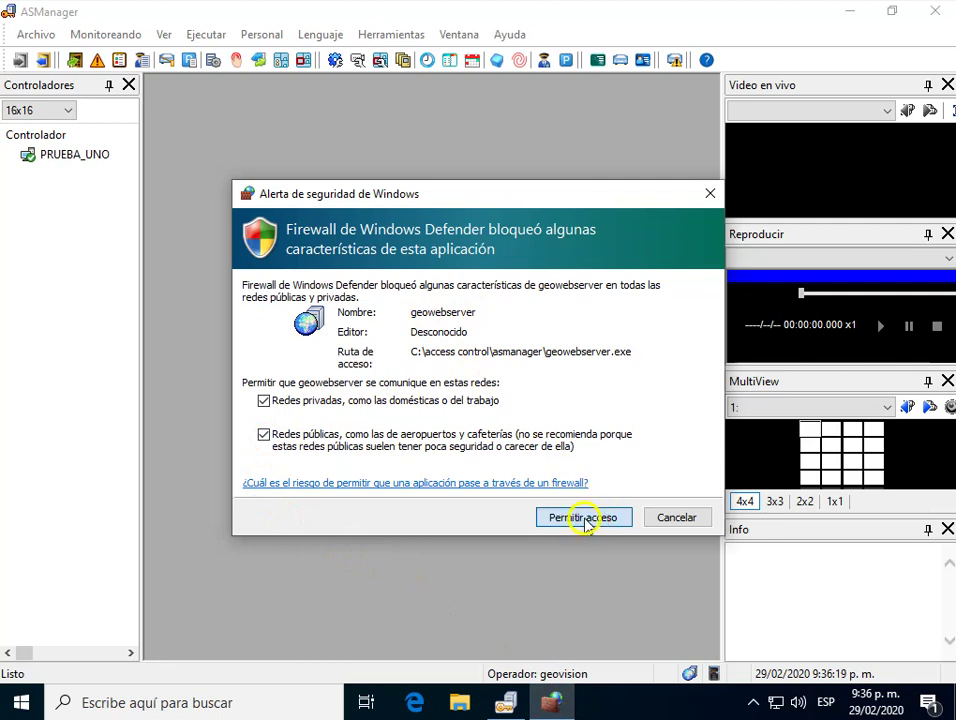
click(53, 156)
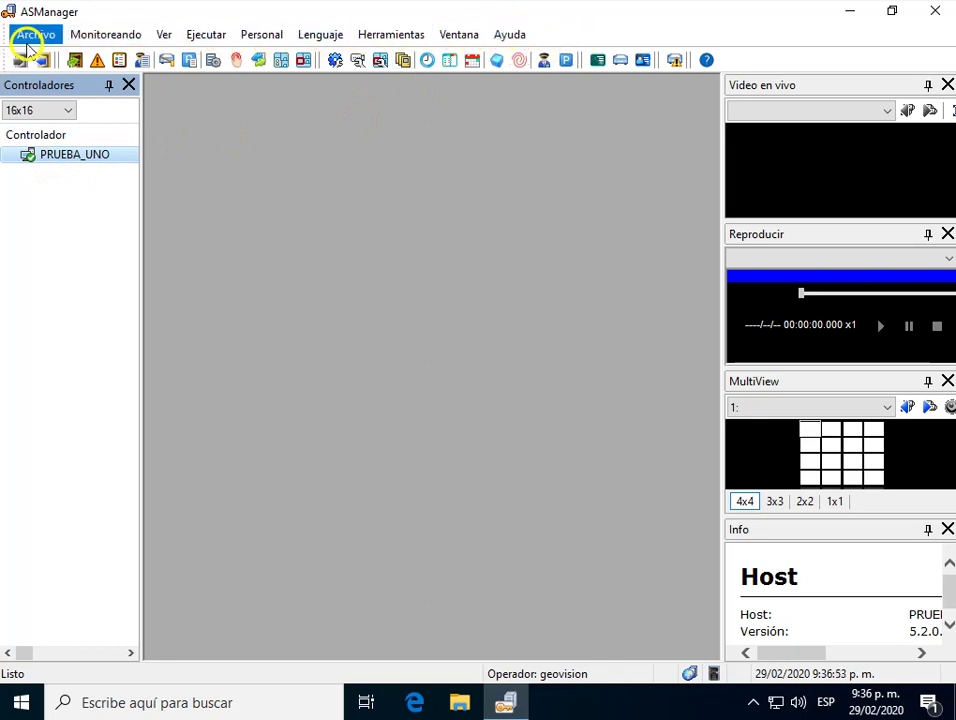
Check the ASManager version under Ayuda > Acerca de ASManager
click(515, 35)
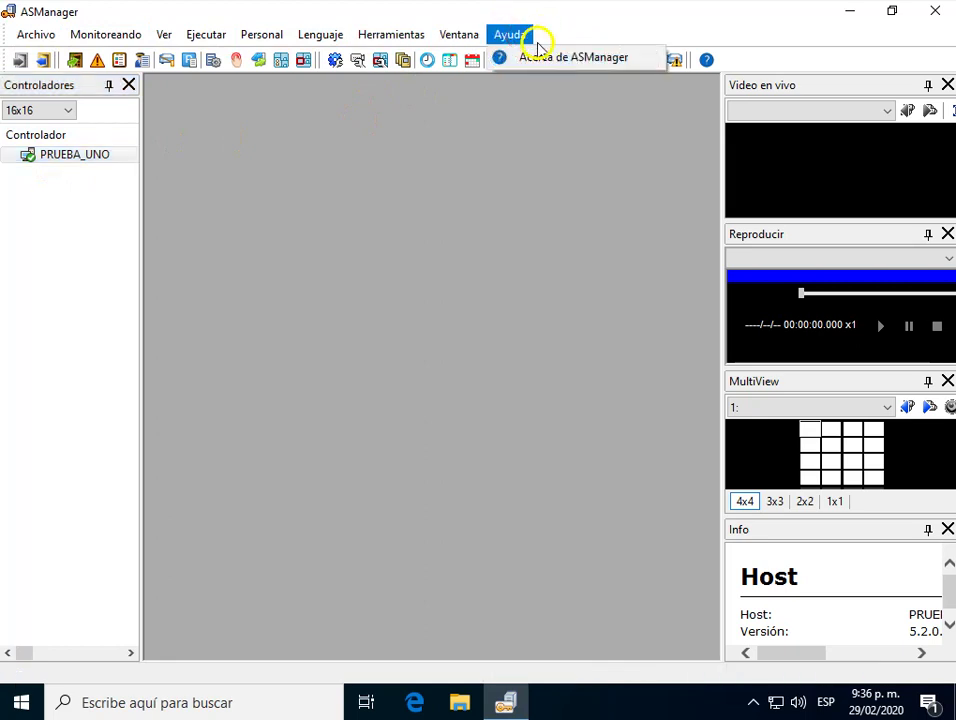
click(540, 56)
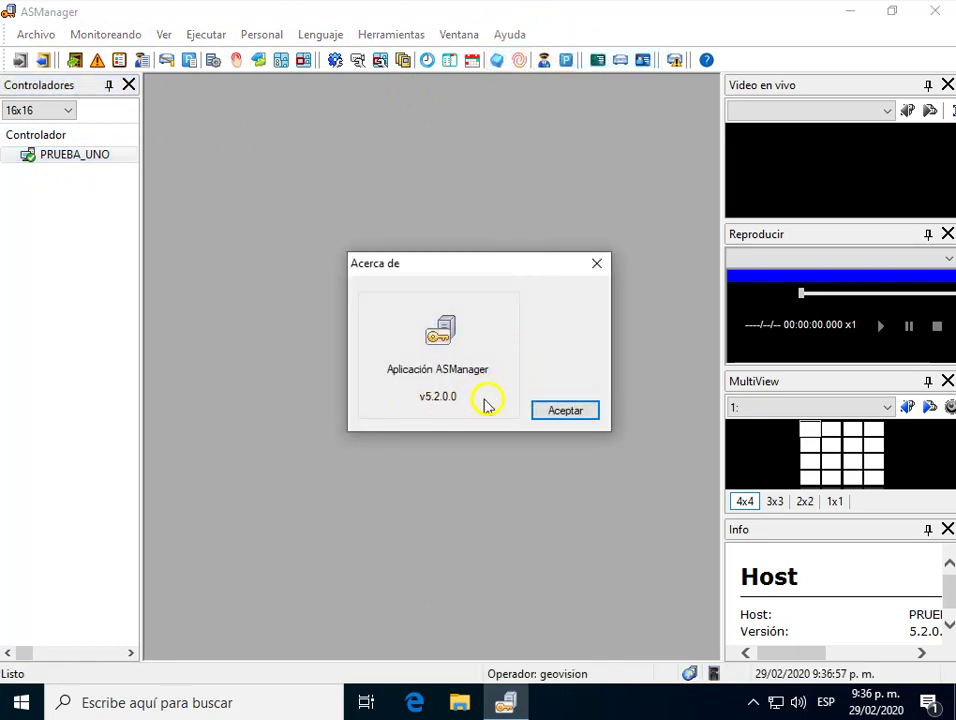
click(546, 408)
Look through the Ventana menu, then open Herramientas > Opciones
click(450, 30)
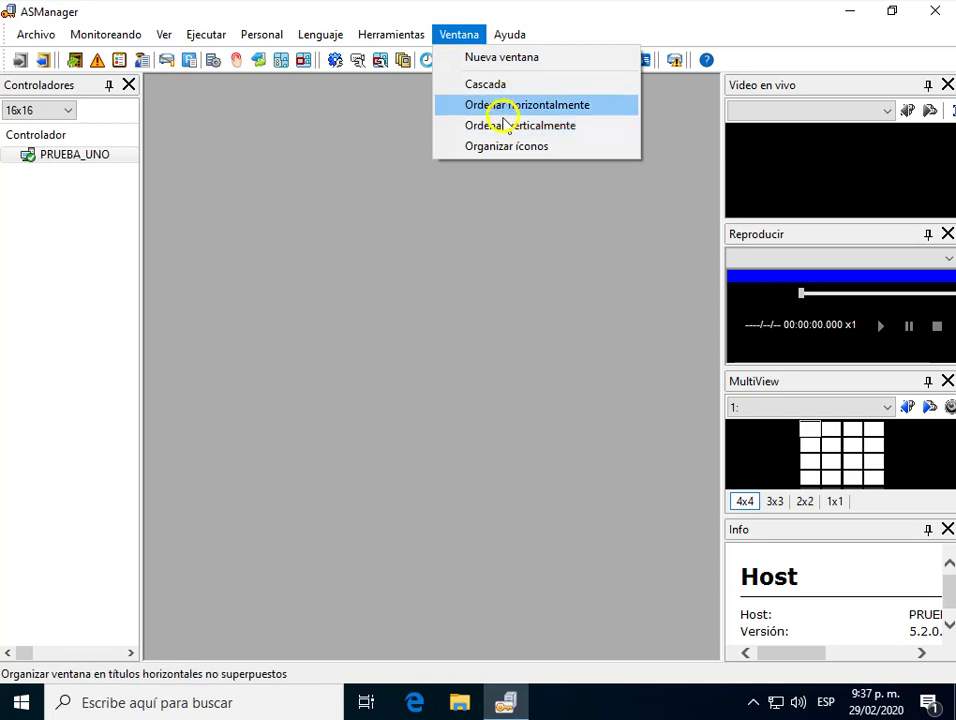
click(393, 35)
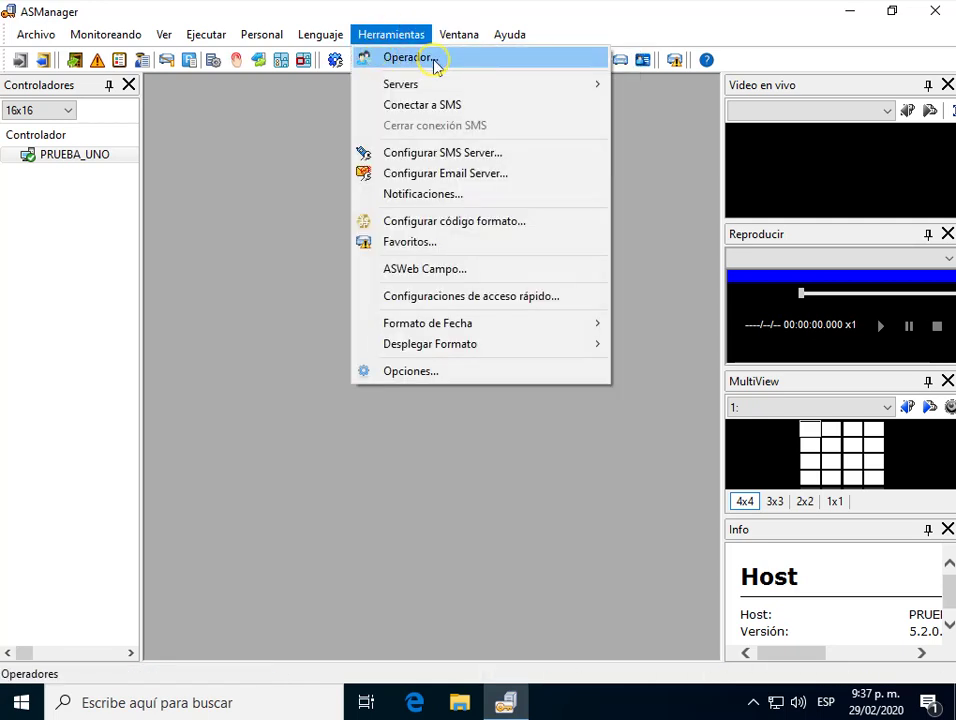
click(401, 32)
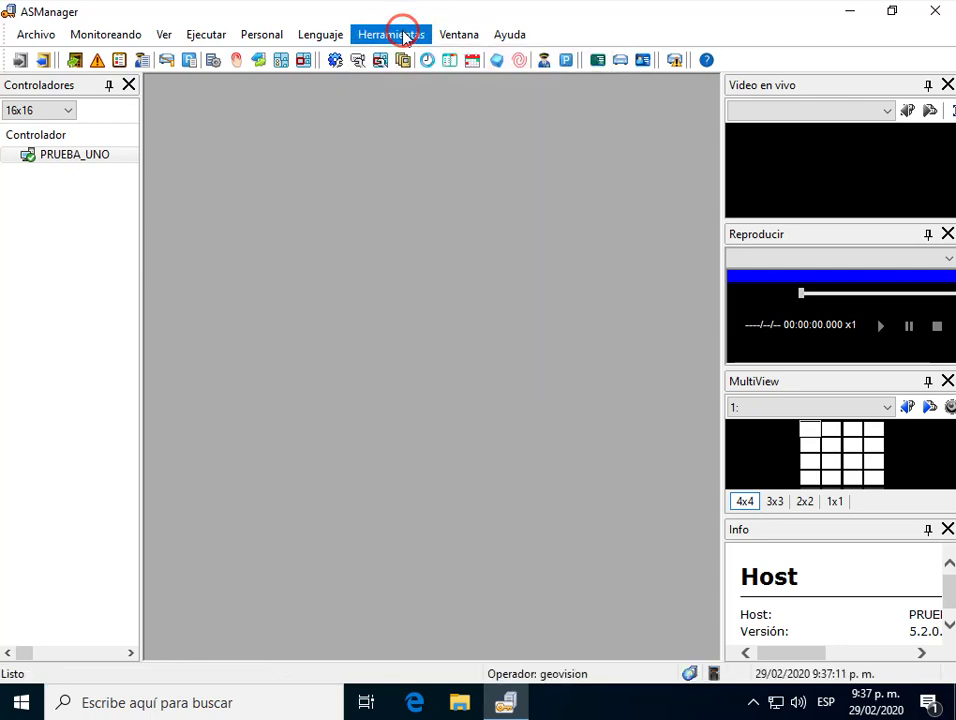
click(403, 35)
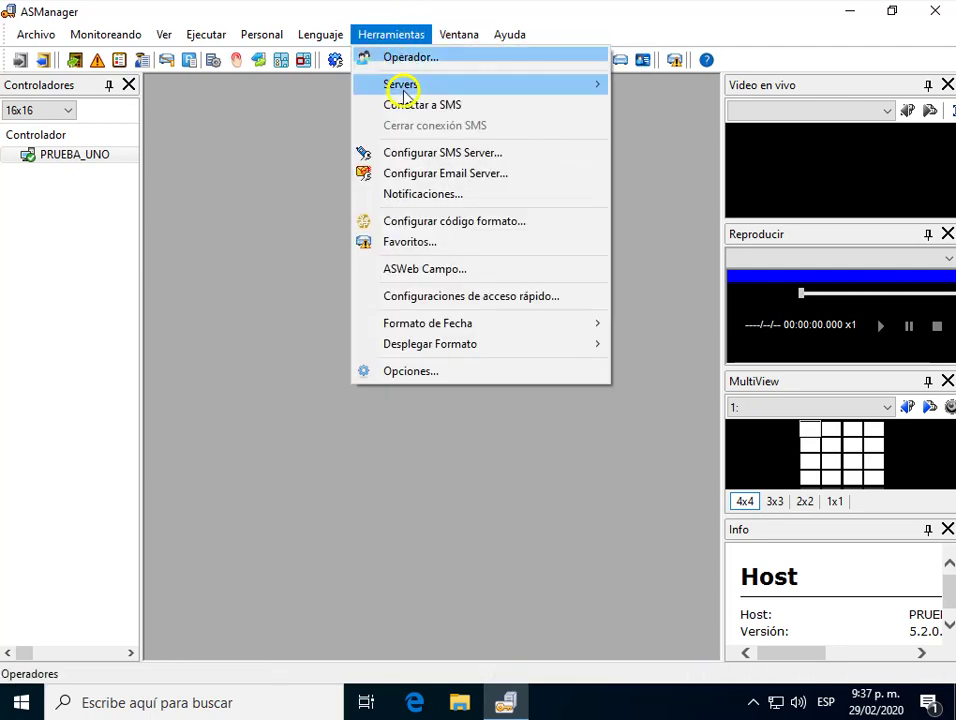
click(400, 372)
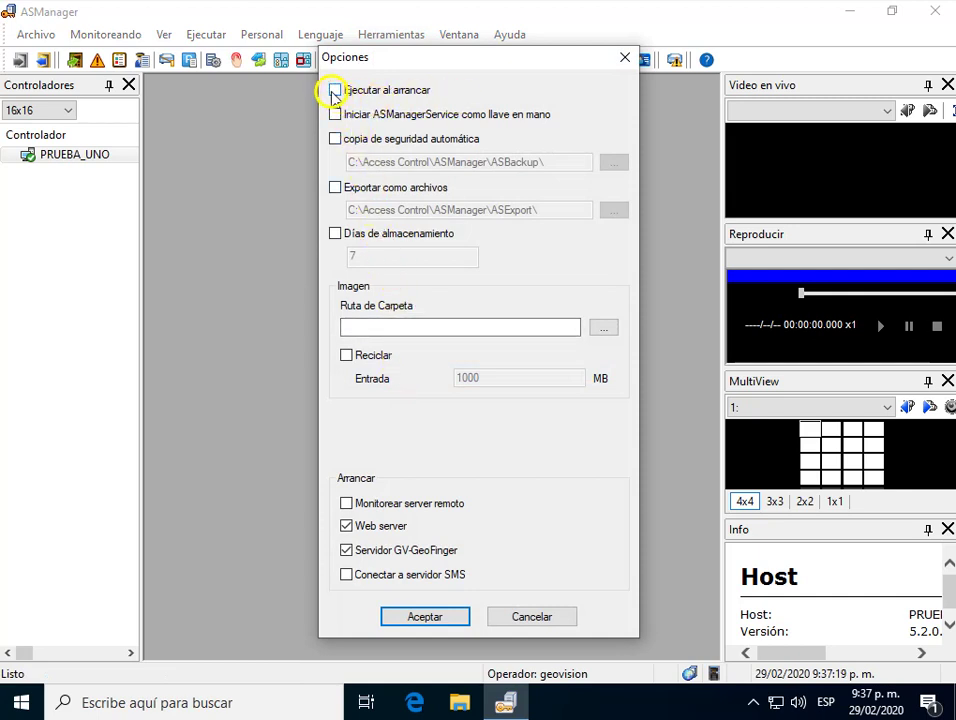
Enable Ejecutar al arrancar, 7 days of storage, and Monitorear server remoto, then save the options
click(334, 90)
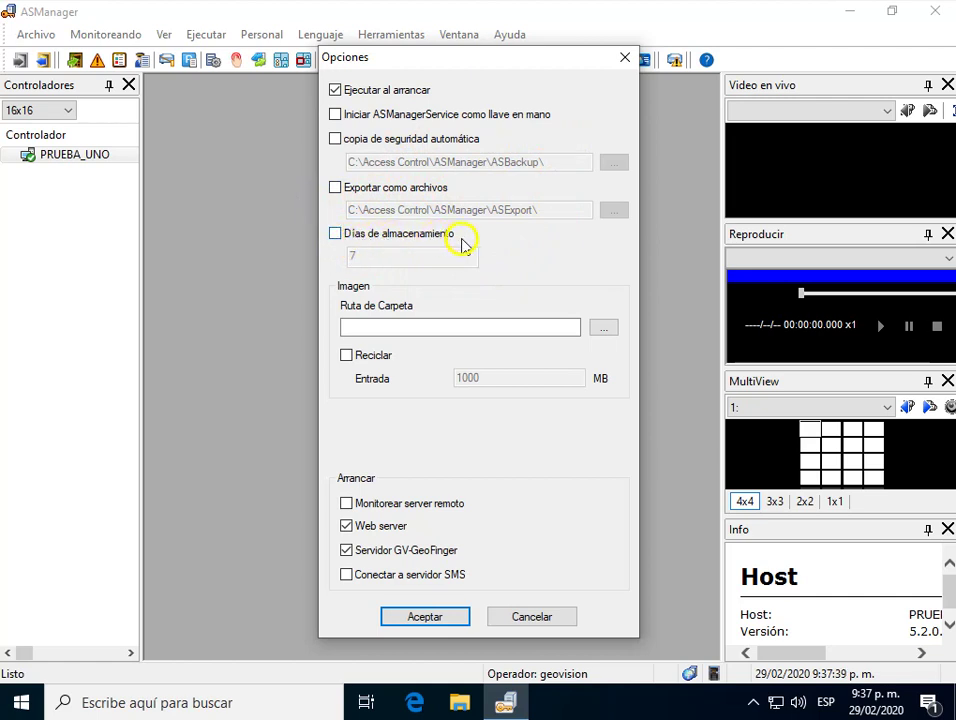
click(333, 234)
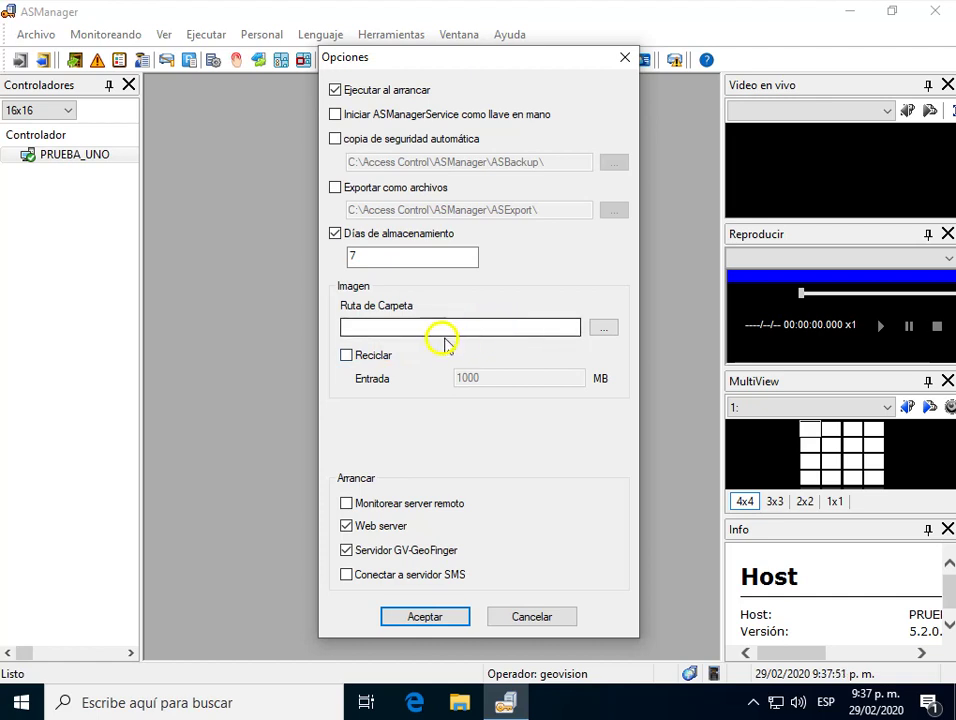
click(603, 329)
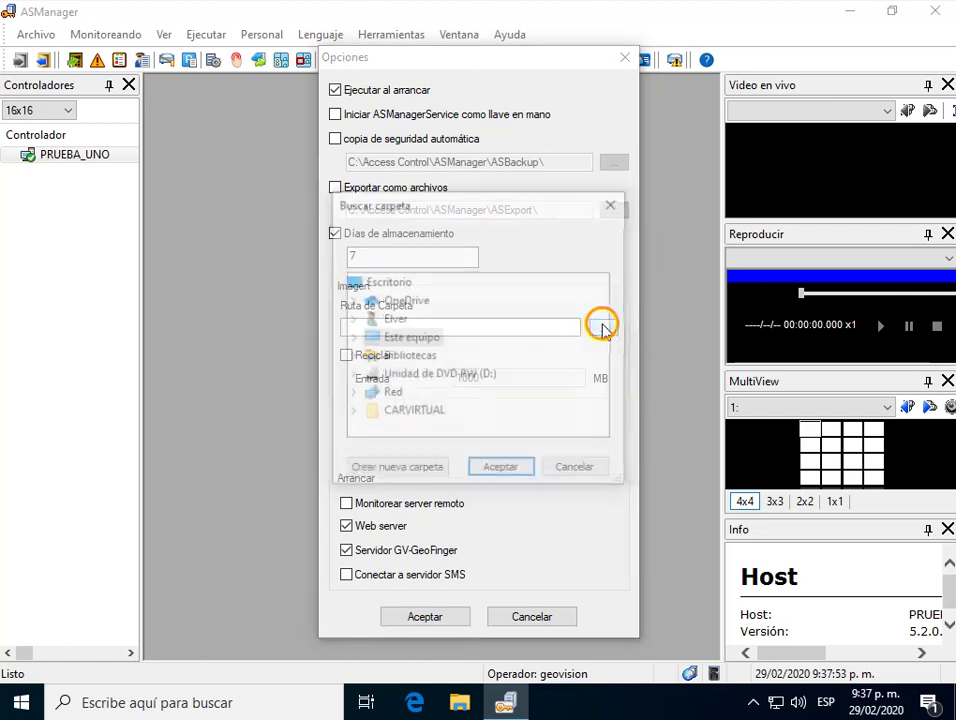
click(617, 201)
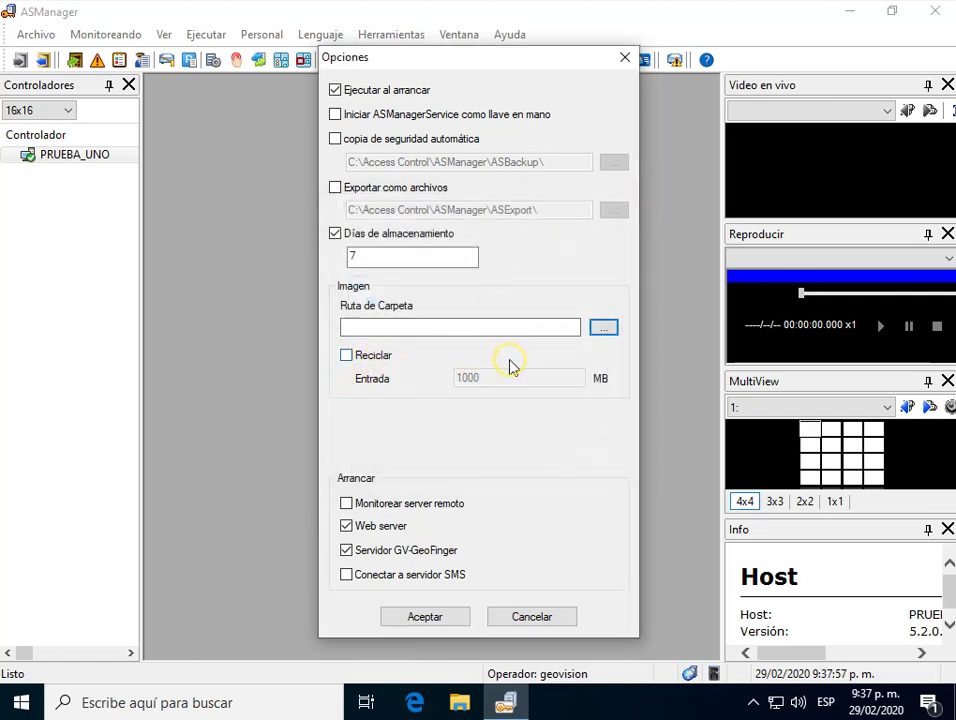
click(345, 504)
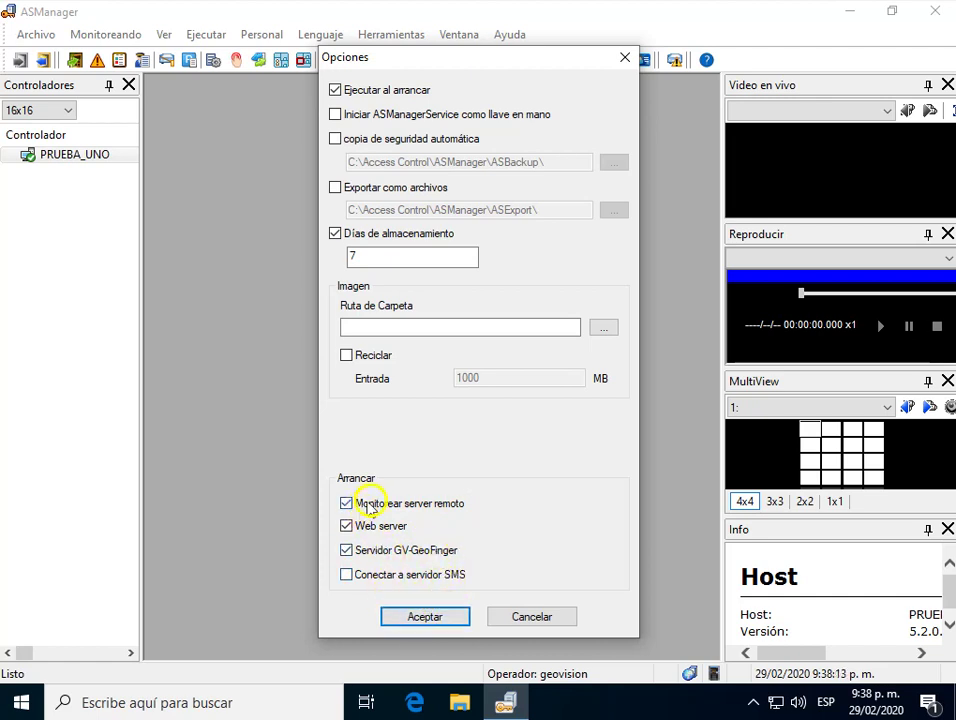
click(433, 619)
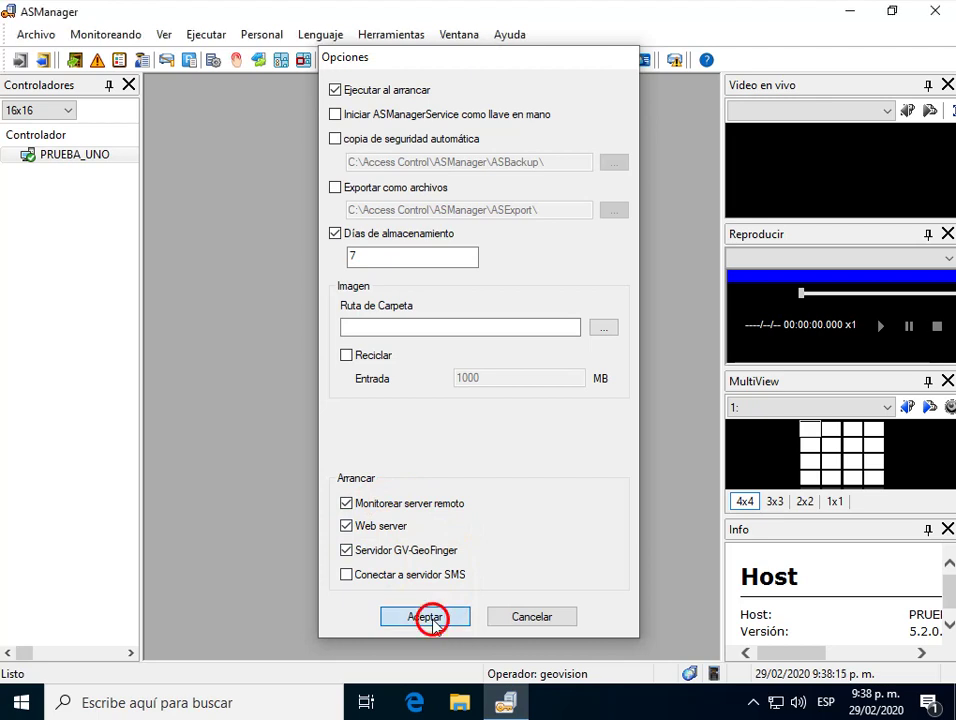
Accept port 9987 in Herramientas > Servers > Monitorear Server remoto
click(403, 34)
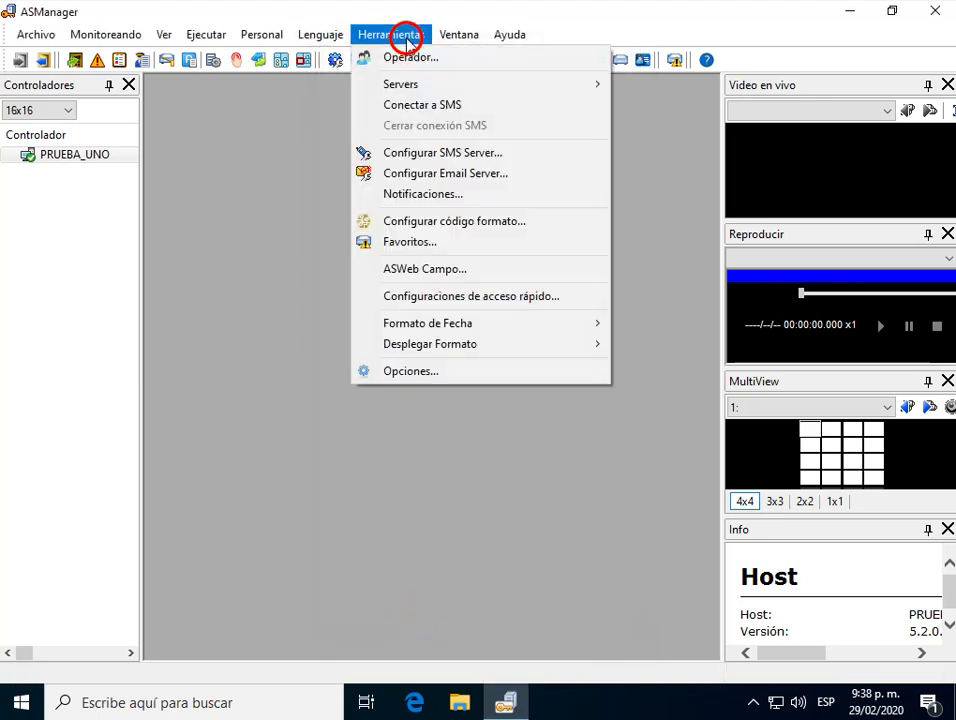
click(408, 84)
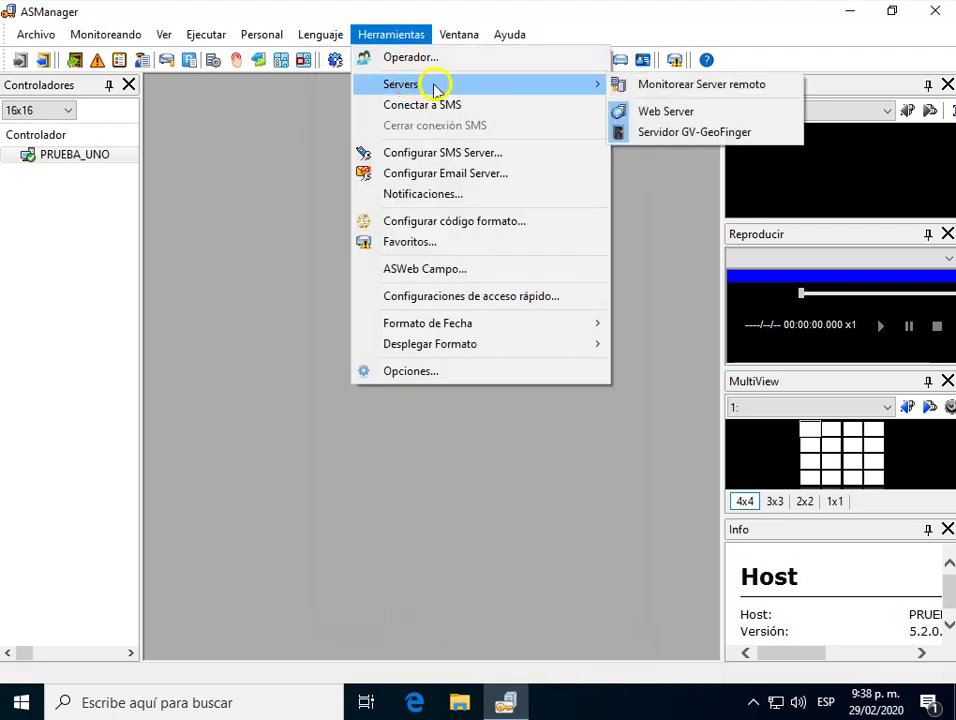
click(692, 86)
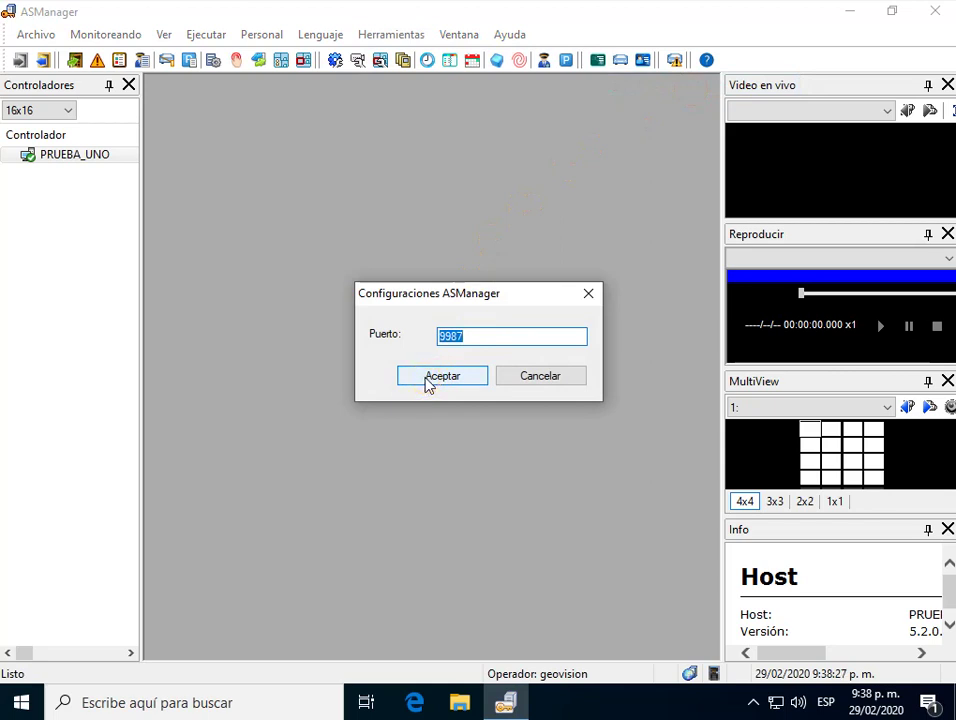
click(427, 381)
Open the Cuenta operator account manager from the Herramientas menu
click(403, 34)
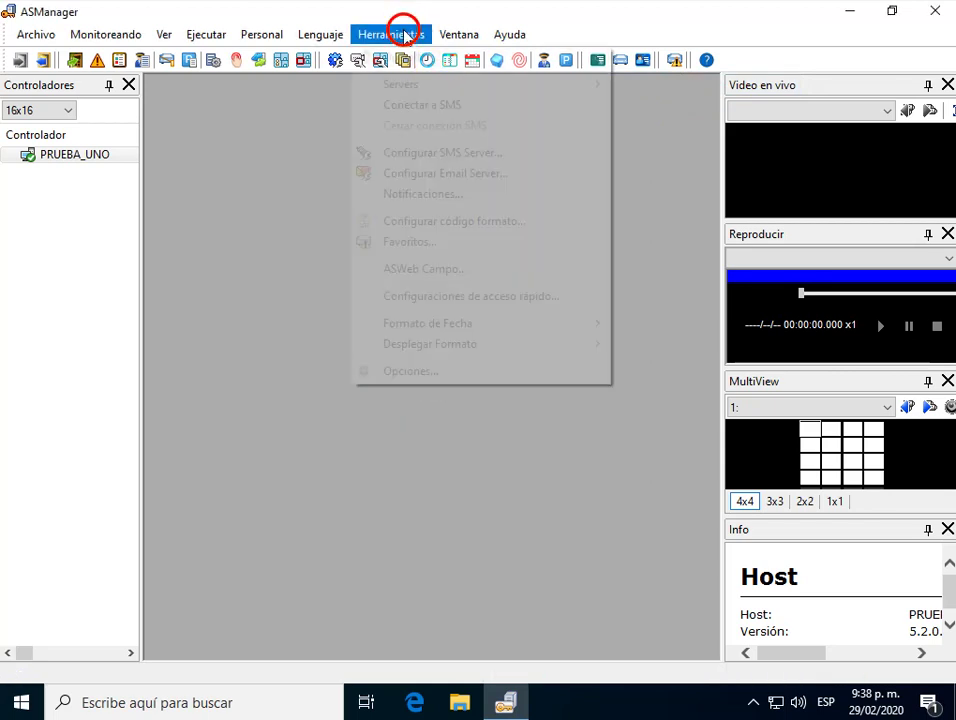
mouse_move(431, 85)
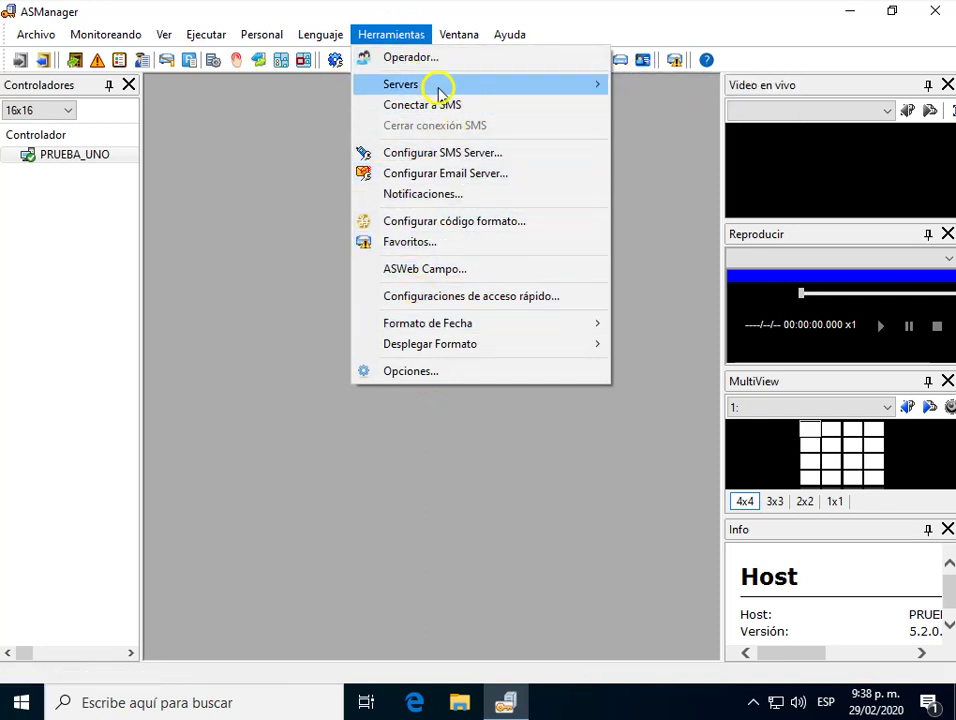
click(421, 59)
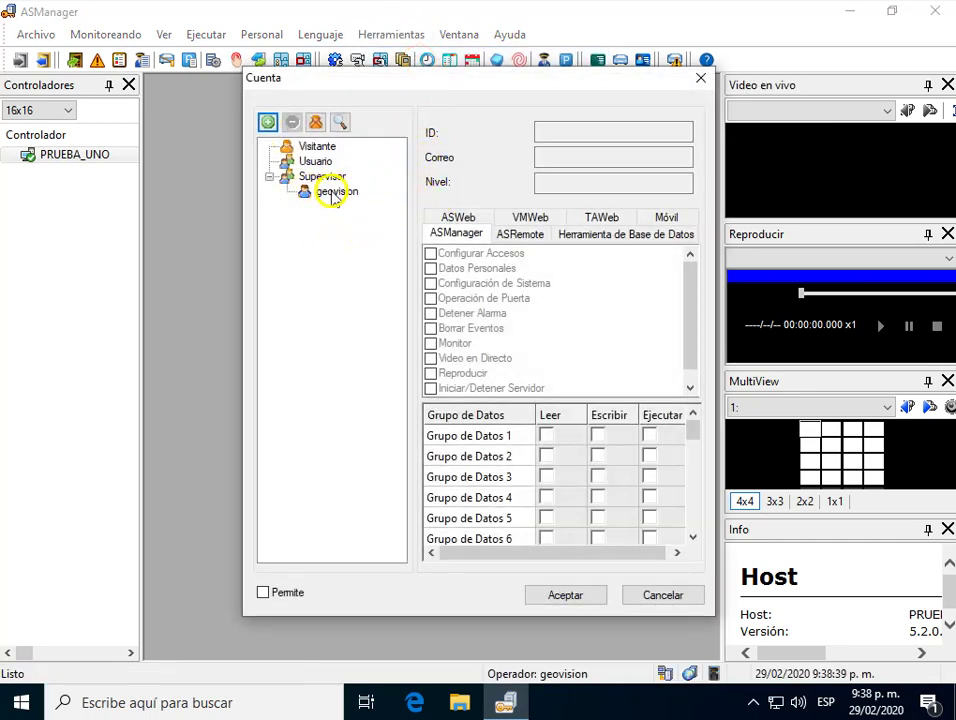
Start a new Usuario-level account 'ccc' with a password, then cancel it
click(335, 192)
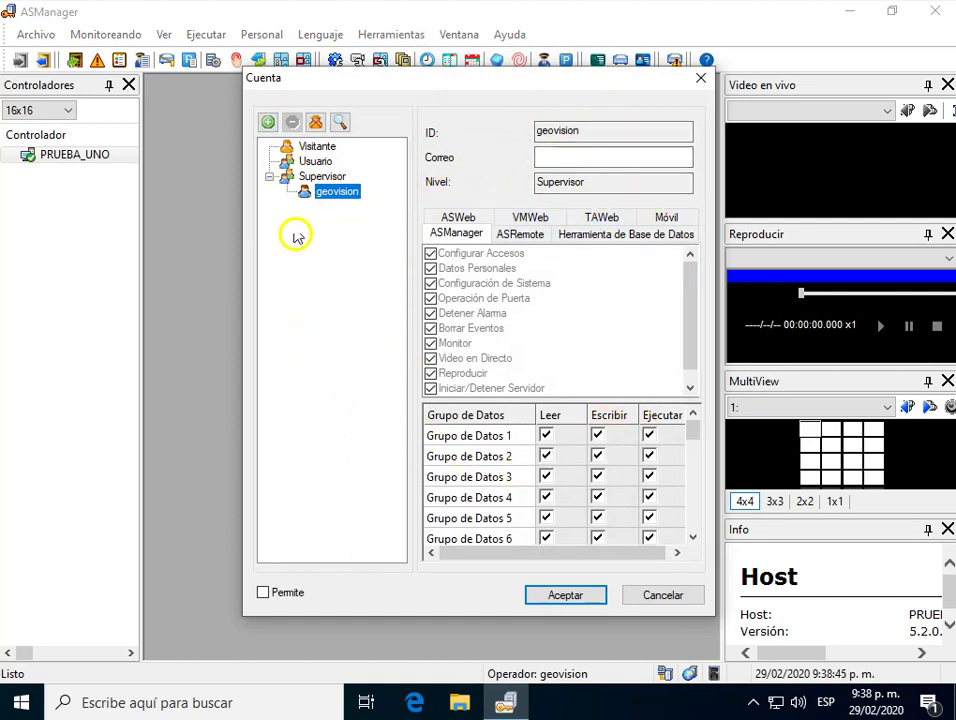
click(267, 121)
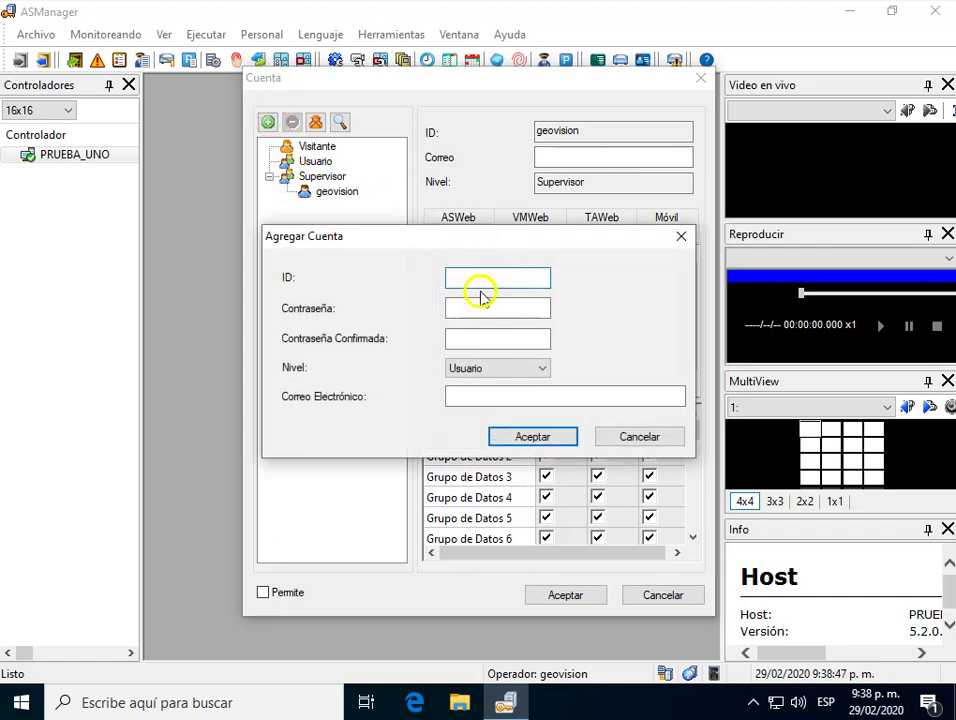
text(ccc)
click(461, 310)
text(cccc)
click(459, 341)
text(c)
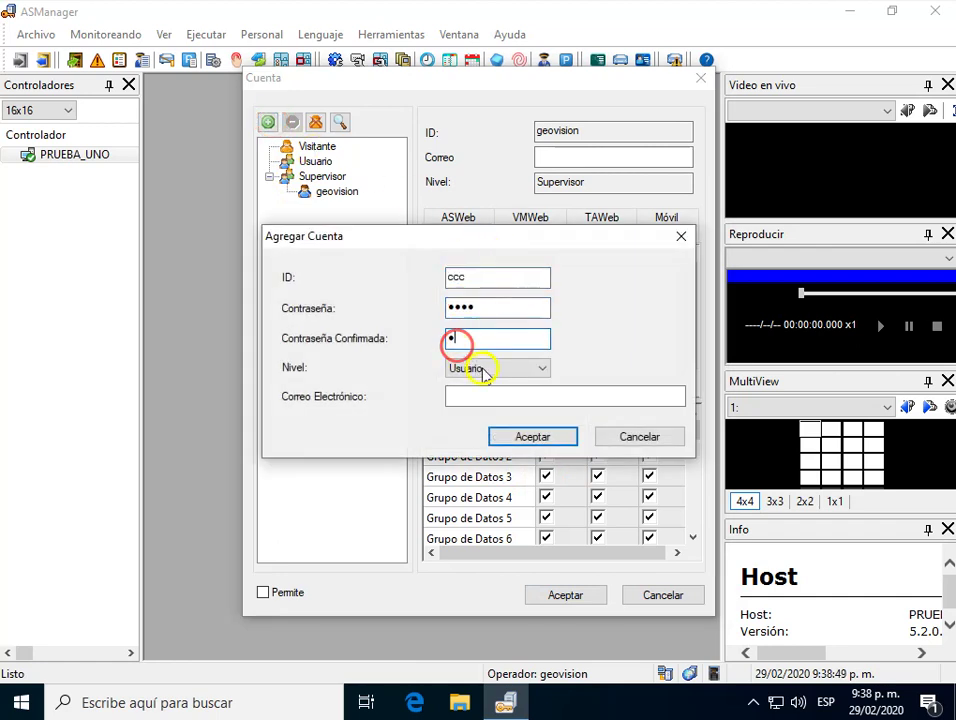
click(500, 368)
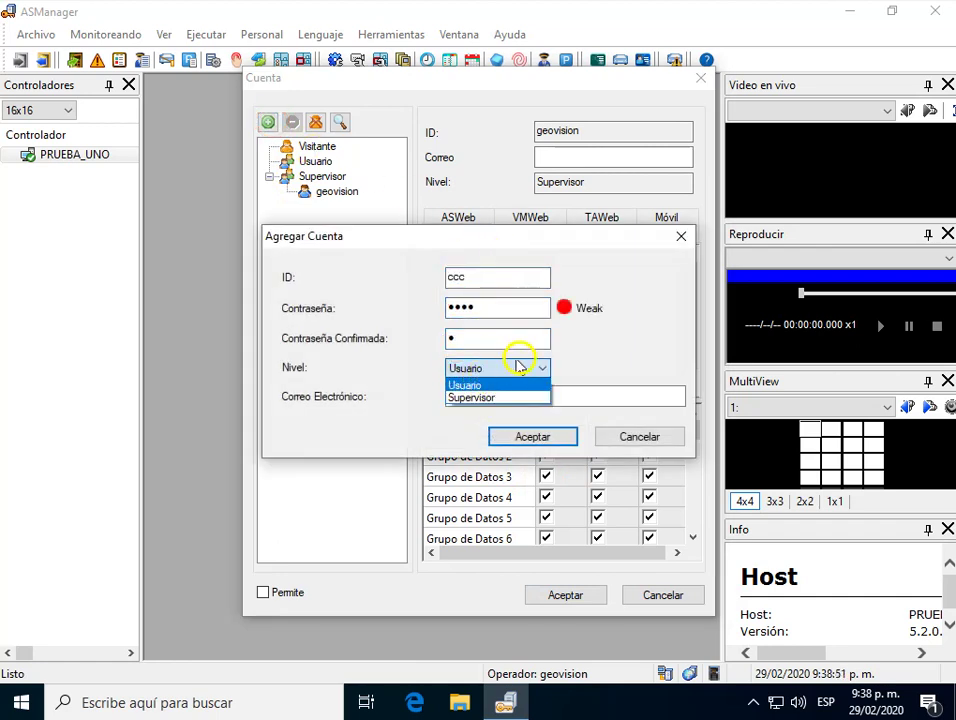
click(580, 348)
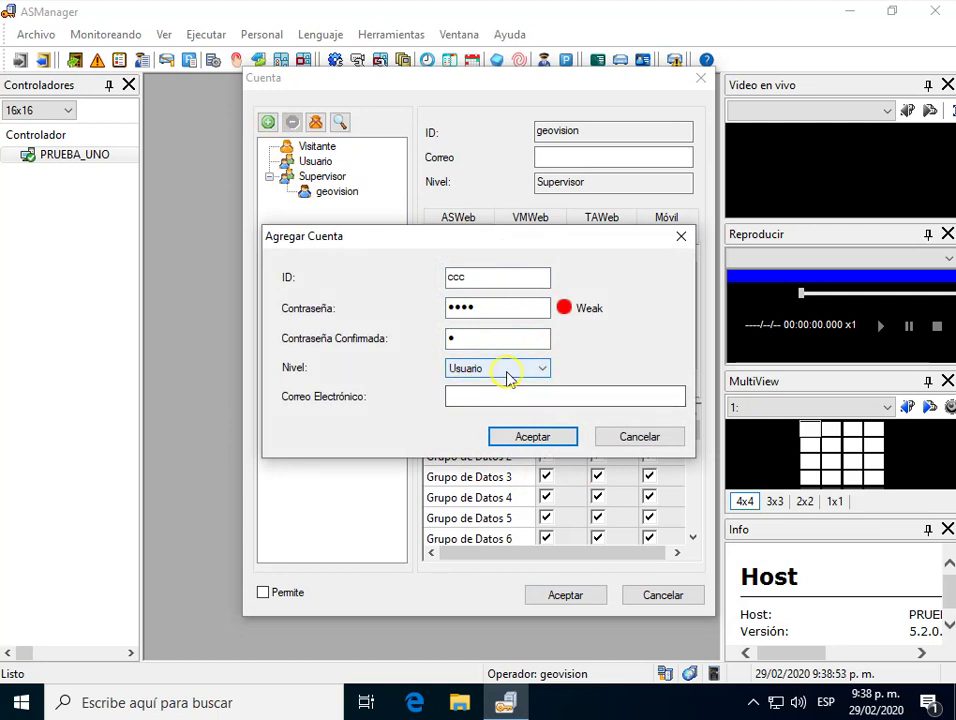
click(505, 370)
click(626, 437)
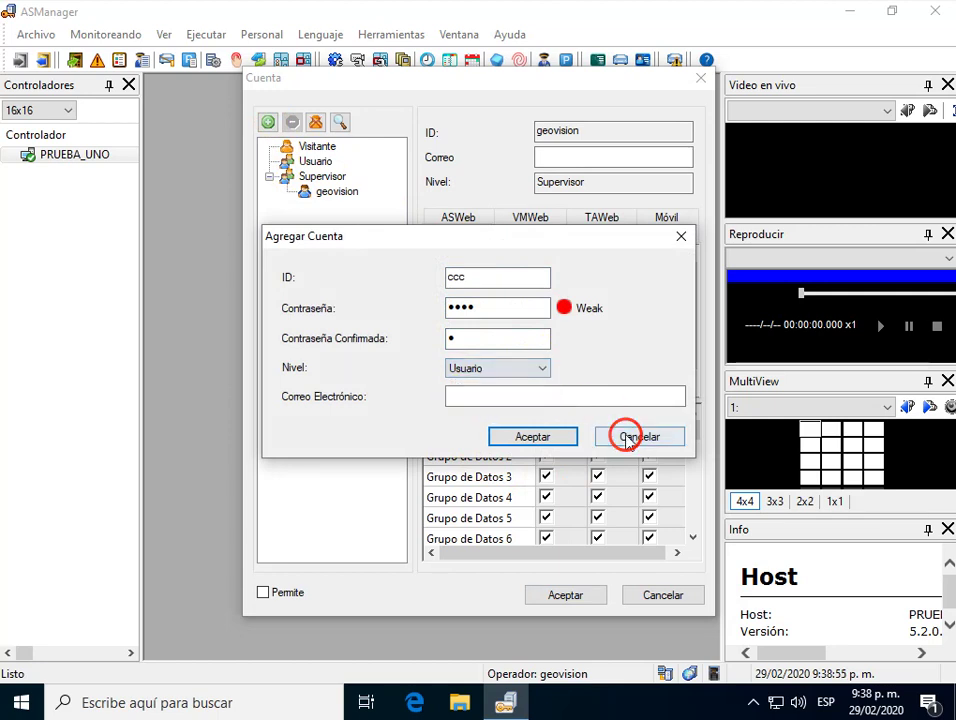
click(621, 437)
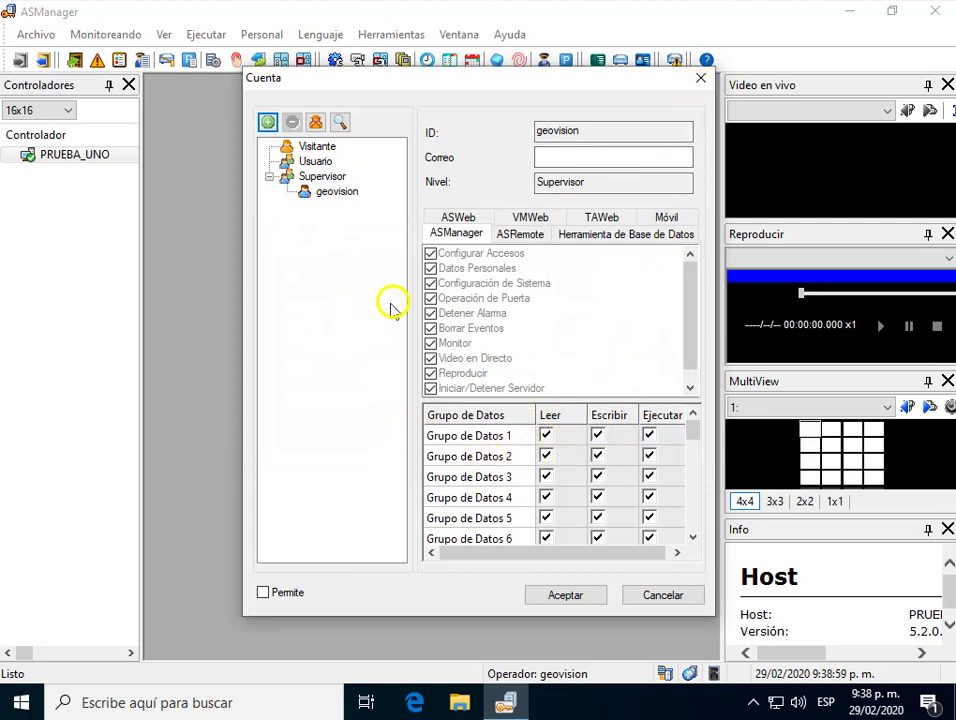
Select the geovision supervisor account and close the Cuenta window
click(345, 193)
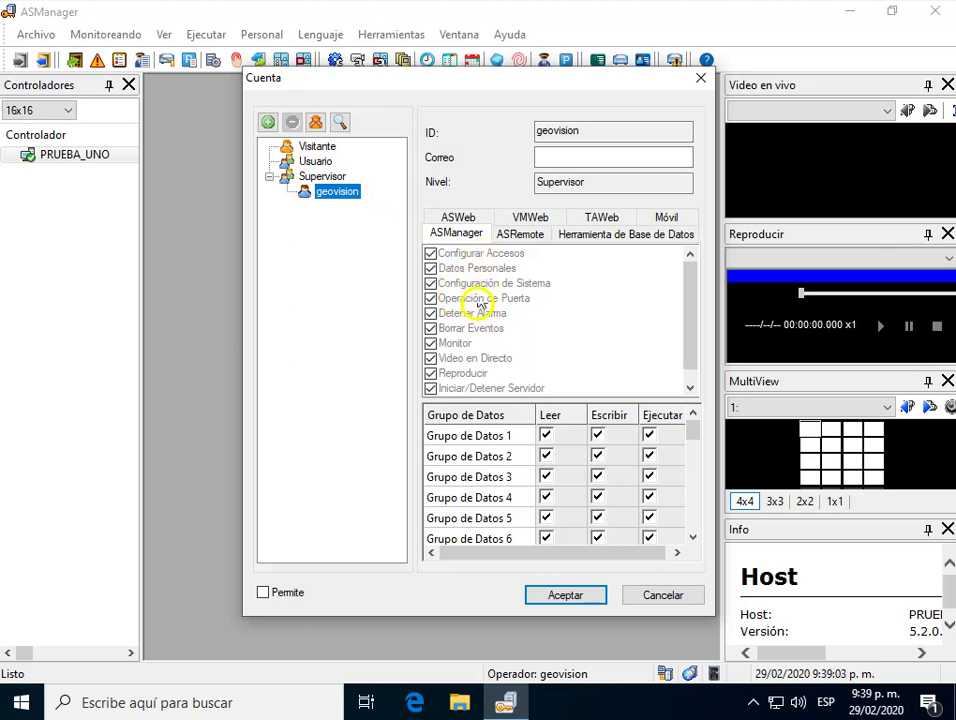
drag(689, 265, 697, 313)
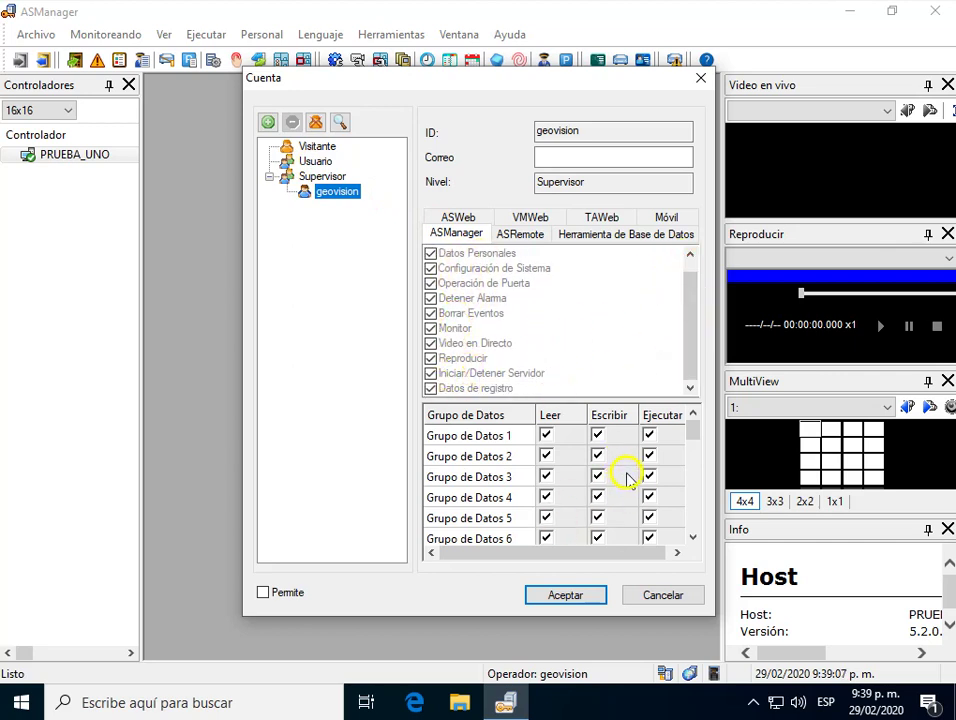
click(701, 80)
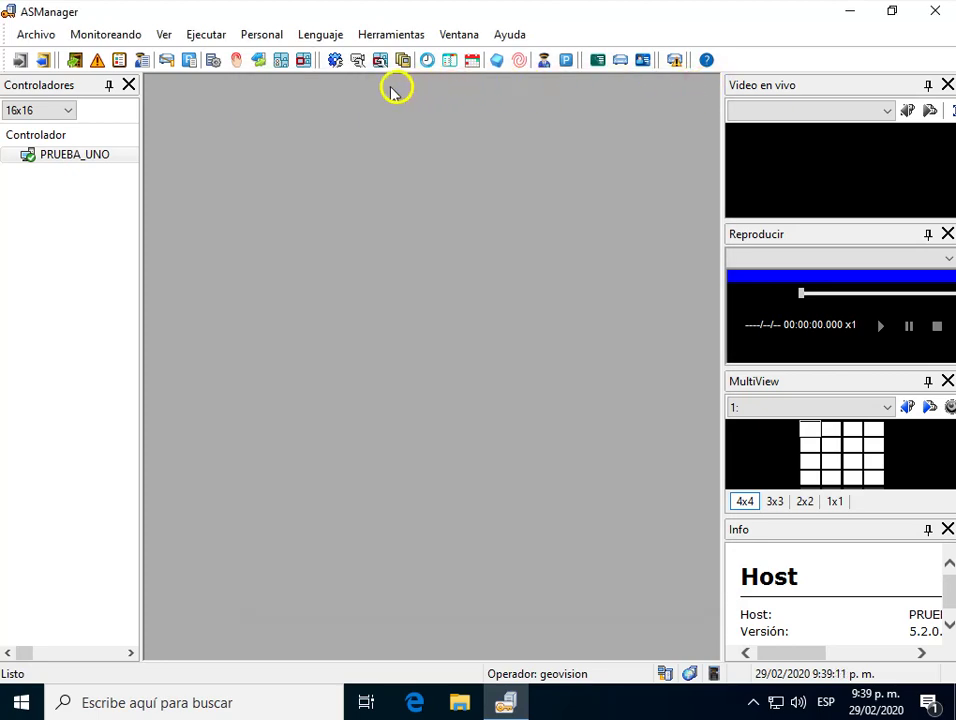
Switch the interface language to English and acknowledge the restart notice
click(320, 40)
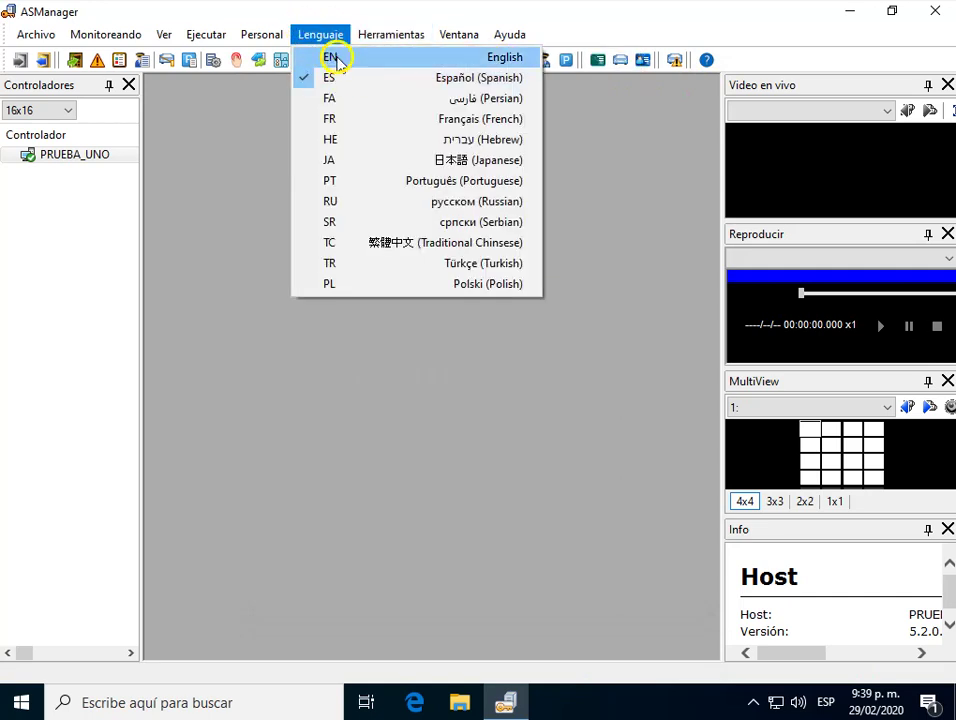
click(335, 59)
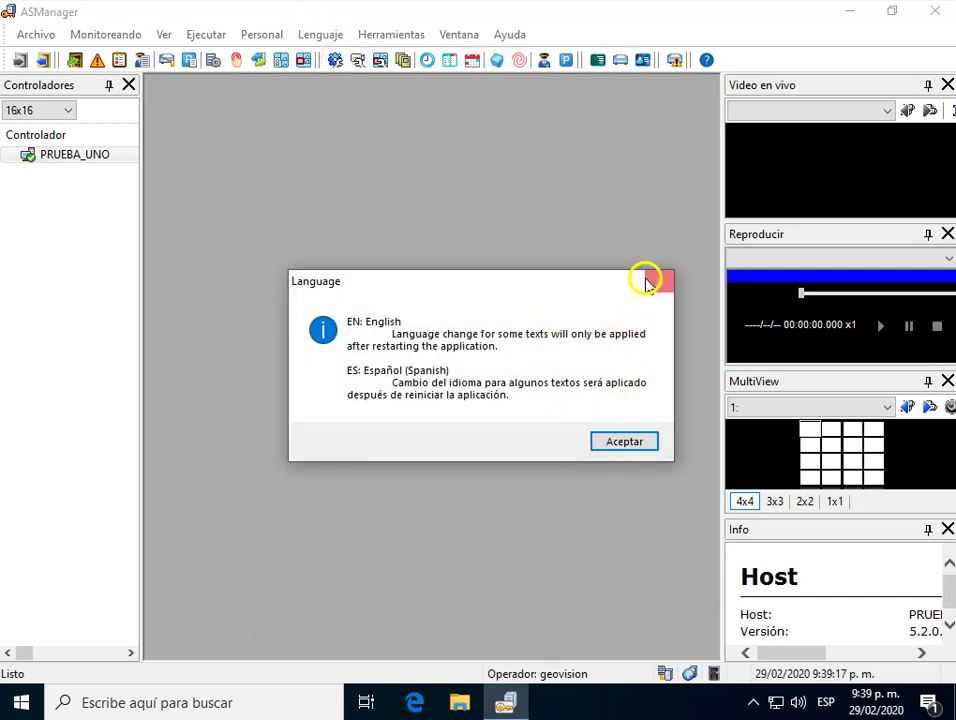
click(625, 441)
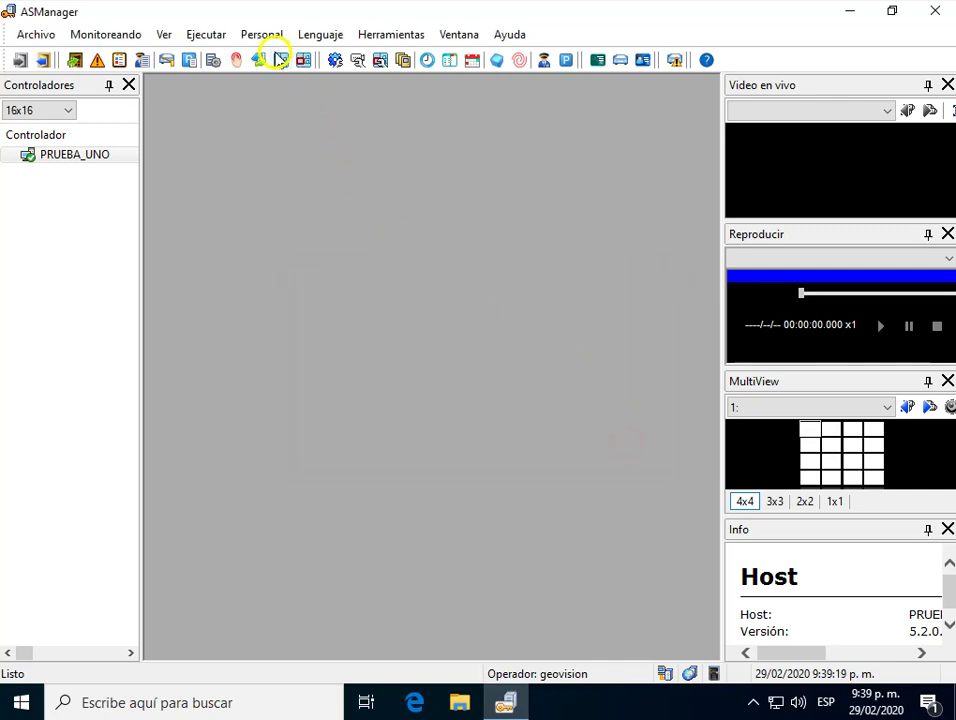
click(262, 35)
click(310, 35)
Switch the language back to Español, acknowledge the notice, and show the Personal menu
click(310, 36)
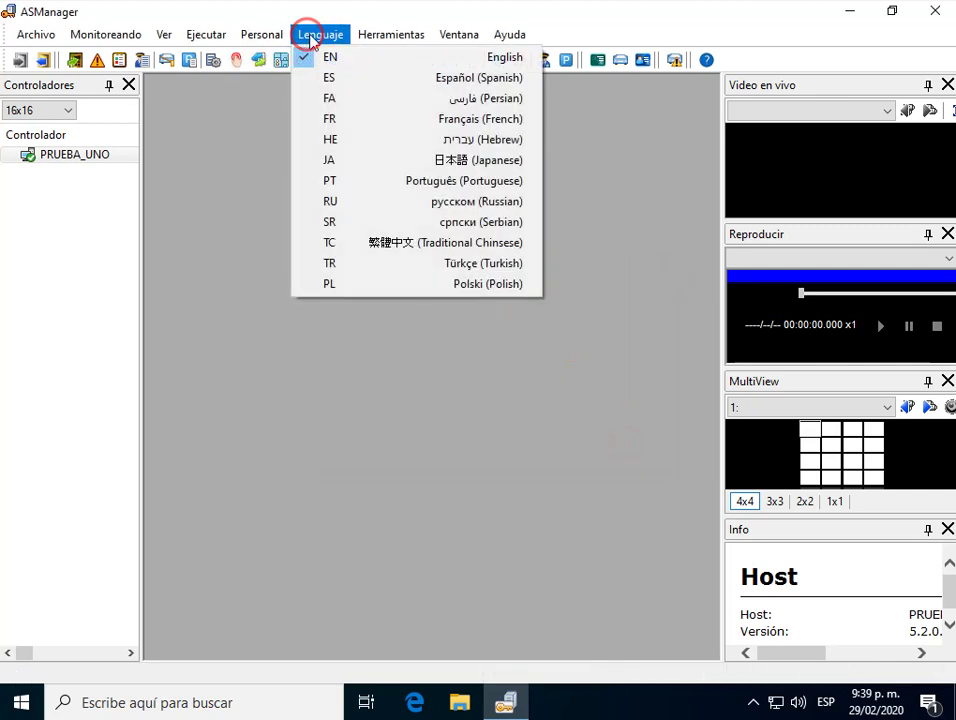
click(390, 77)
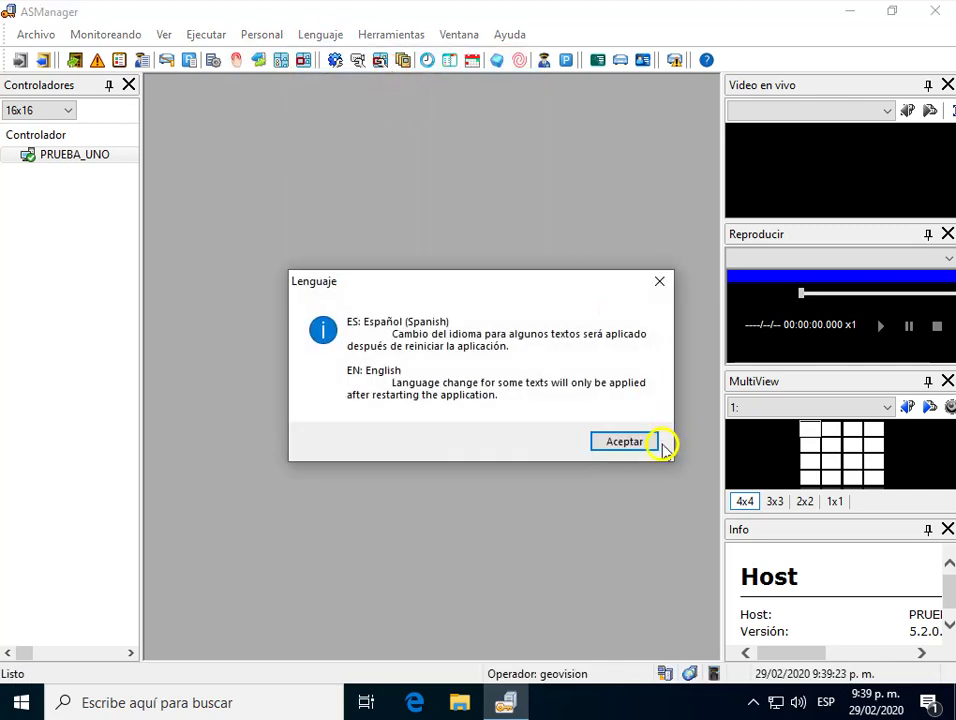
click(632, 441)
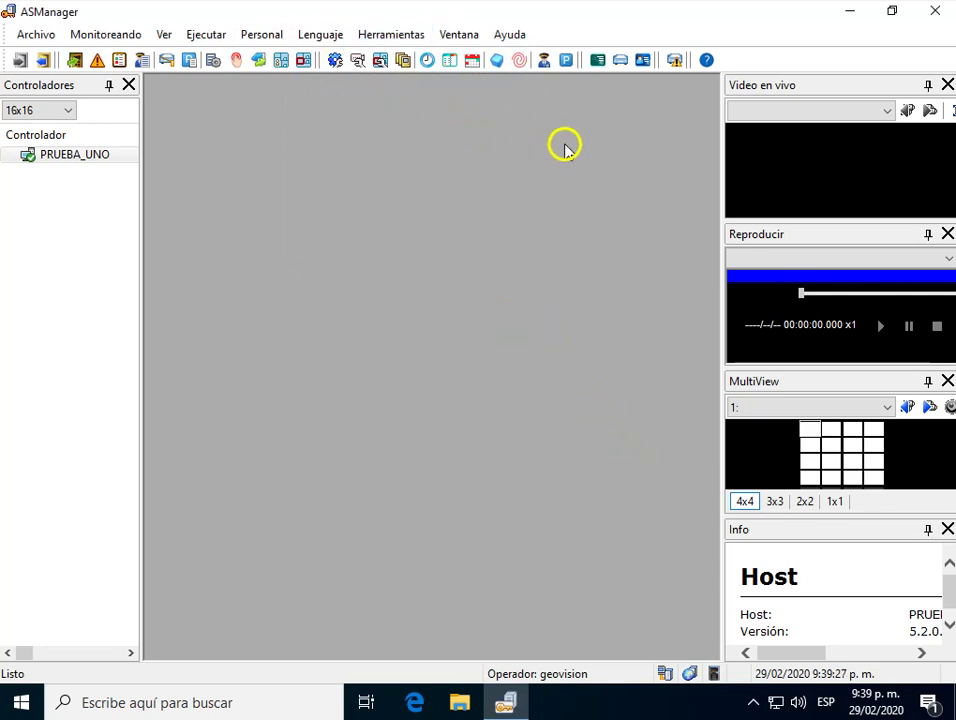
click(264, 36)
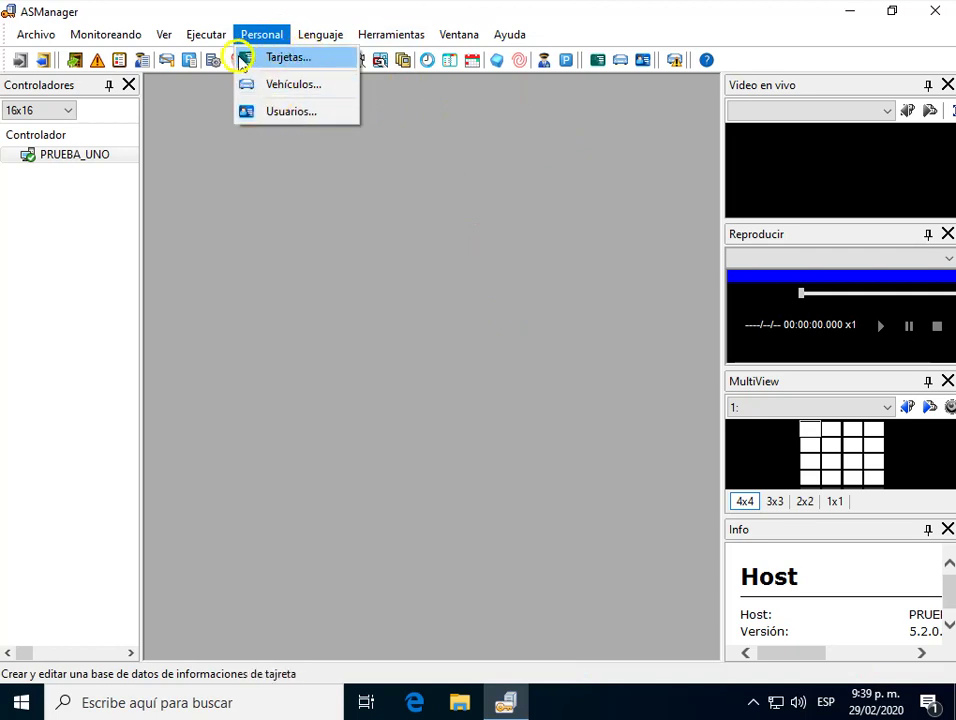
Open Lista Dispositivo through Ejecutar > Dispositivos...
mouse_move(215, 38)
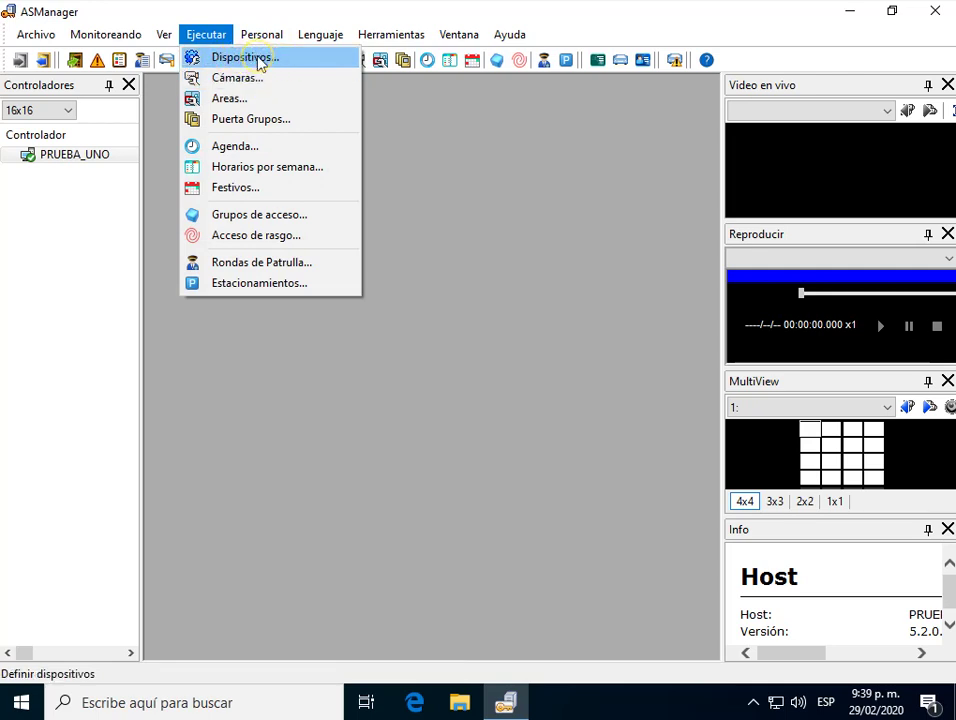
click(257, 58)
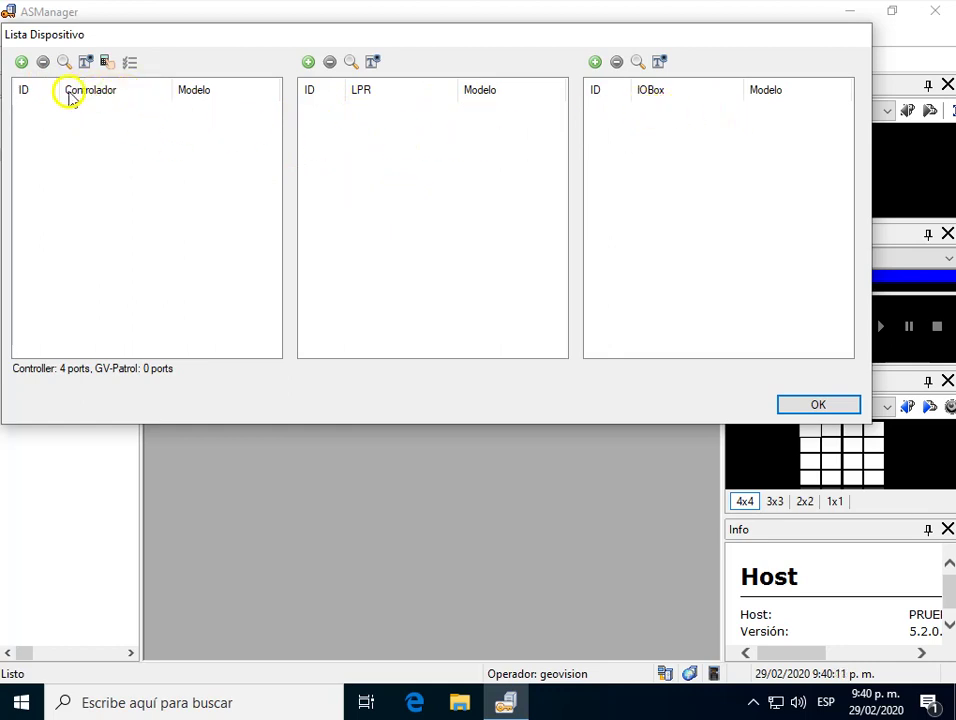
click(21, 63)
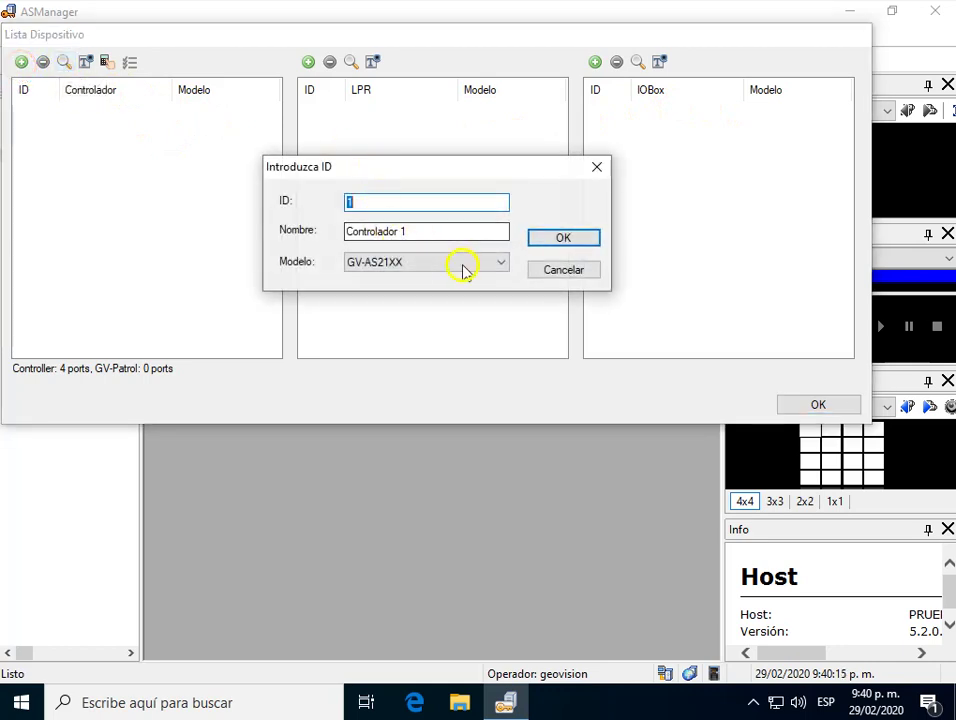
click(380, 203)
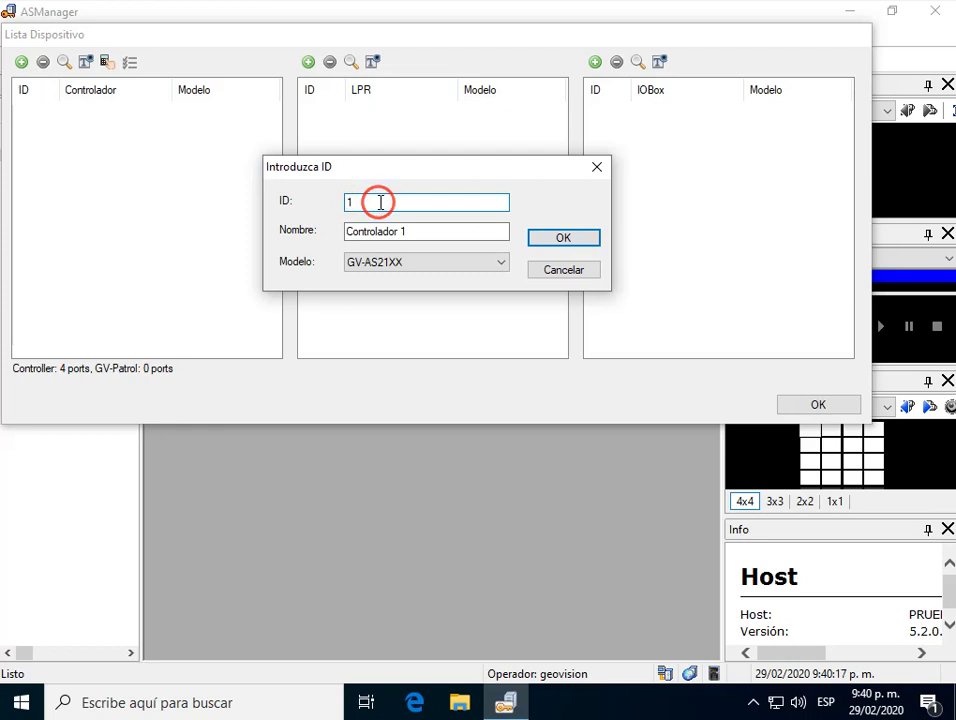
drag(380, 203, 321, 204)
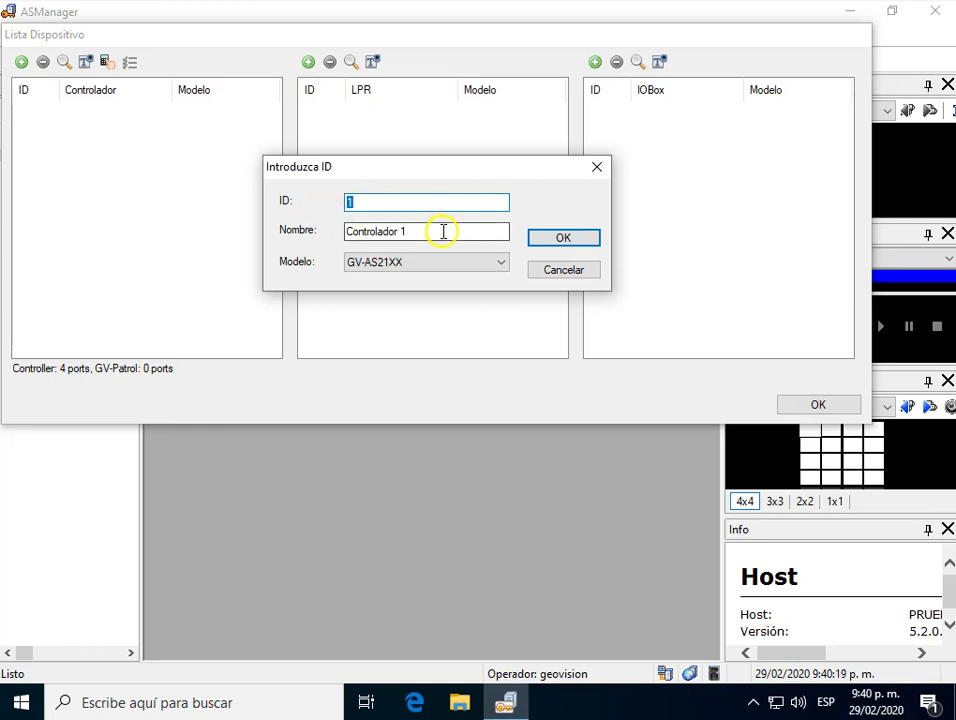
click(443, 231)
click(377, 204)
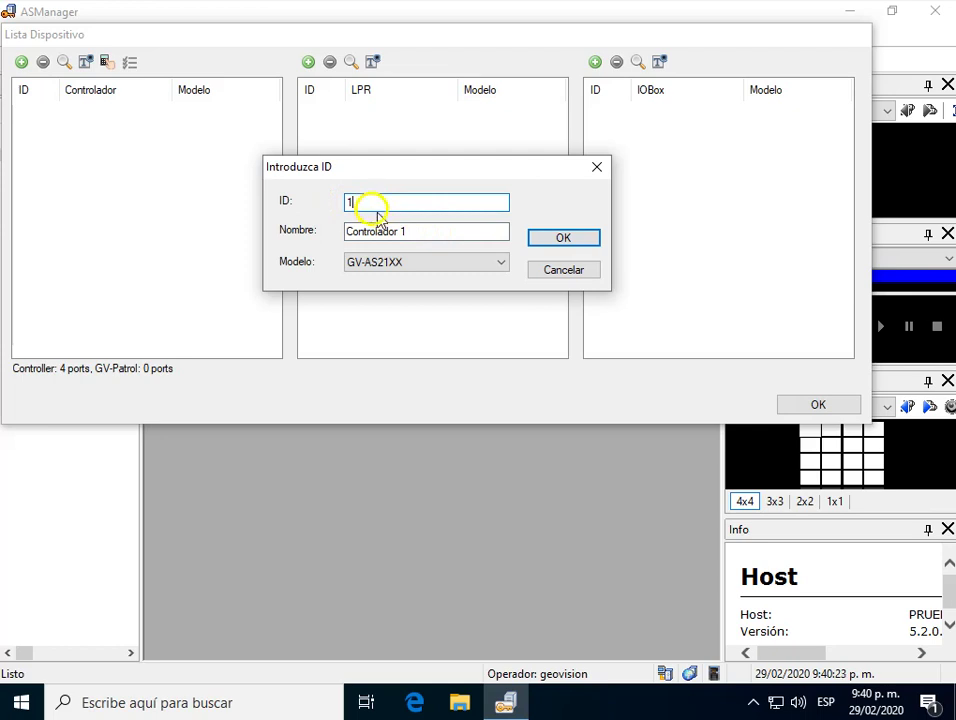
drag(370, 203, 341, 204)
click(443, 261)
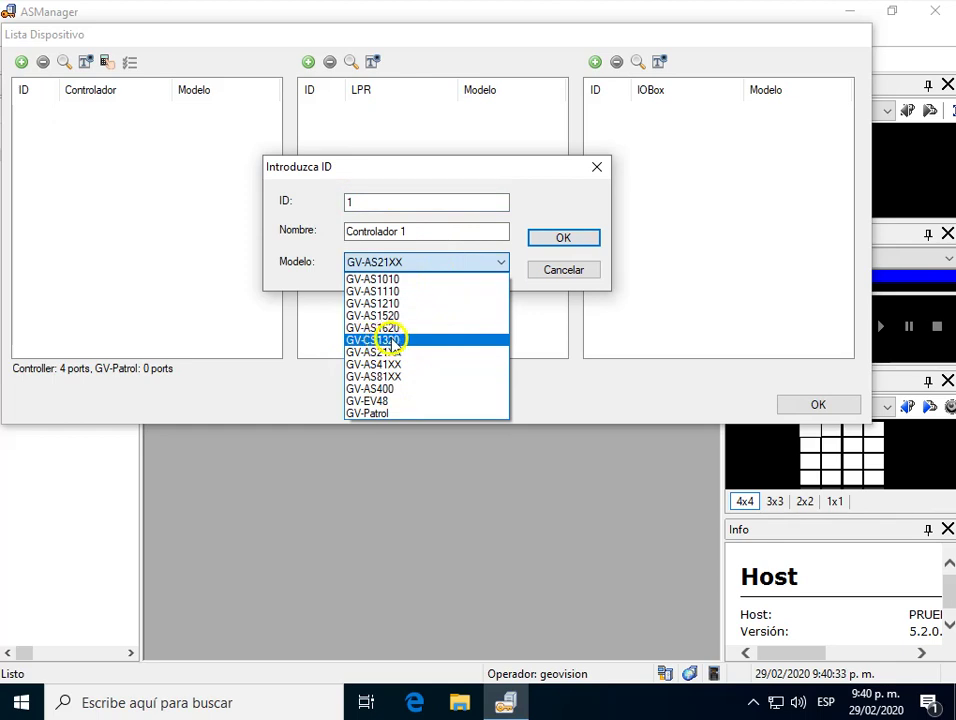
click(397, 340)
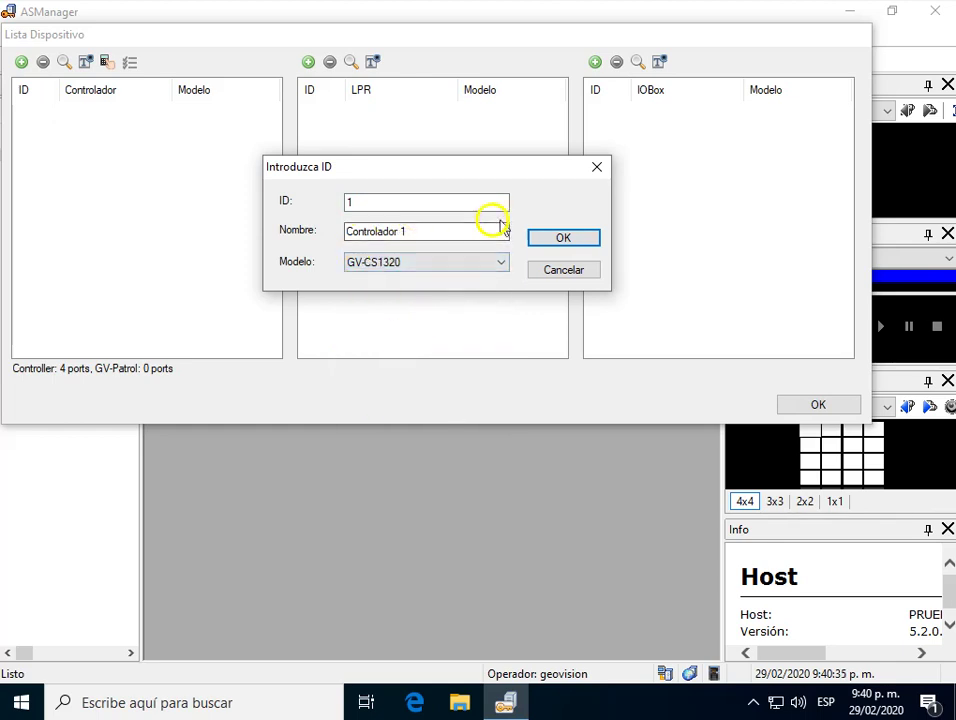
click(566, 272)
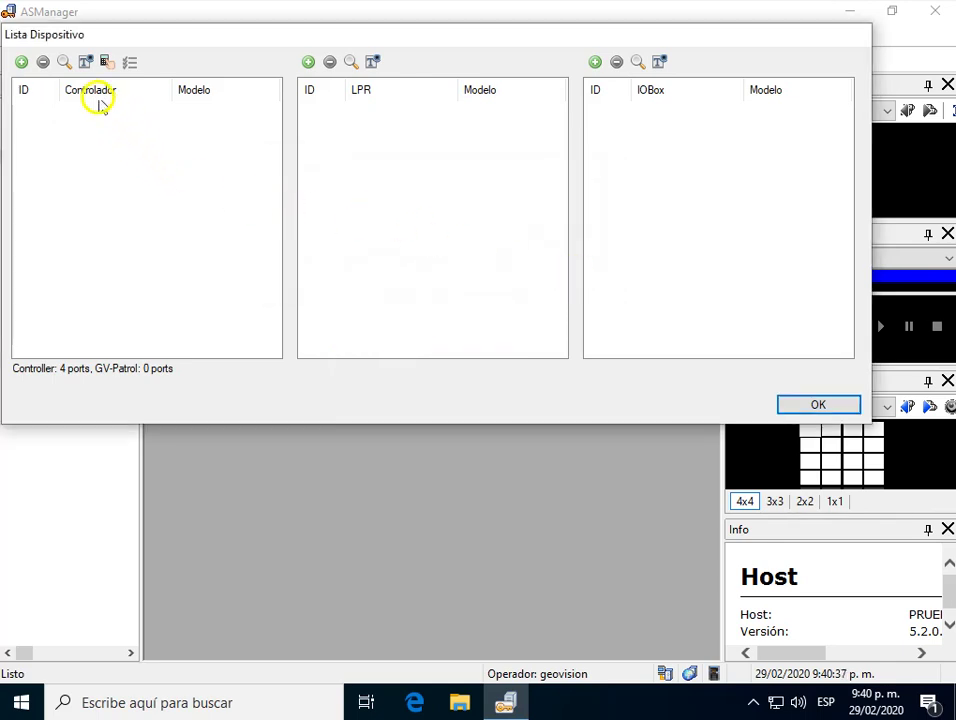
Search the network and select the GV-CS1320 controller found at 192.168.1.151
click(63, 63)
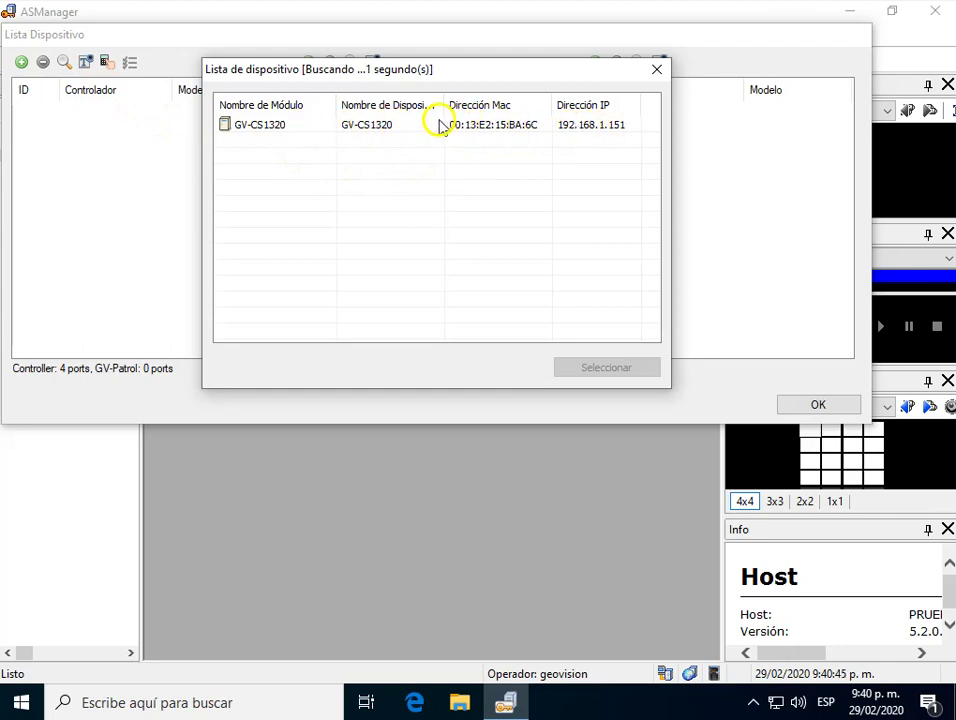
click(380, 127)
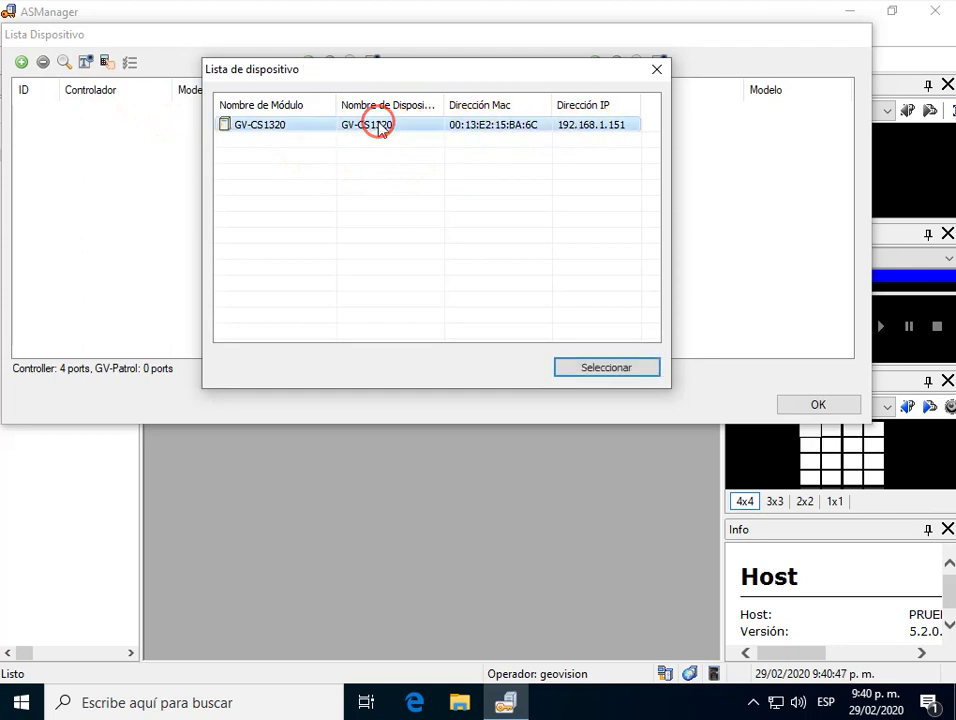
click(608, 369)
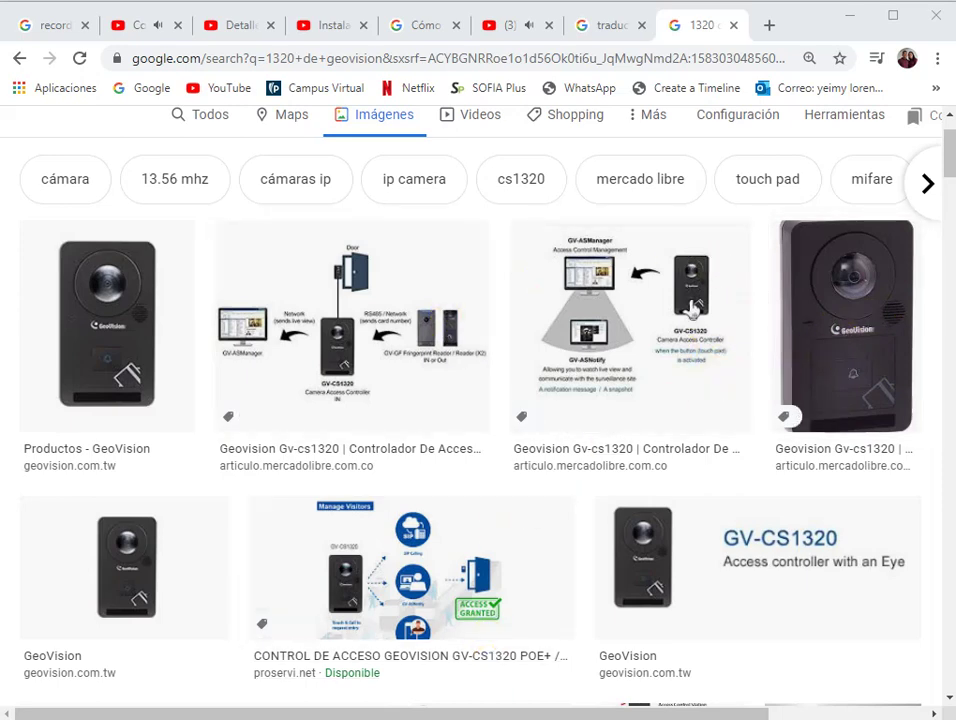
click(614, 682)
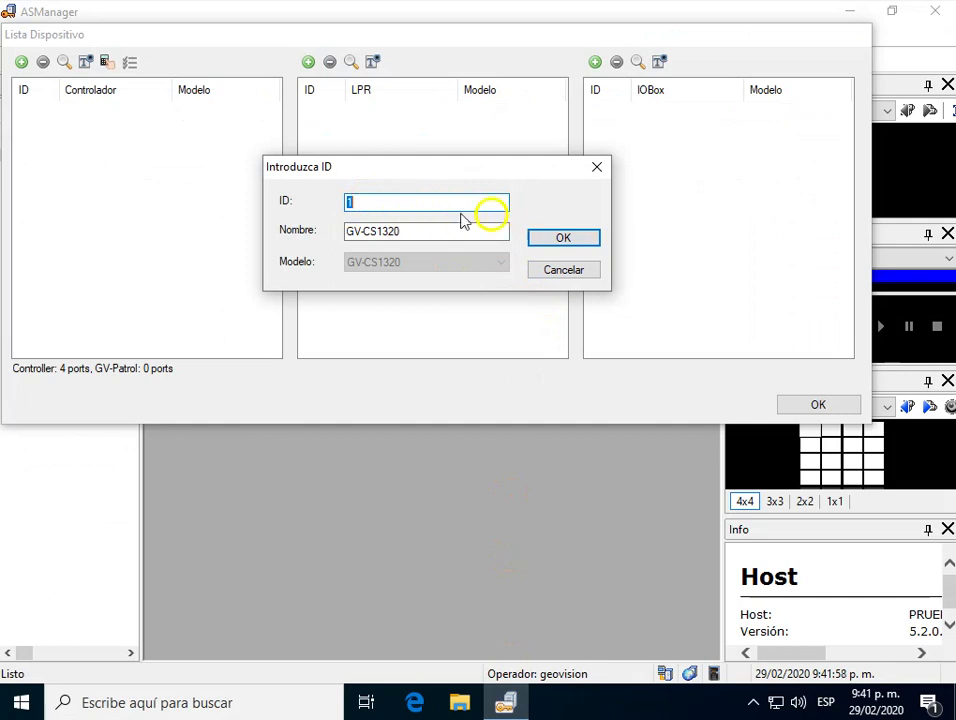
Keep controller ID 1 in Introduzca ID and move to the GV-CS1320 name field
click(362, 202)
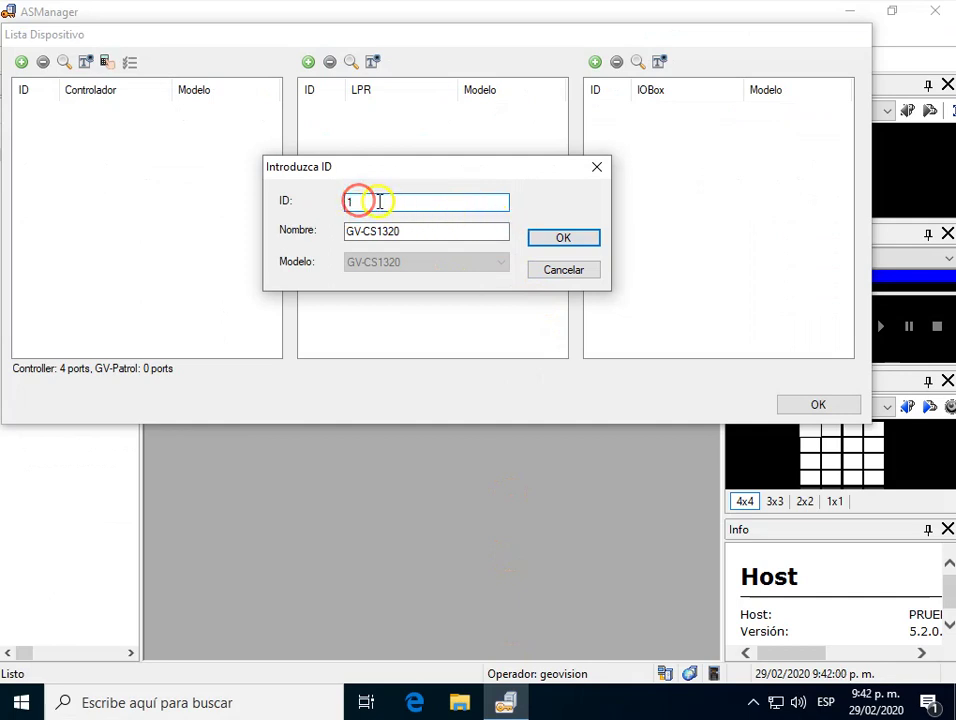
double_click(349, 200)
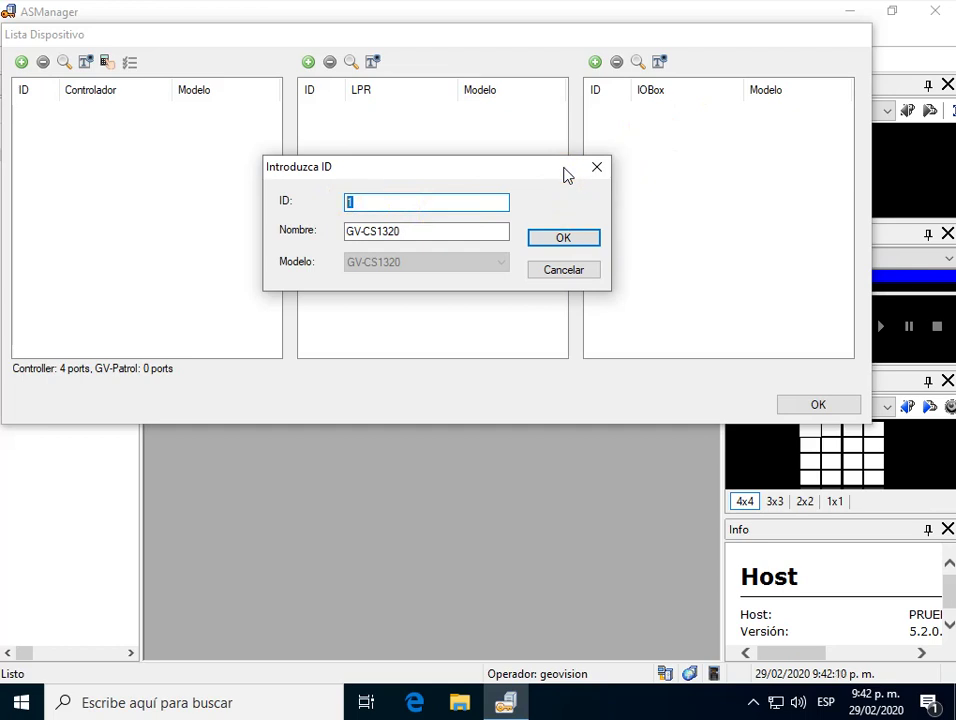
double_click(352, 202)
click(400, 228)
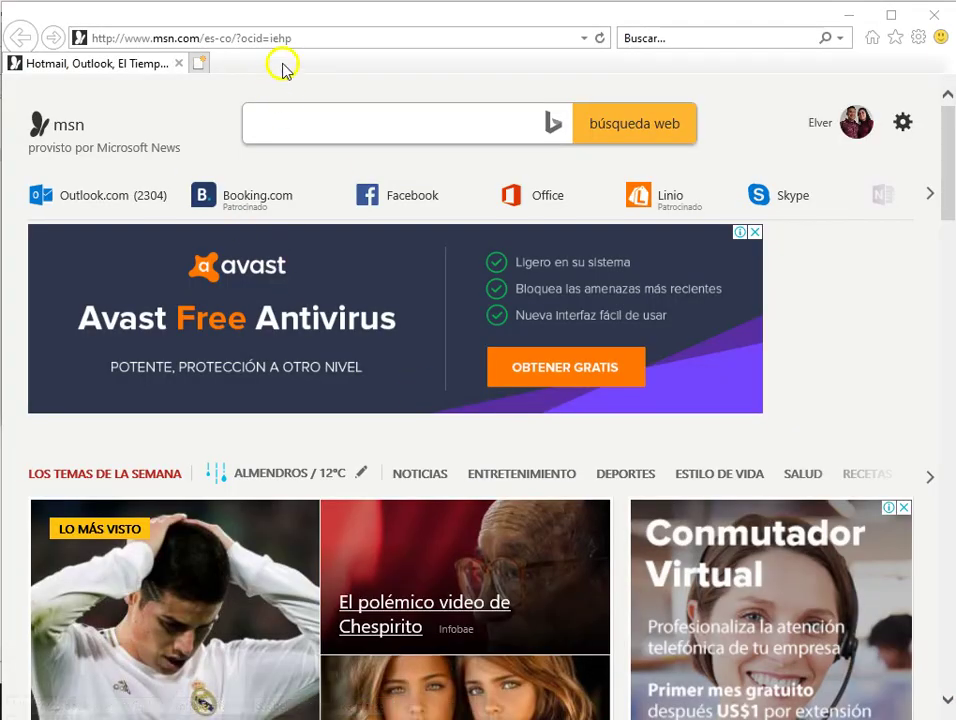
Enter a 192.168 address in the Internet Explorer address bar, accepting the 192.168.0.10 suggestion
click(344, 43)
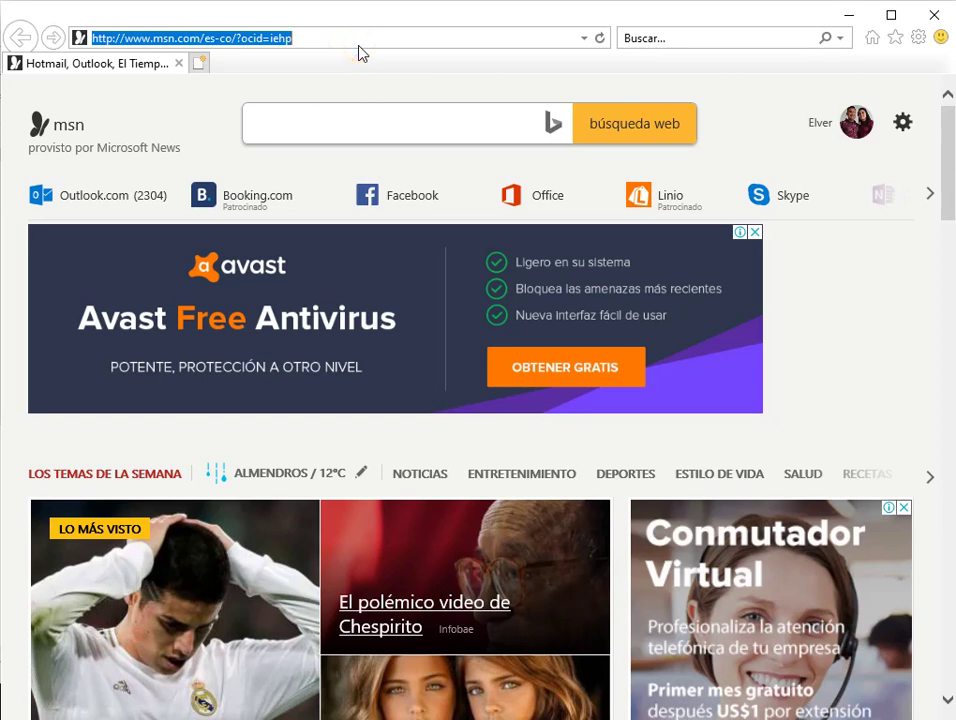
text(1)
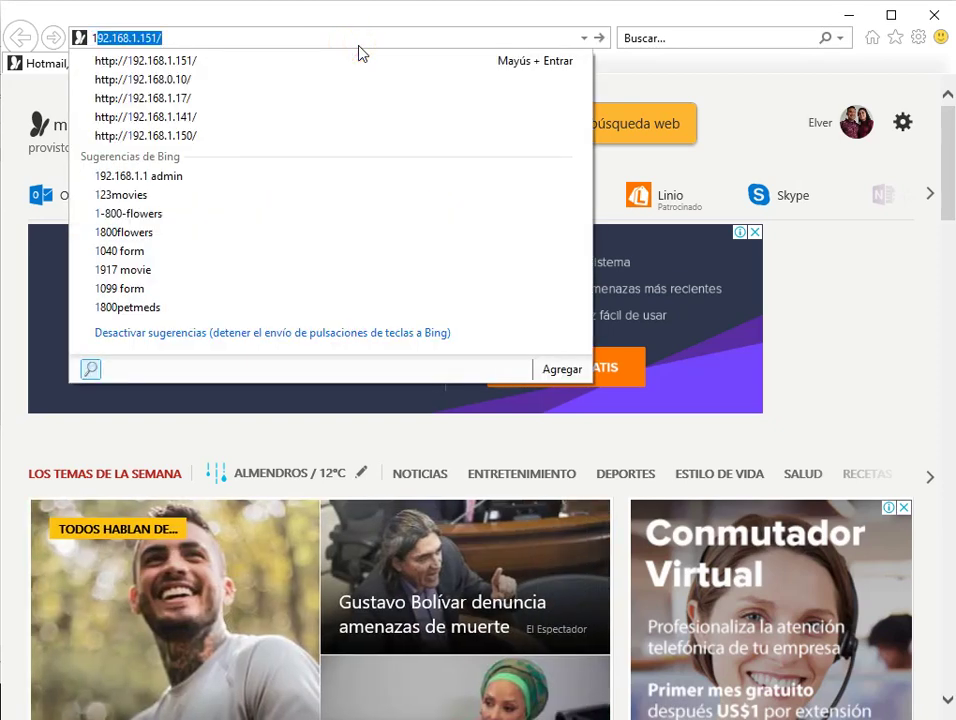
text(92.168.)
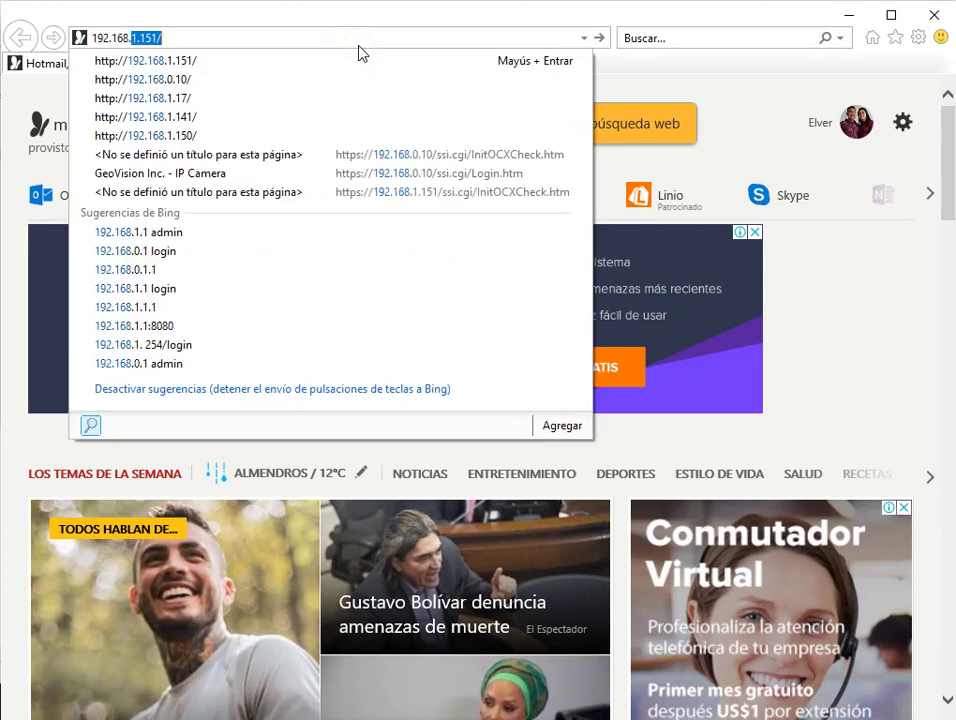
text(0)
key(BackSpace)
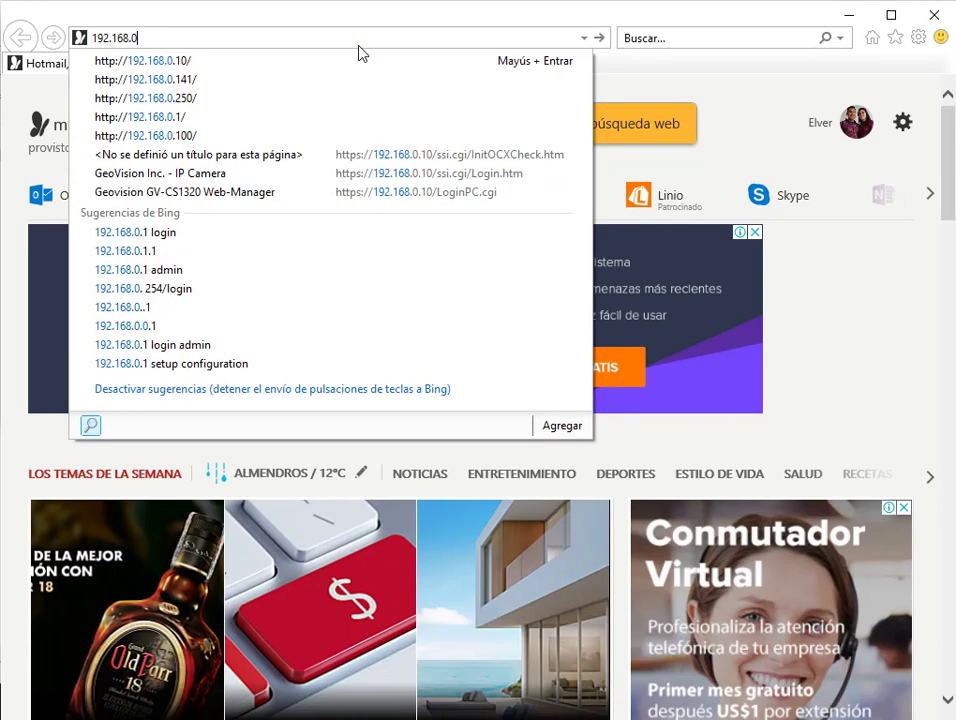
text(1.150)
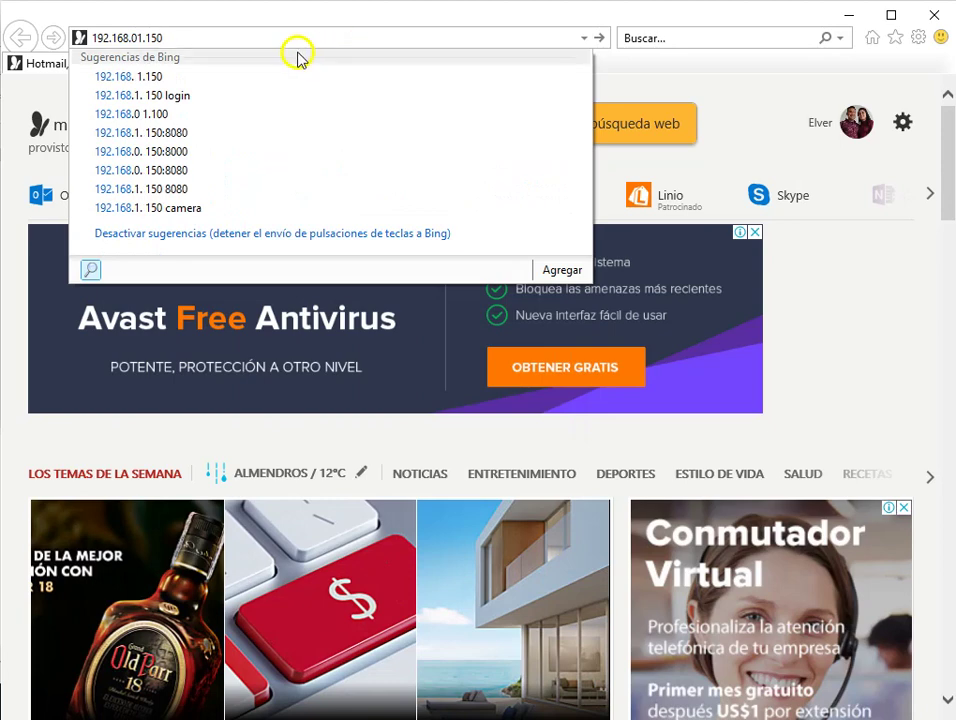
click(140, 37)
key(BackSpace)
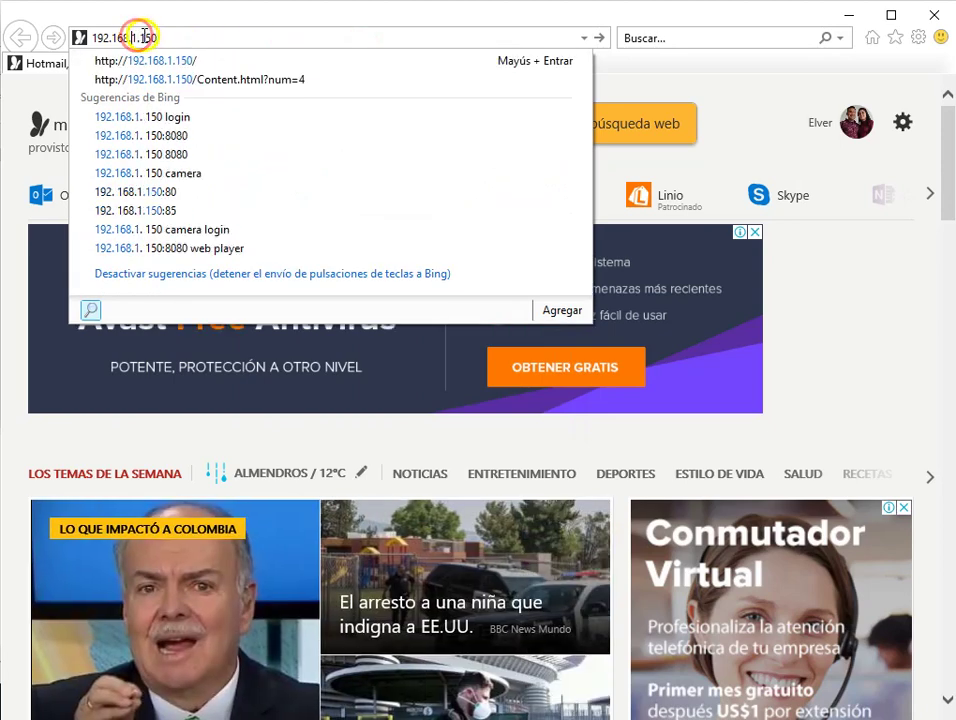
click(171, 28)
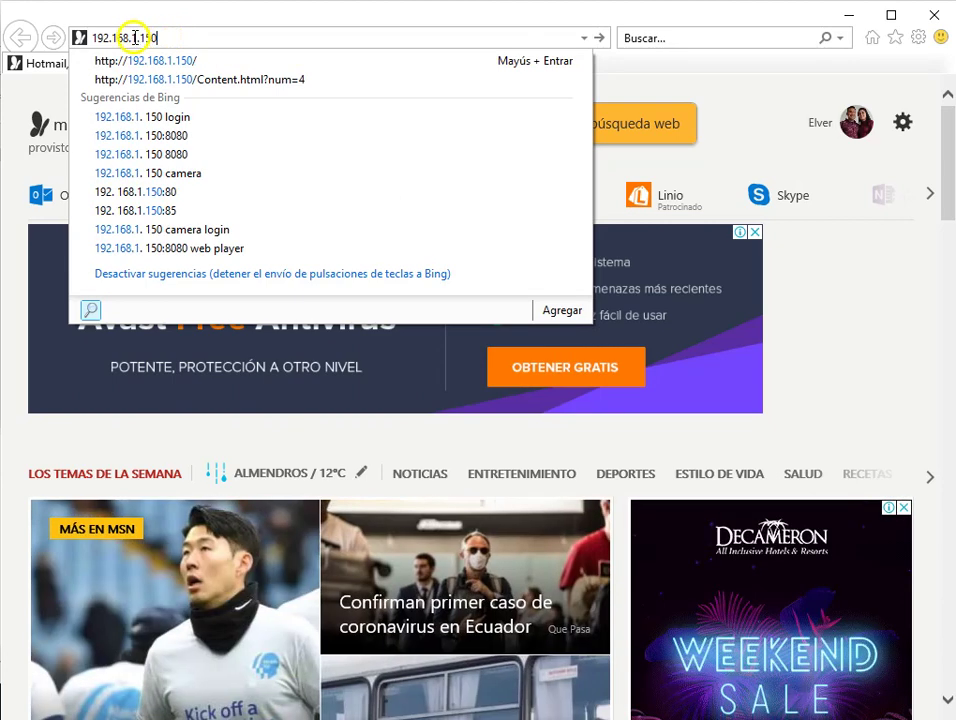
click(132, 37)
drag(132, 37, 207, 33)
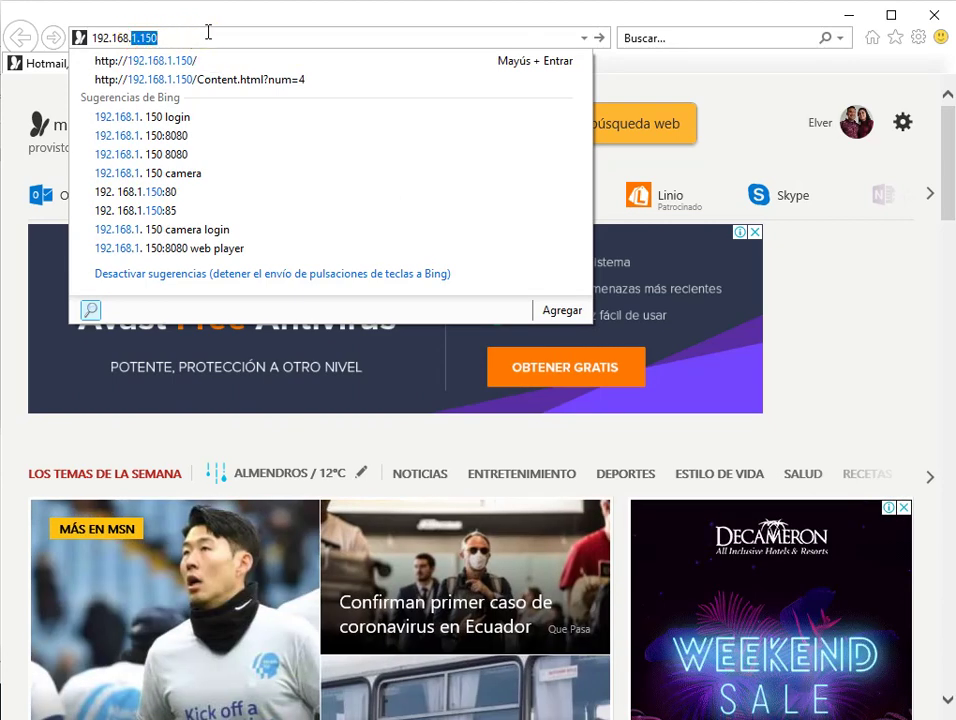
text(0)
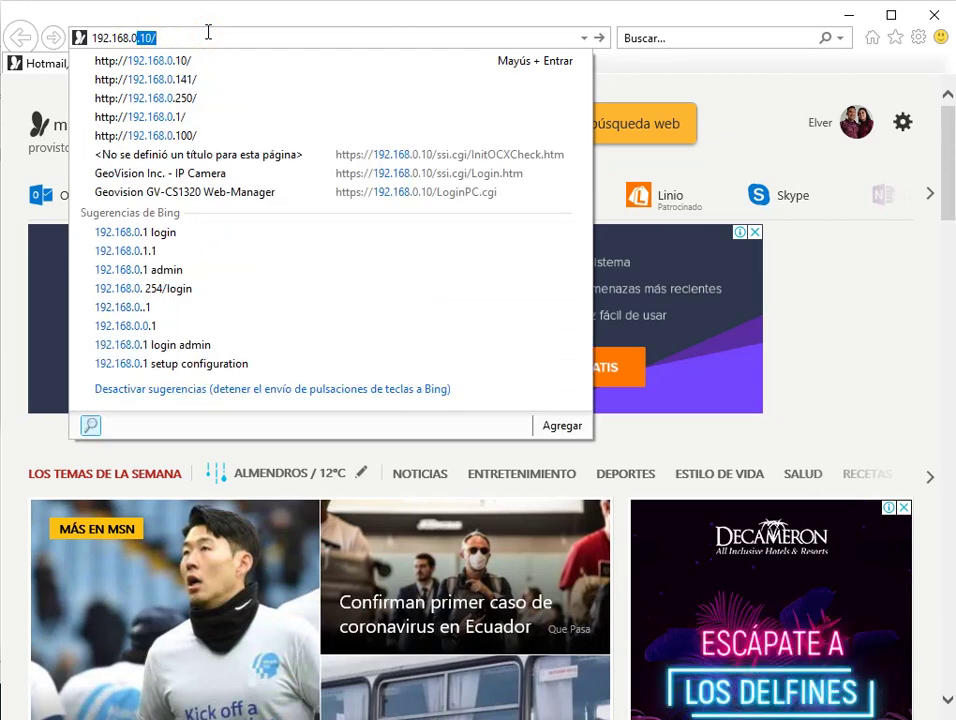
click(206, 33)
Correct the address to 192.168.1.151 and load the controller's page
click(79, 38)
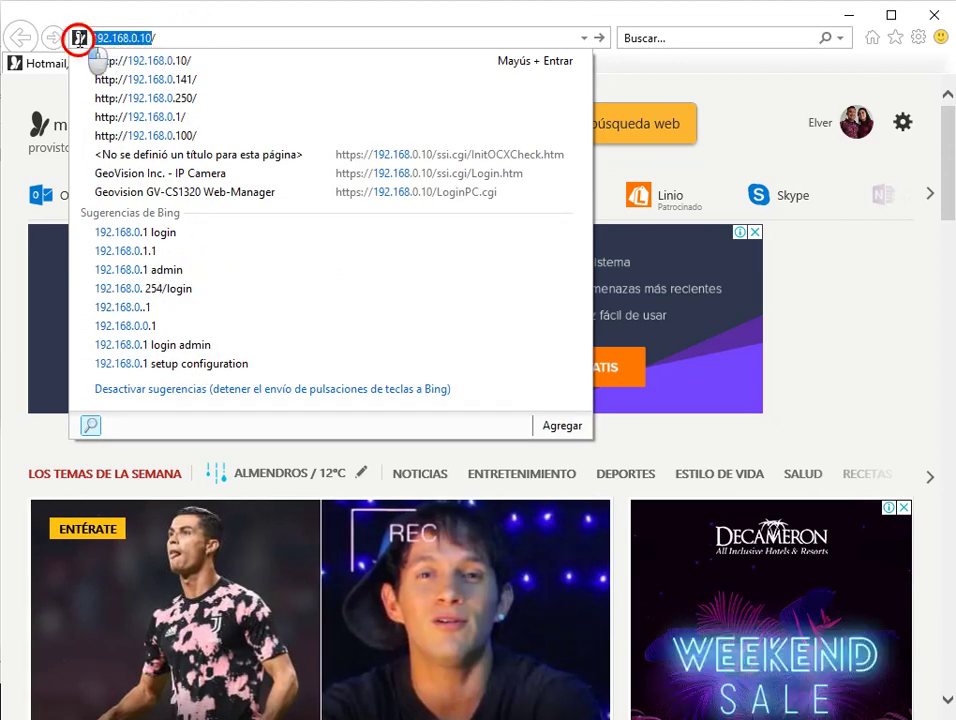
click(171, 37)
click(139, 37)
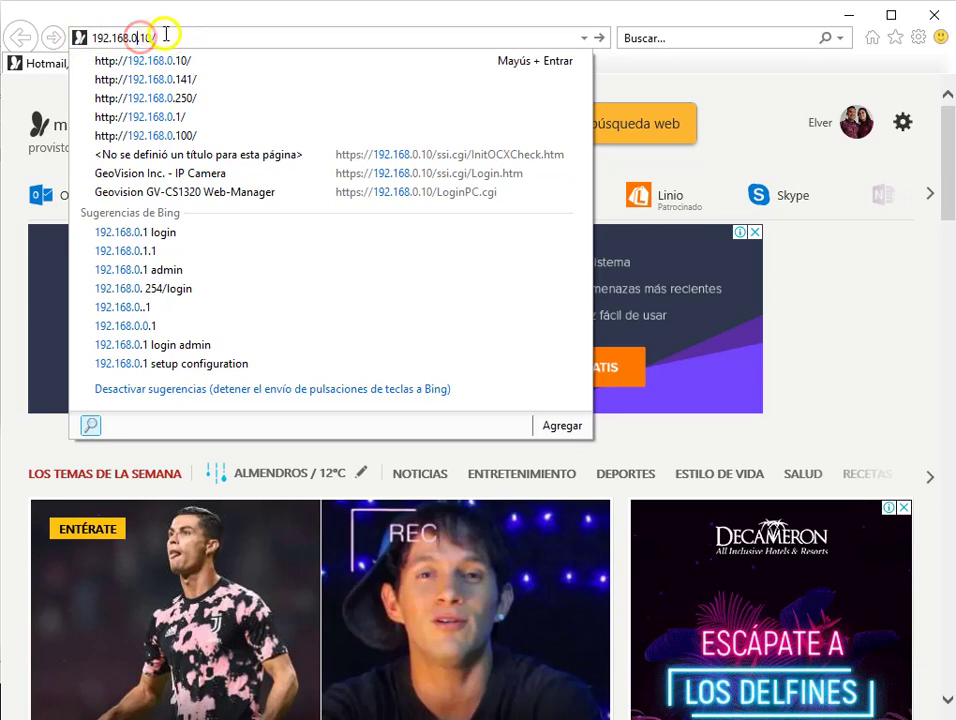
key(BackSpace)
text(1)
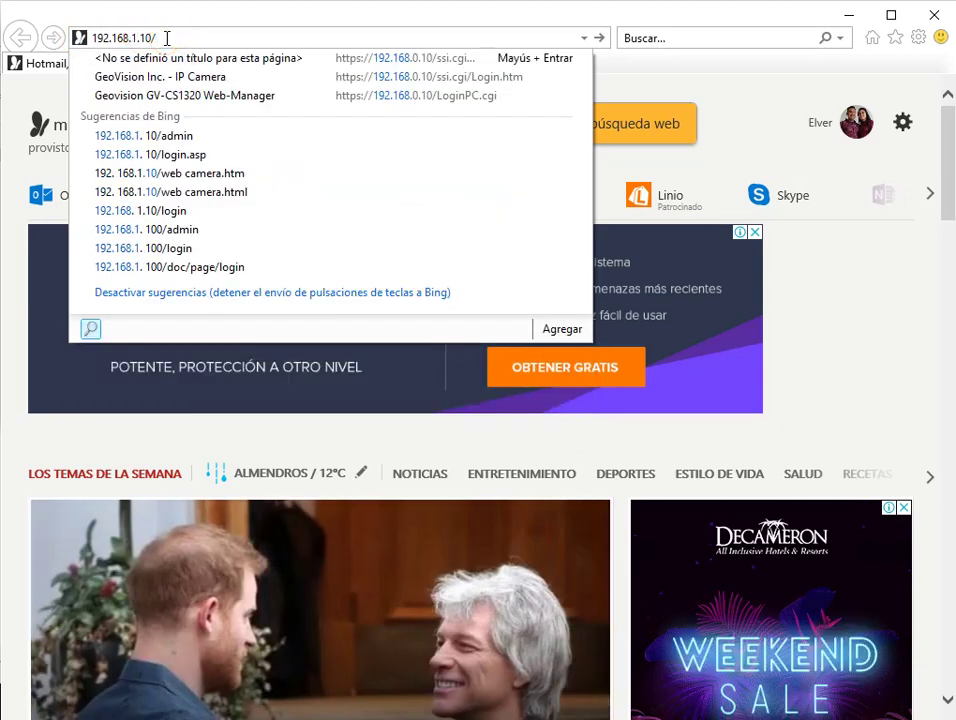
key(BackSpace)
key(BackSpace)
text(51)
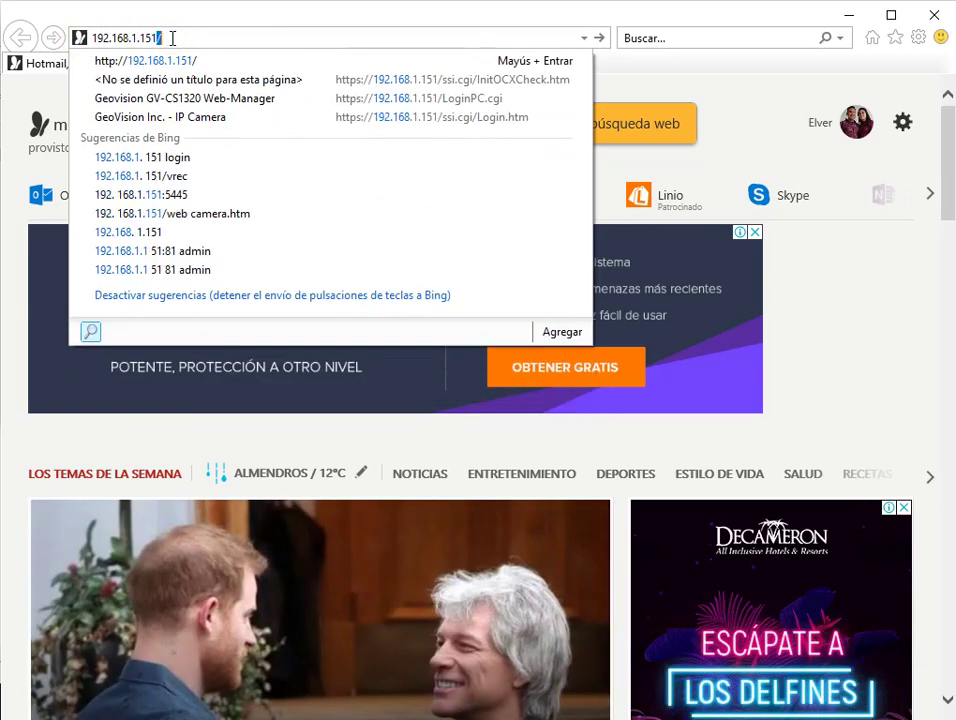
key(Return)
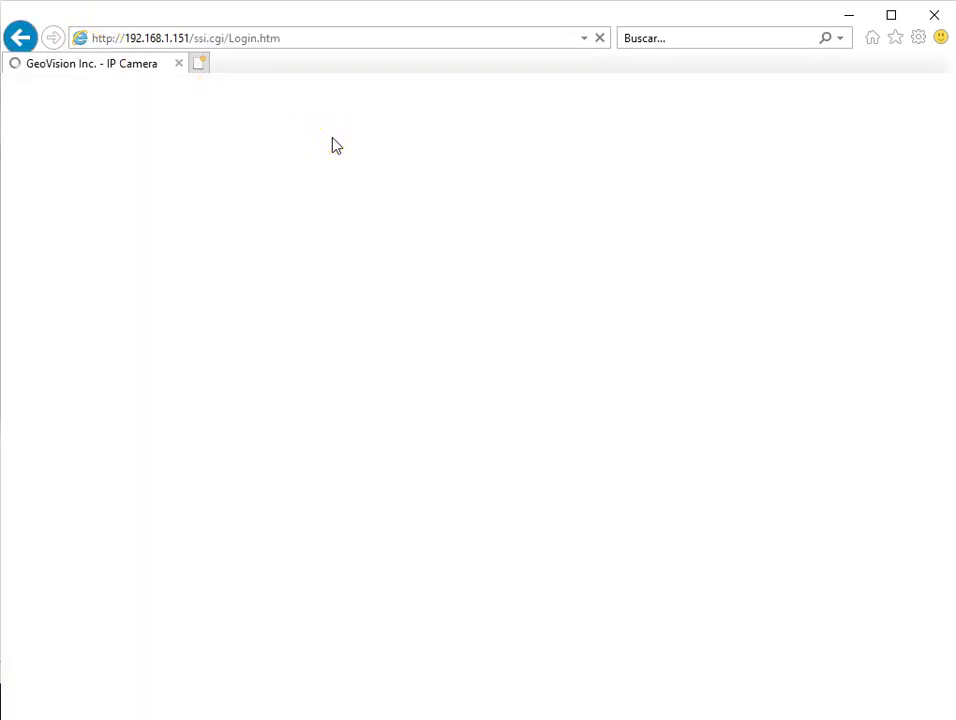
Bypass the certificate warning and sign in to CS1320 Setup with the administrator login and password
click(168, 312)
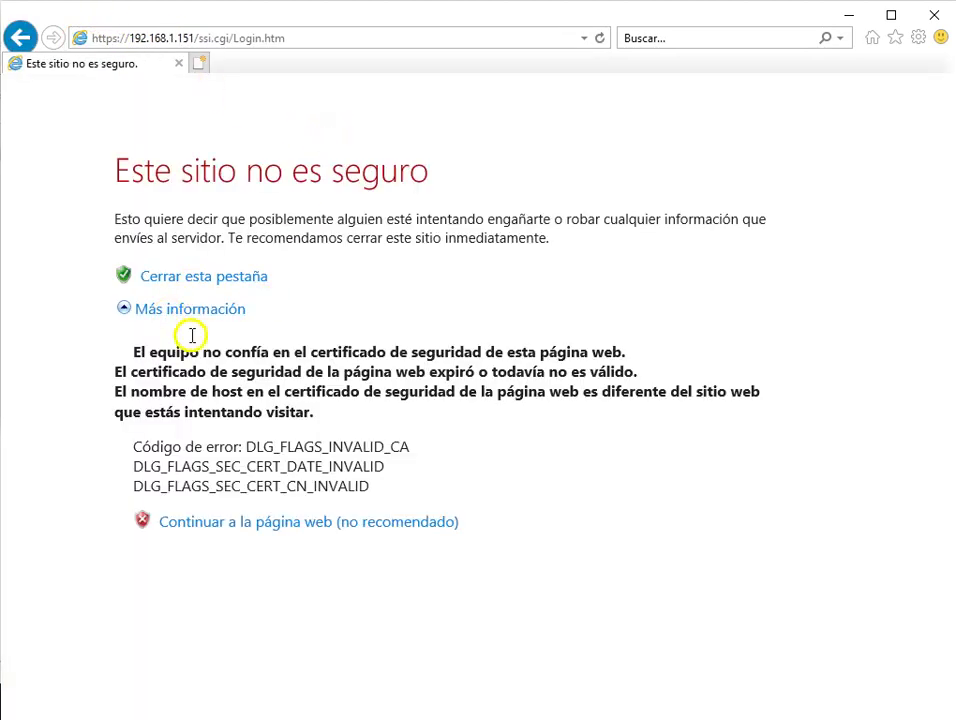
click(242, 528)
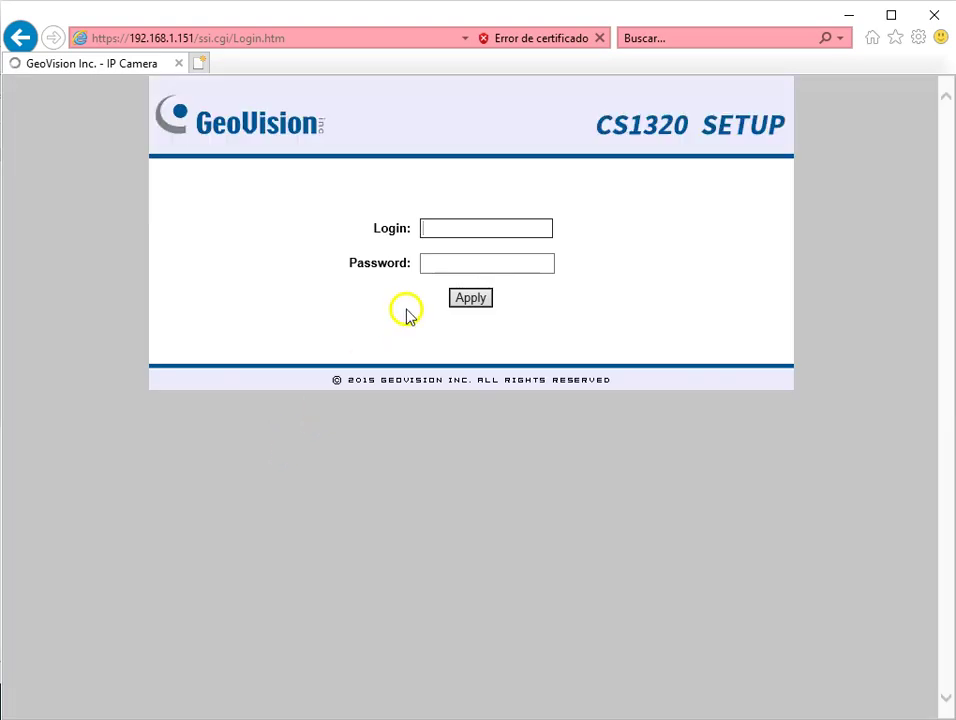
click(431, 222)
text(admin)
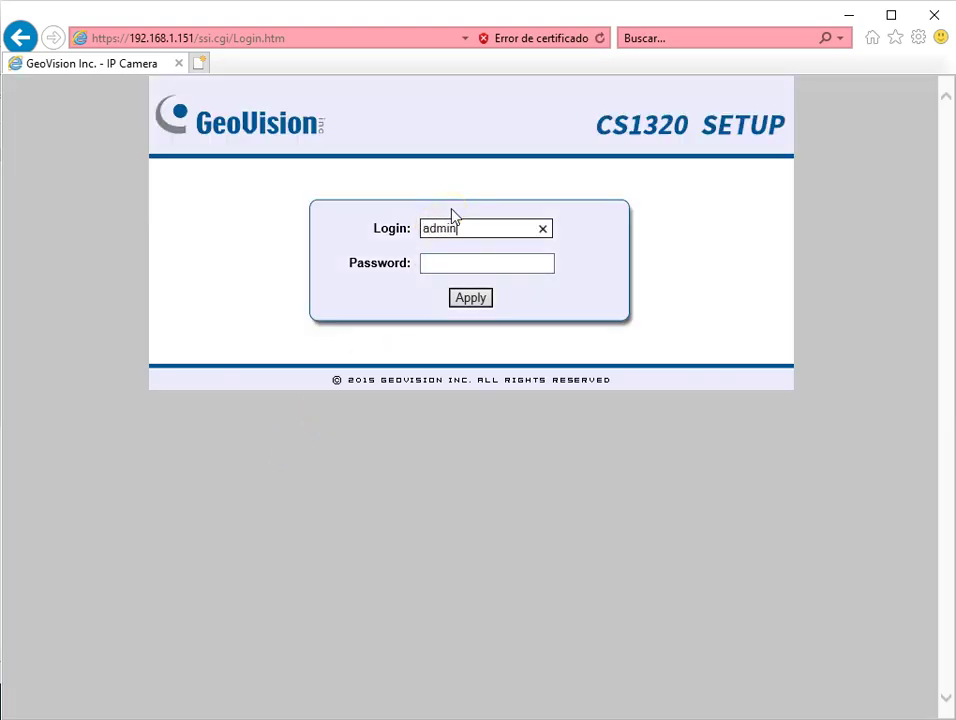
key(Tab)
text(admin)
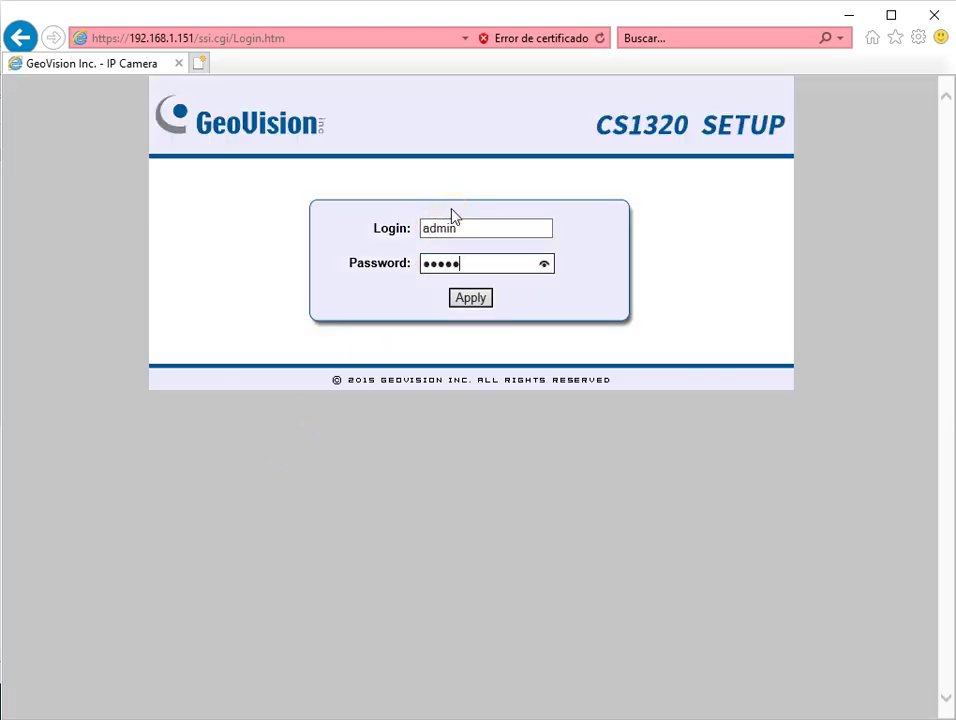
key(Return)
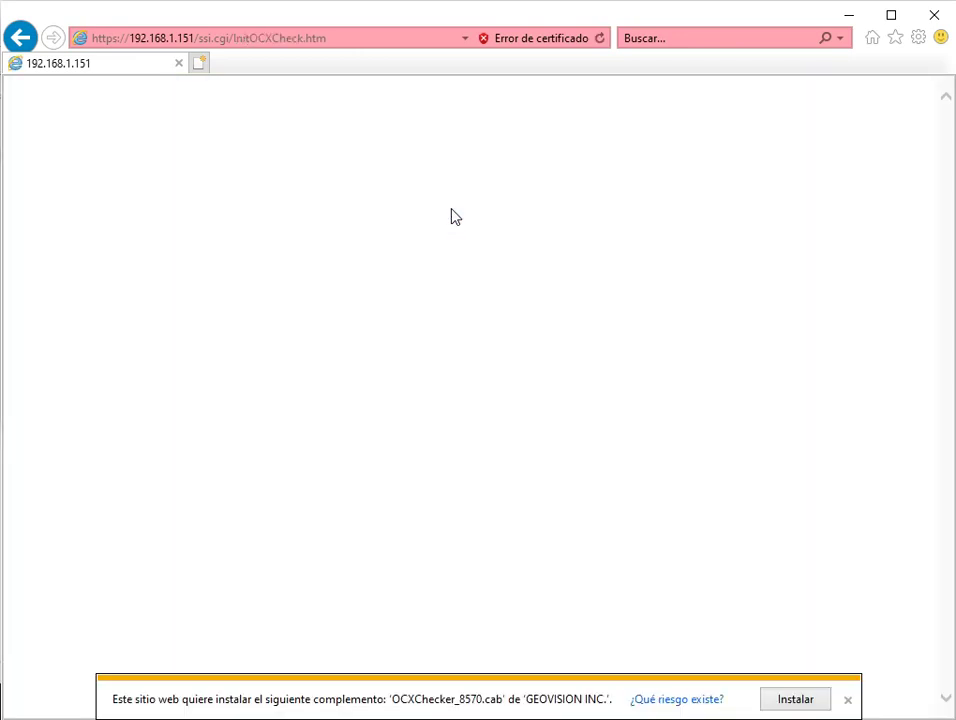
Install the OCXChecker_8570.cab add-on and dismiss the protected-mode warnings until the main menu loads
click(797, 695)
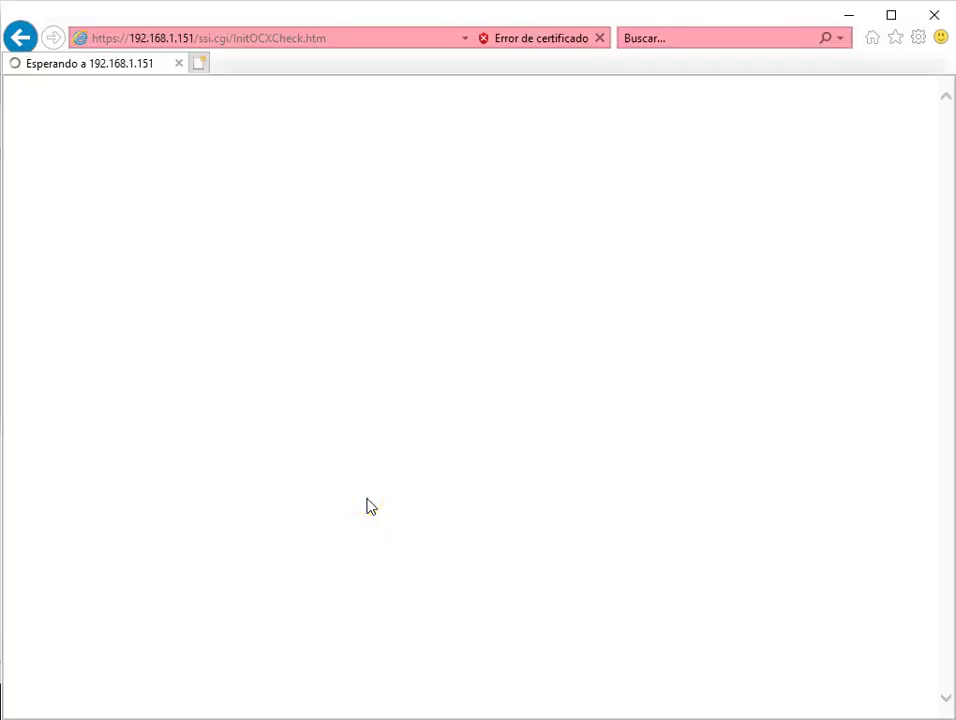
click(579, 436)
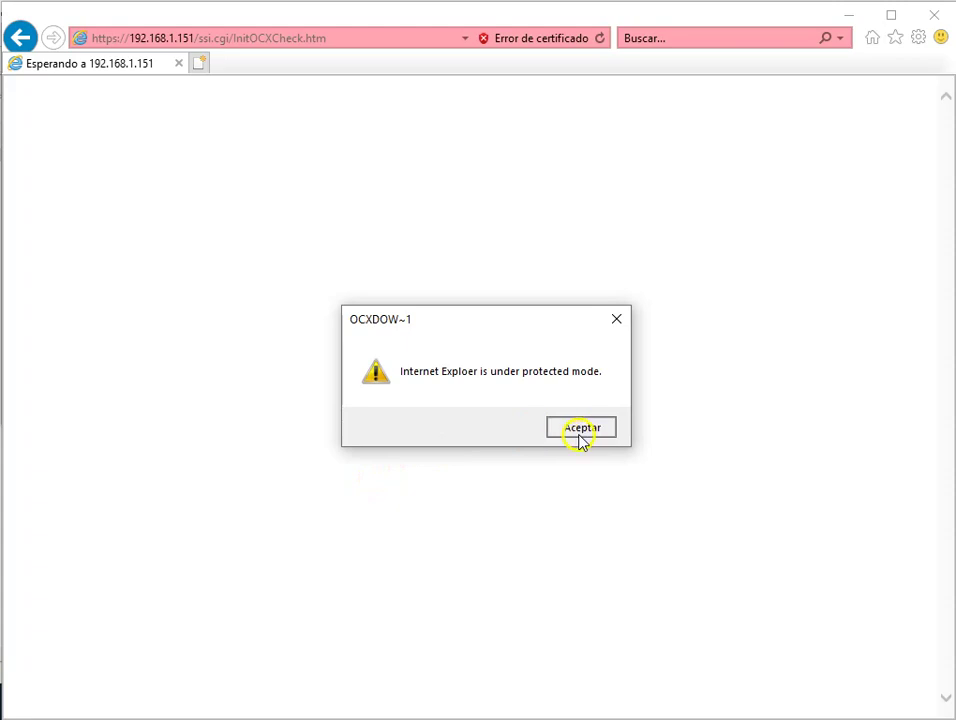
click(571, 430)
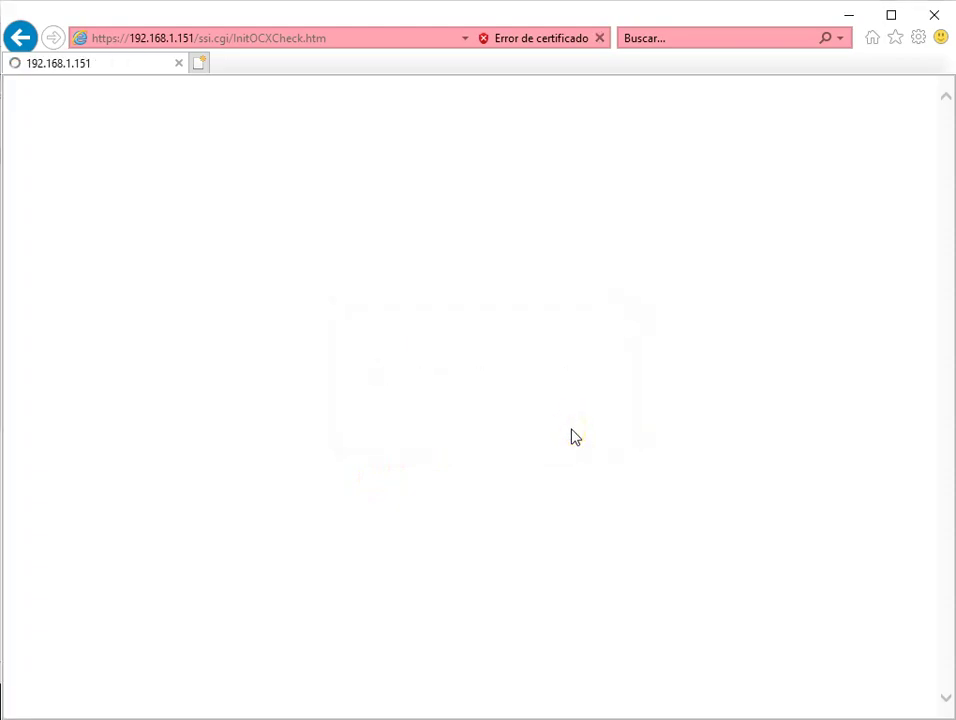
click(574, 430)
click(576, 428)
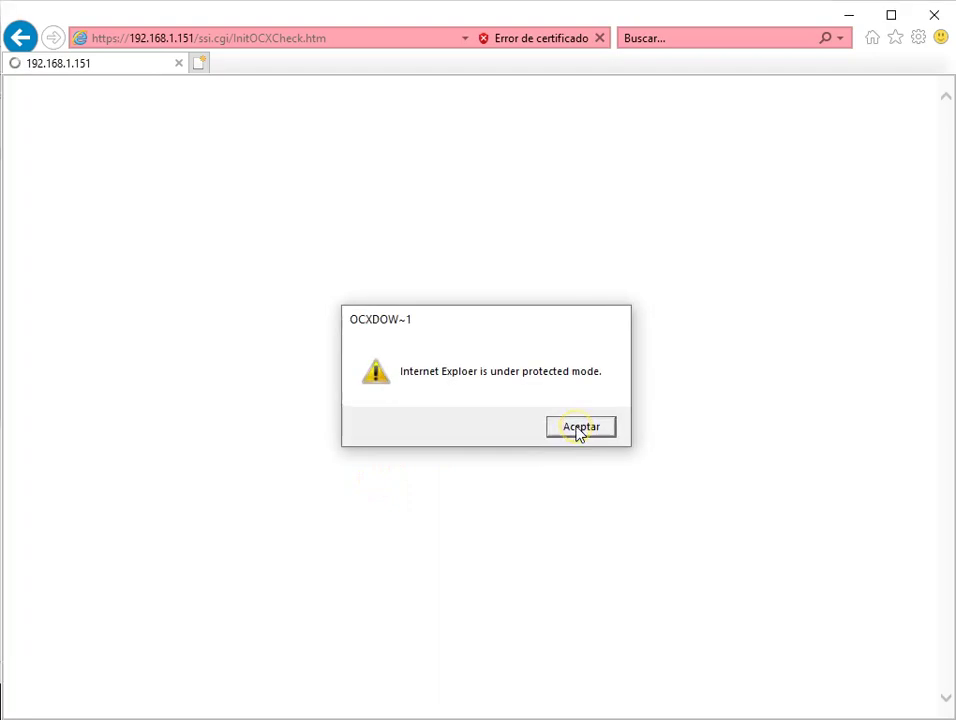
click(562, 430)
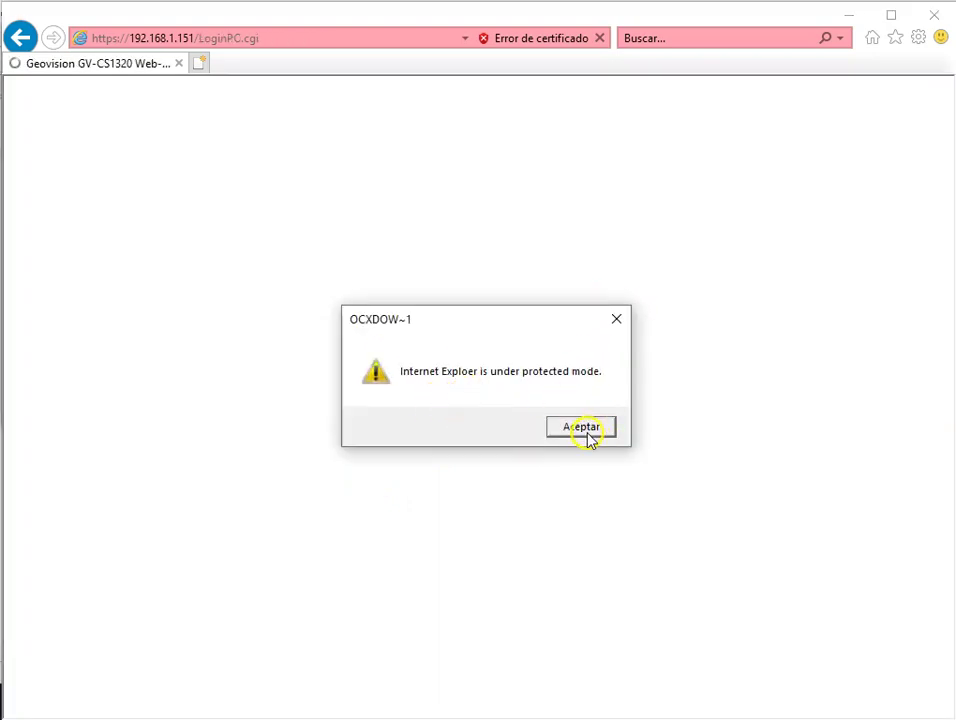
click(583, 427)
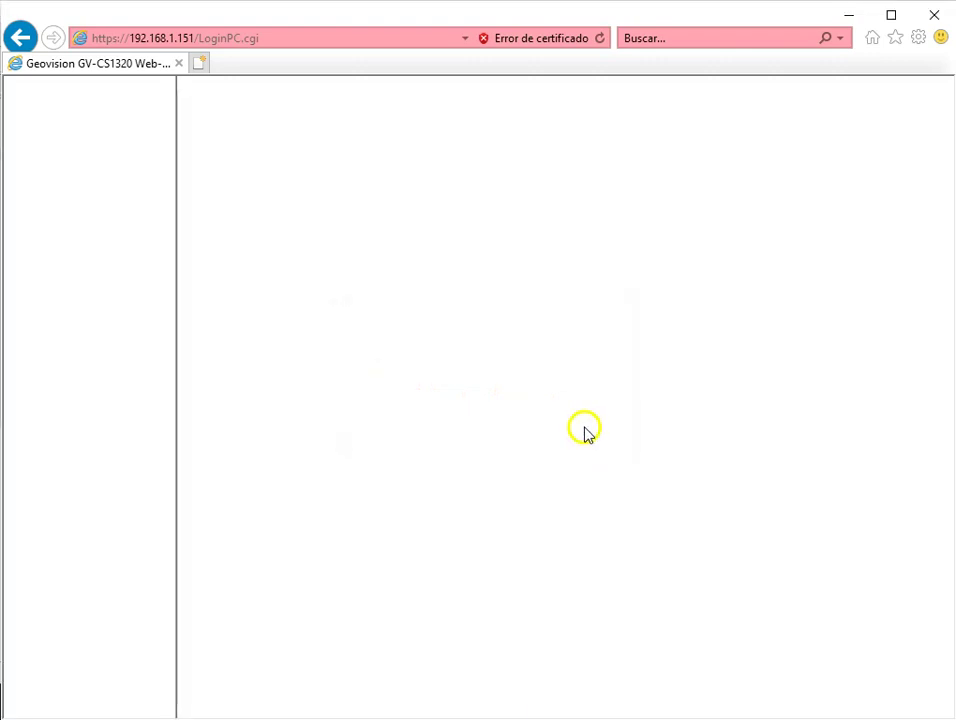
click(208, 236)
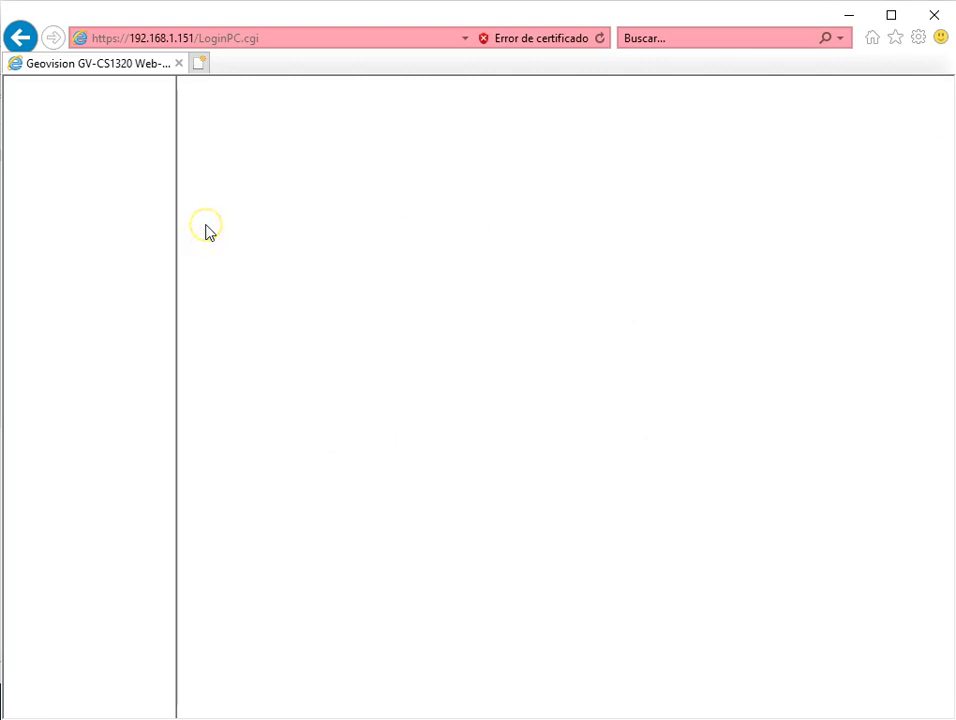
click(616, 427)
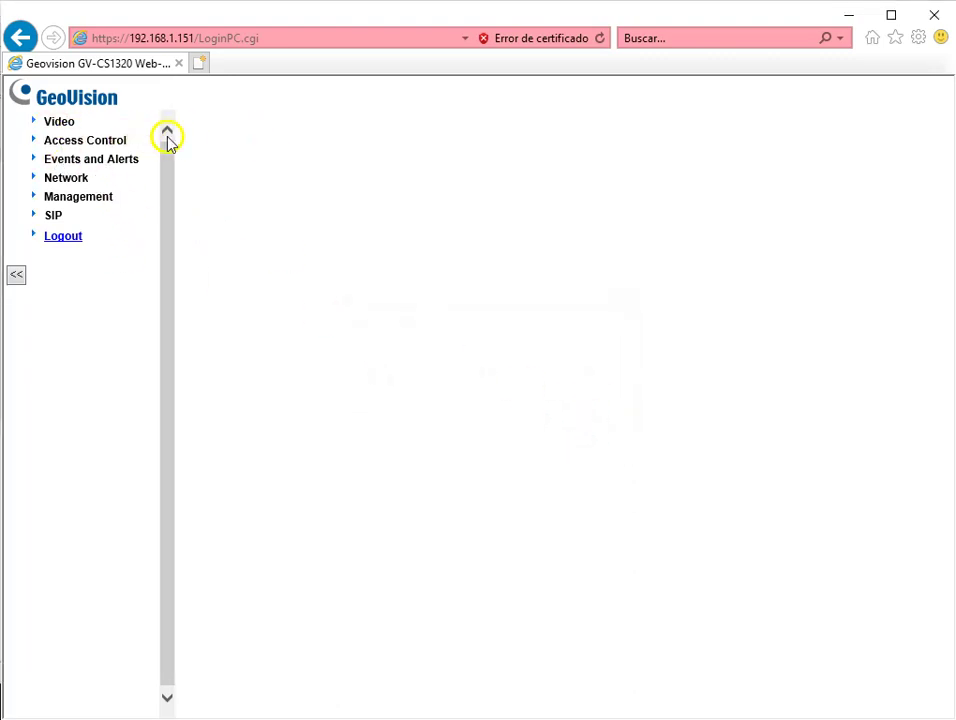
Go to Access Control > Basic Setting > Function Setting, dismissing the protected-mode warning
click(82, 143)
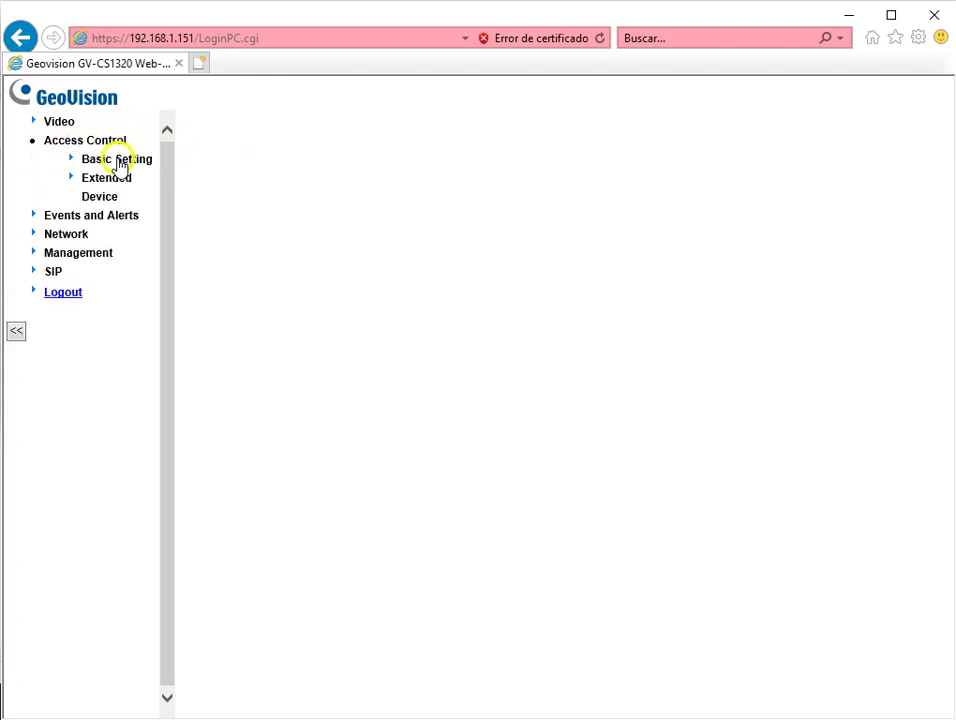
click(128, 163)
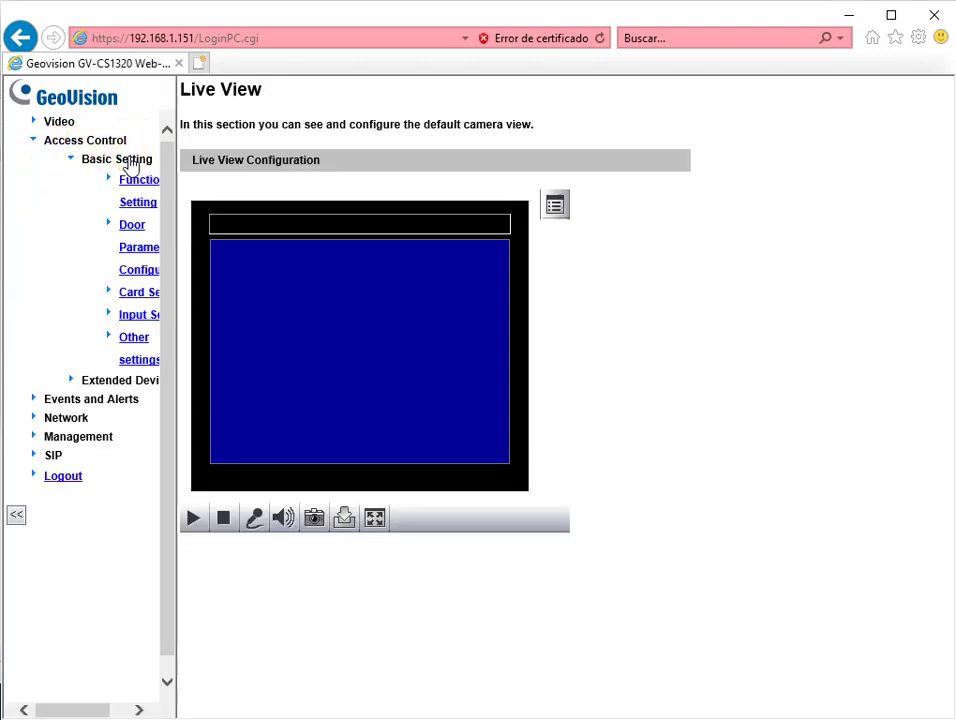
click(572, 428)
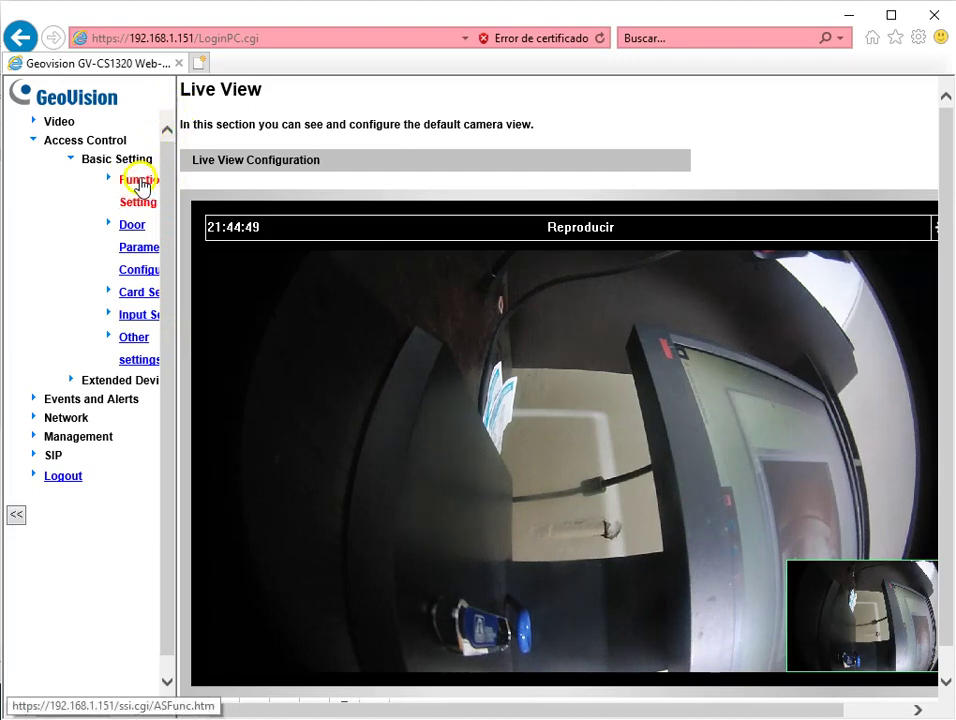
click(152, 193)
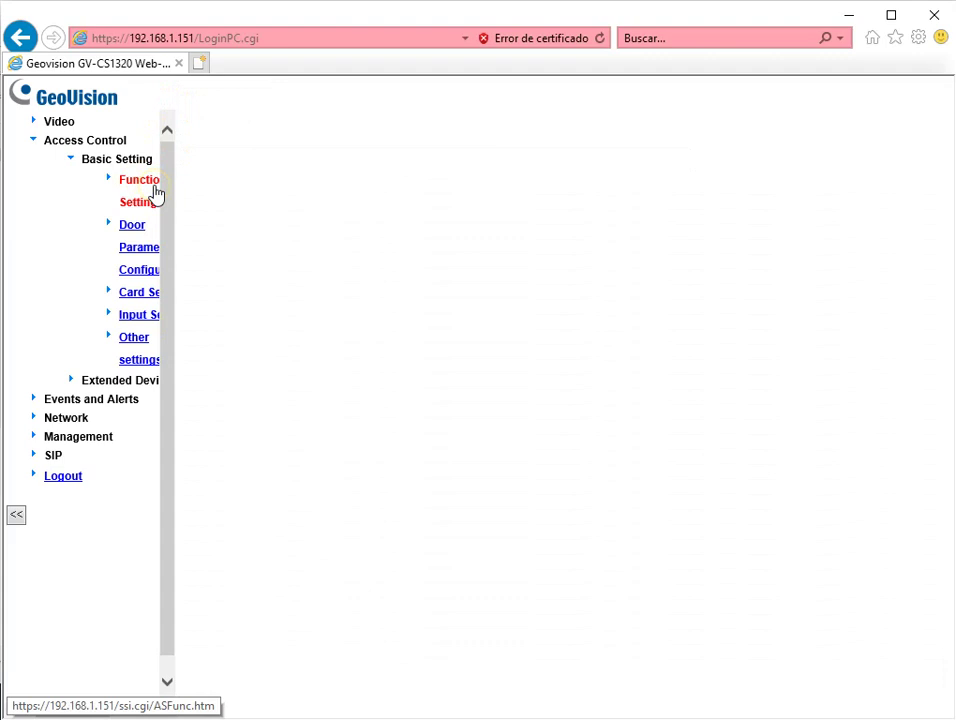
click(149, 189)
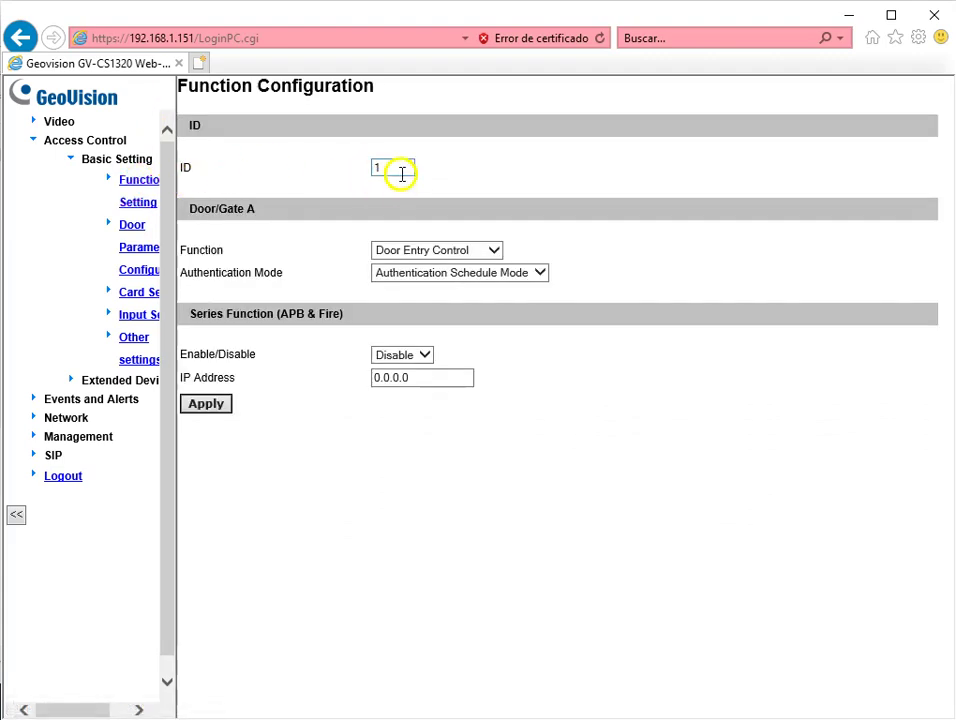
drag(401, 171, 381, 172)
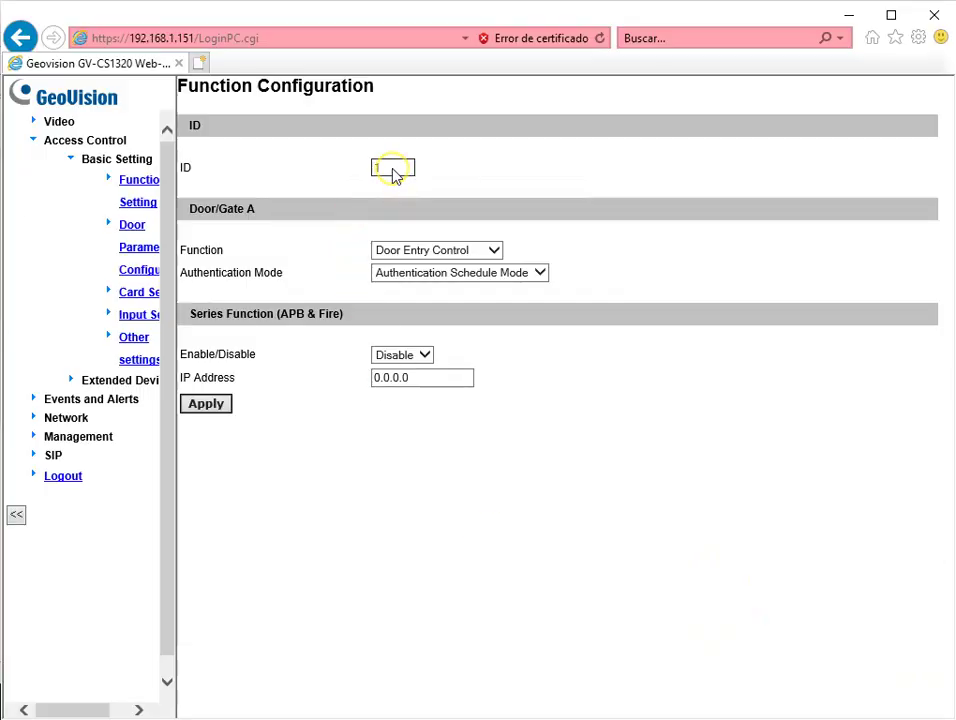
text(2)
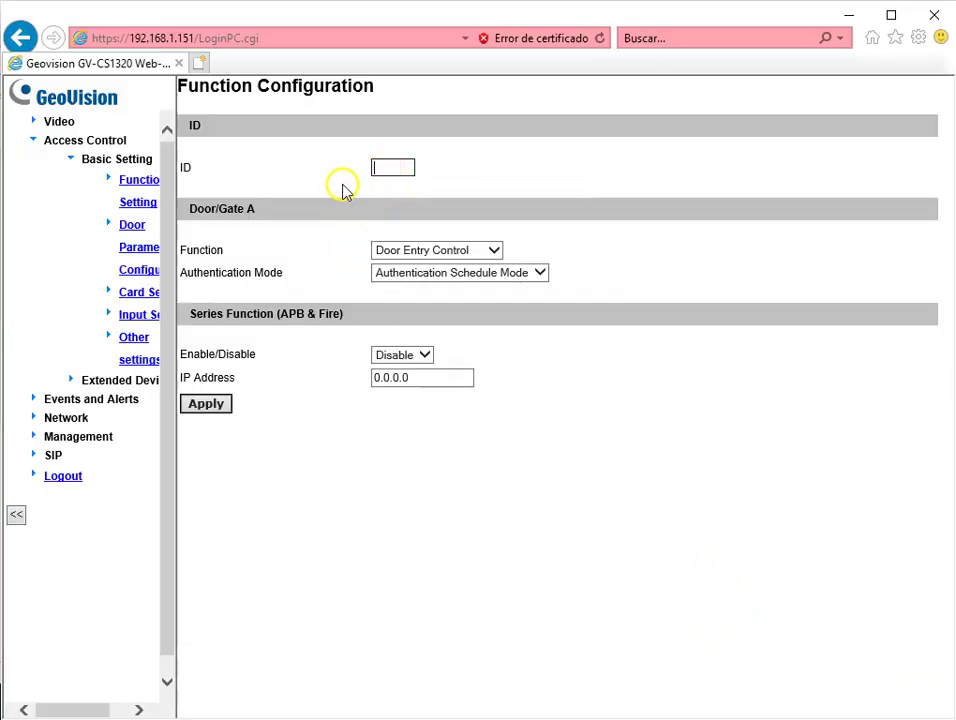
text(56)
drag(395, 167, 361, 187)
key(BackSpace)
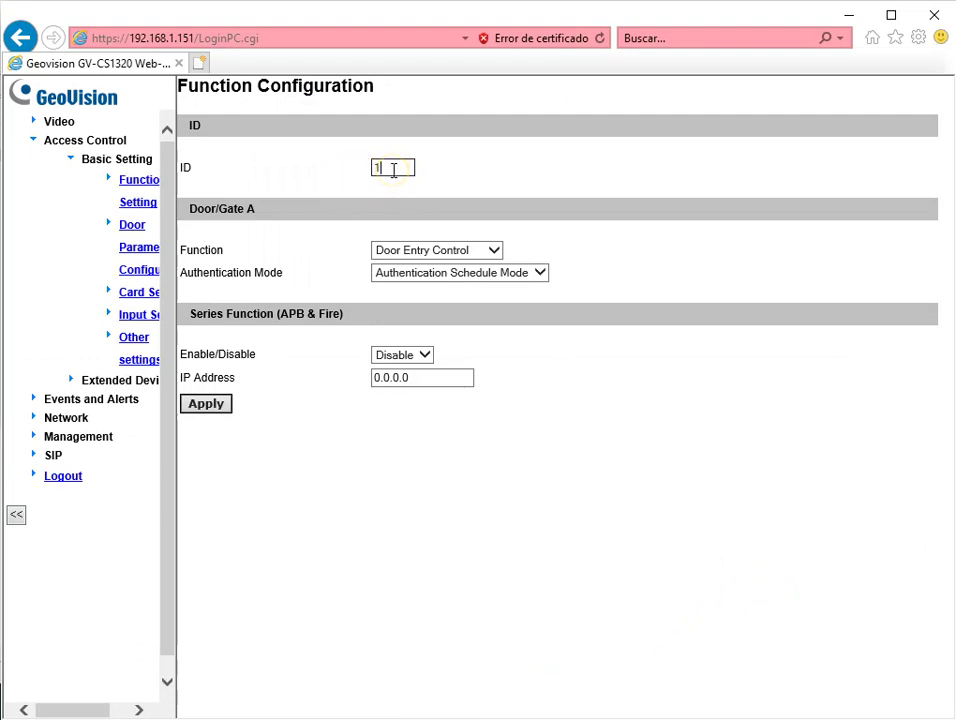
click(390, 168)
click(390, 170)
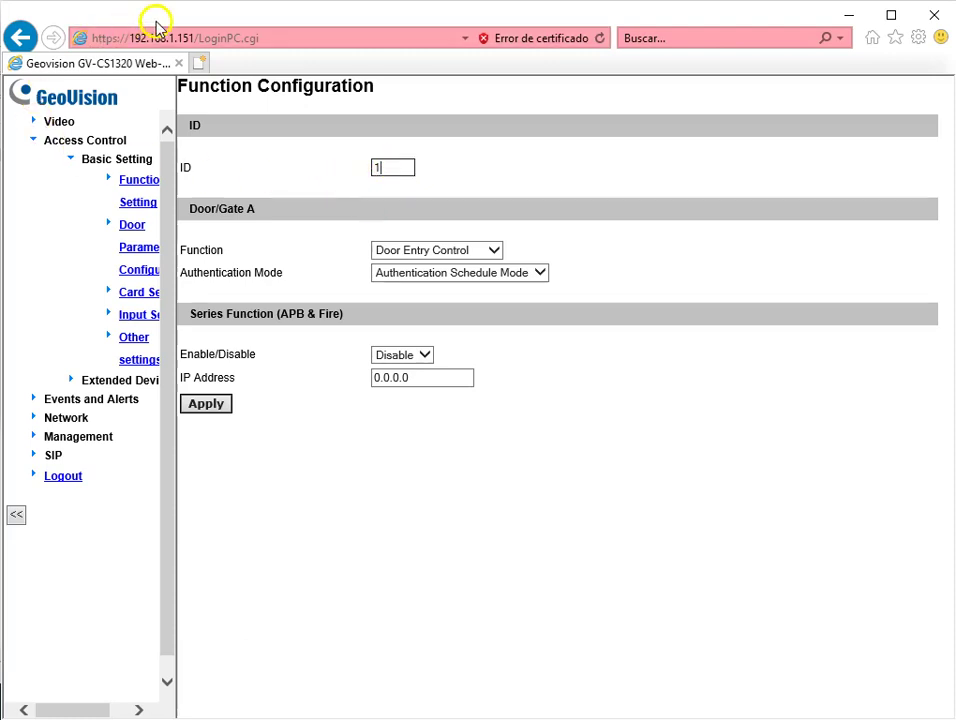
drag(390, 170, 358, 173)
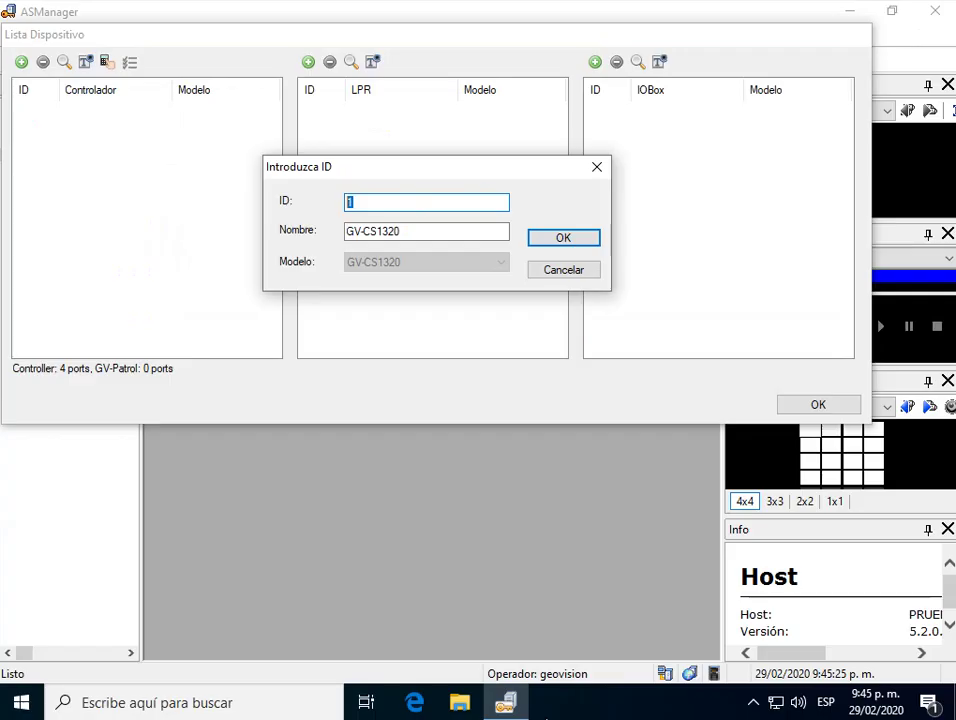
Replace the default name GV-CS1320 with the custom controller name and confirm ID 1
drag(467, 239, 330, 234)
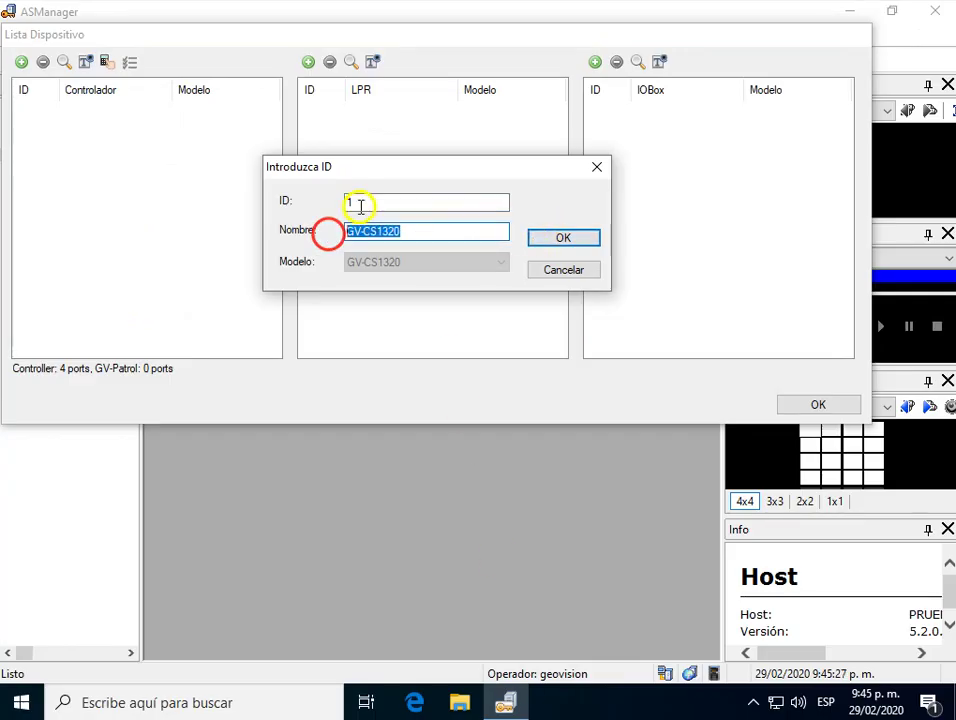
text(elve)
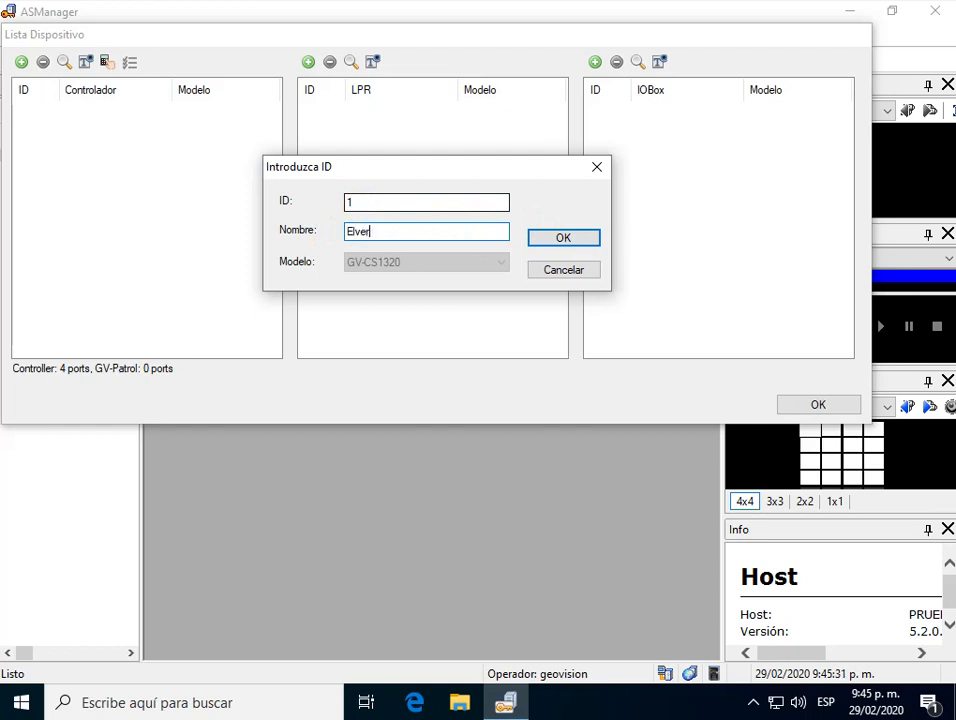
click(566, 238)
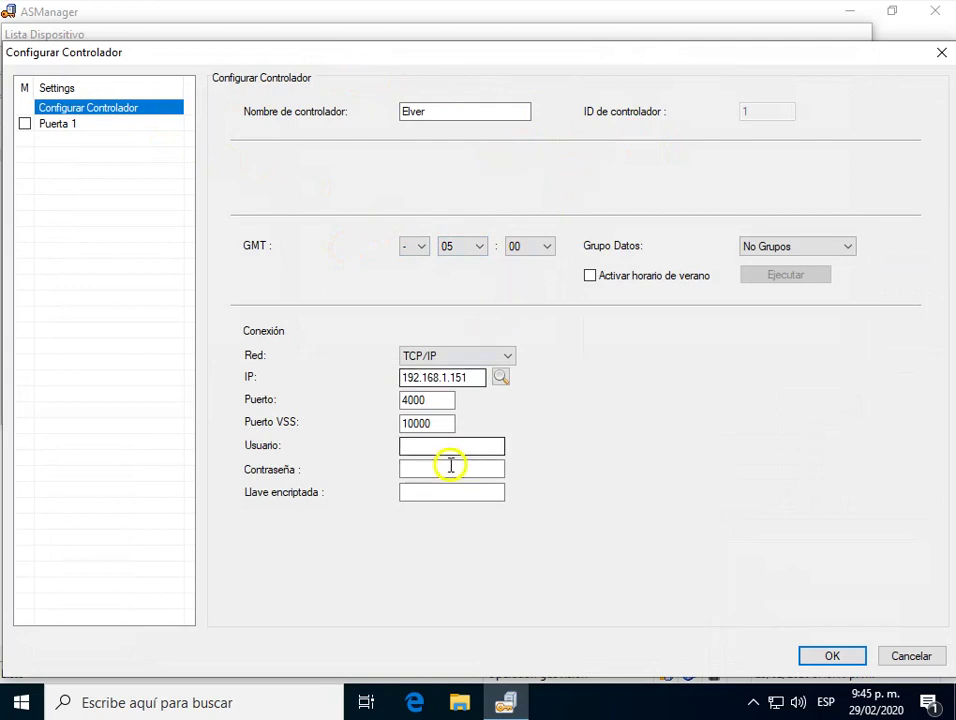
Enter the Conexión user, password and encryption key, then tick Puerta 1 to show Door 1
click(416, 450)
click(416, 450)
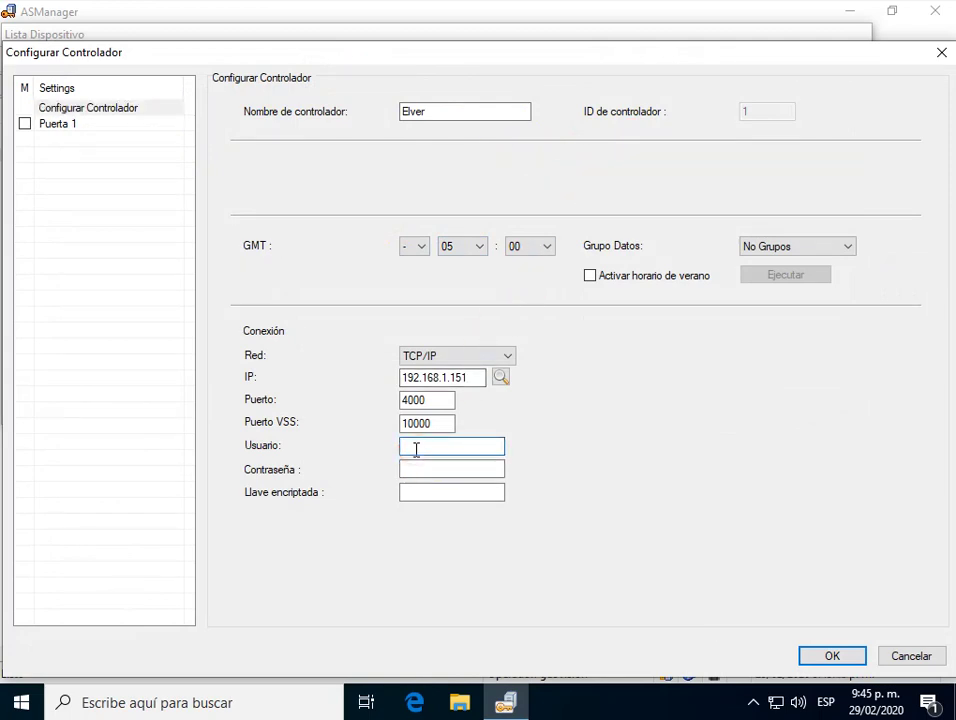
click(412, 474)
click(412, 474)
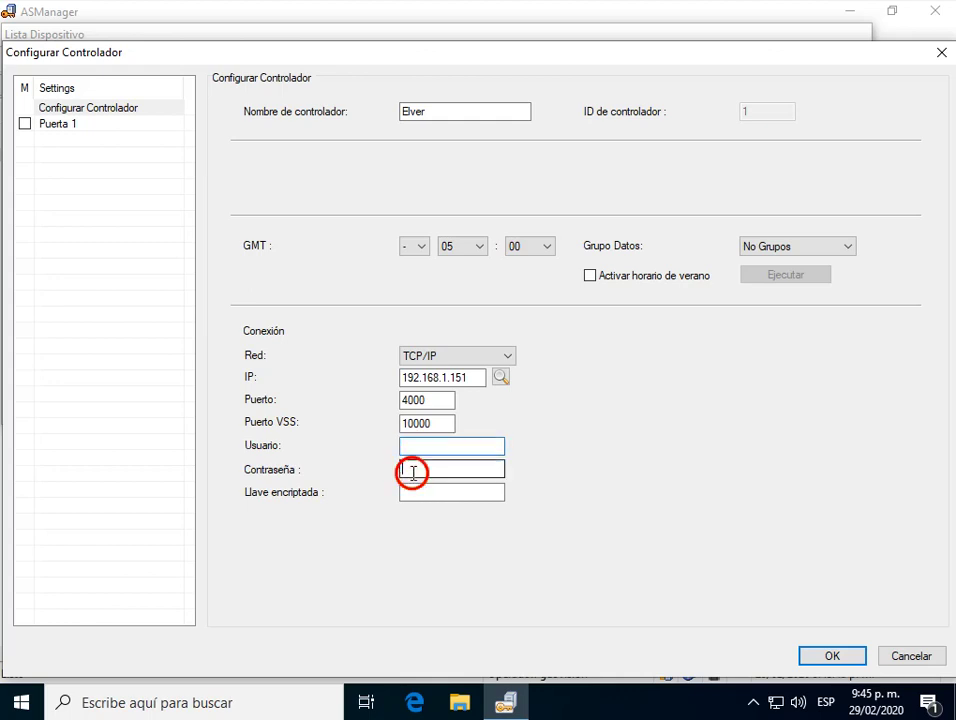
click(406, 448)
click(405, 474)
click(404, 447)
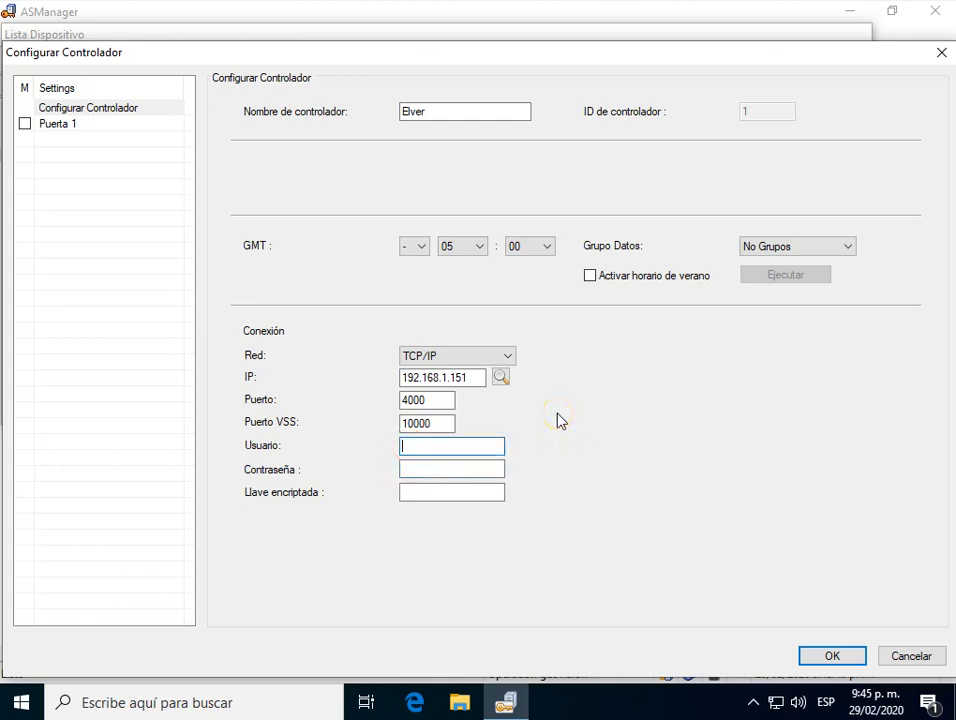
click(432, 446)
click(421, 445)
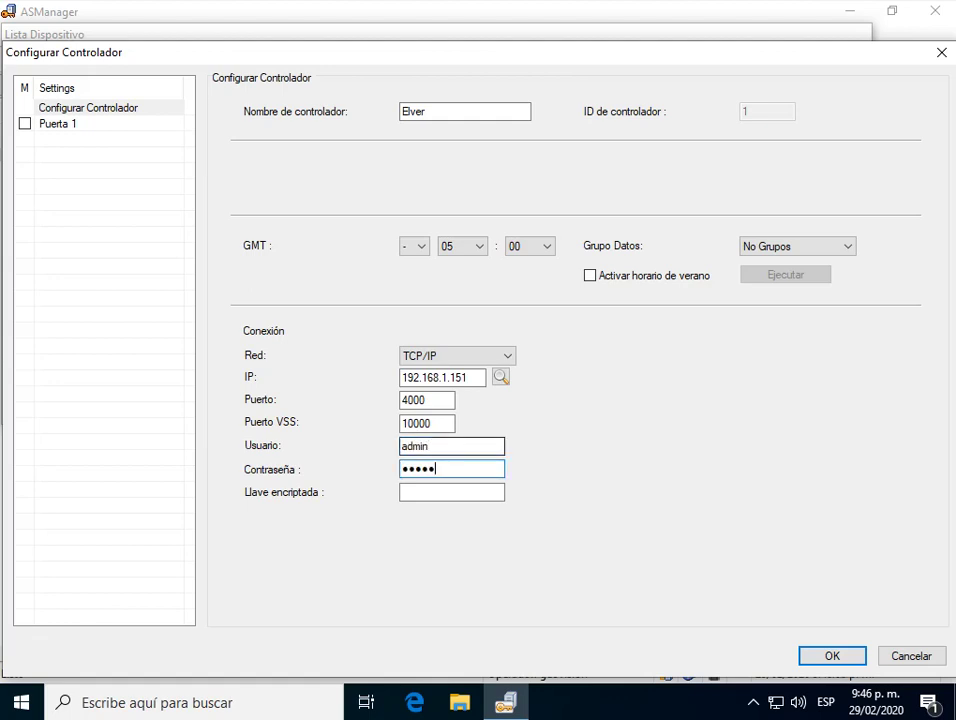
click(403, 494)
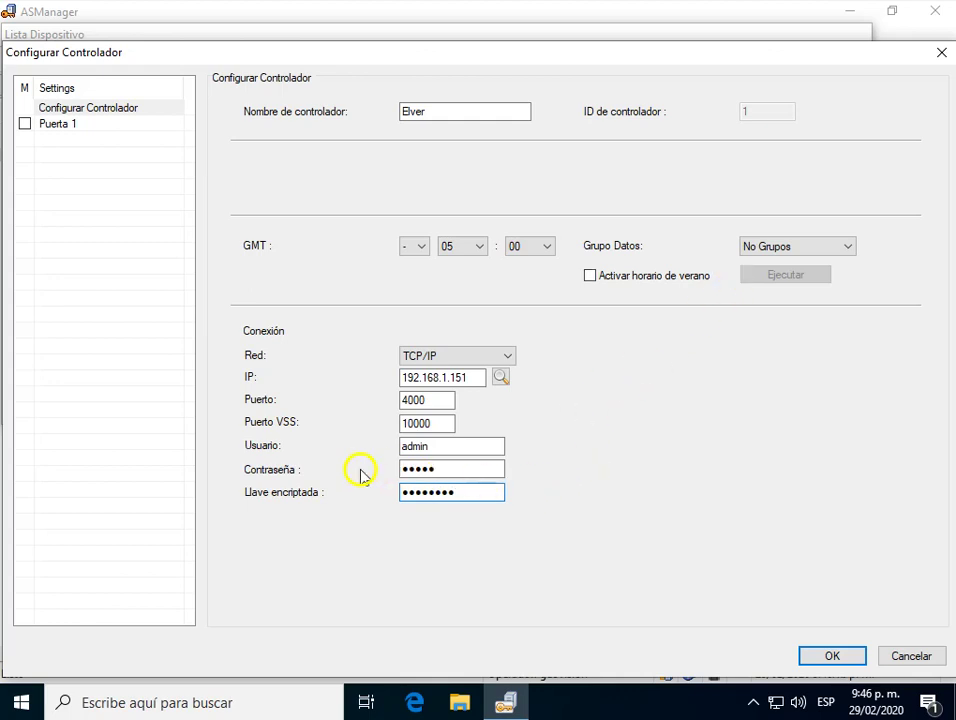
click(25, 124)
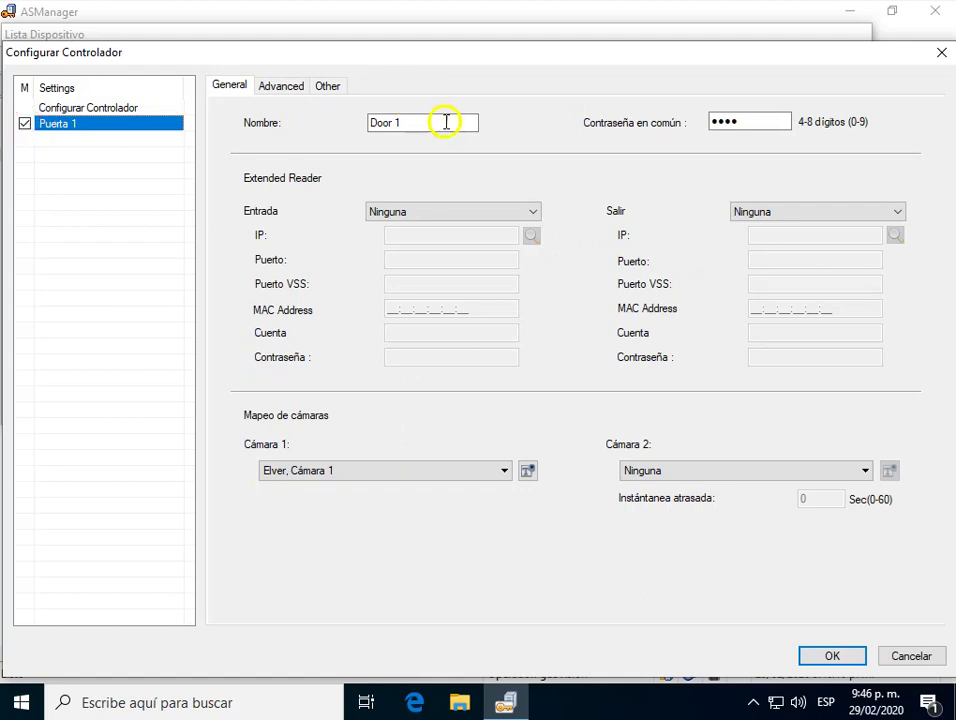
Clear the default door name 'Door 1' and look over the door's advanced and other settings
drag(442, 122, 305, 122)
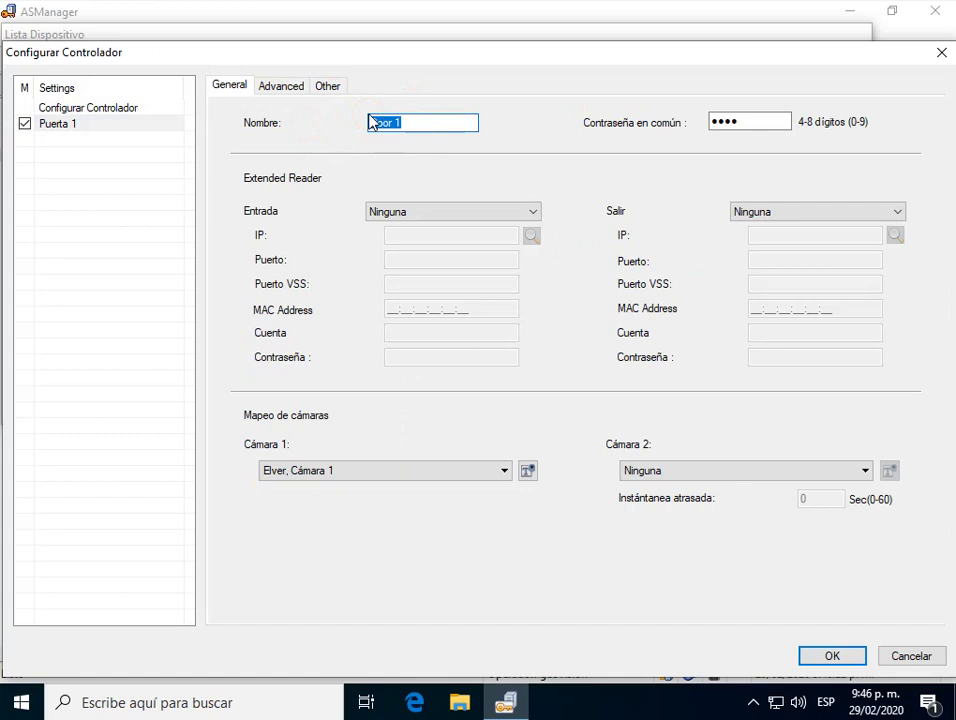
key(BackSpace)
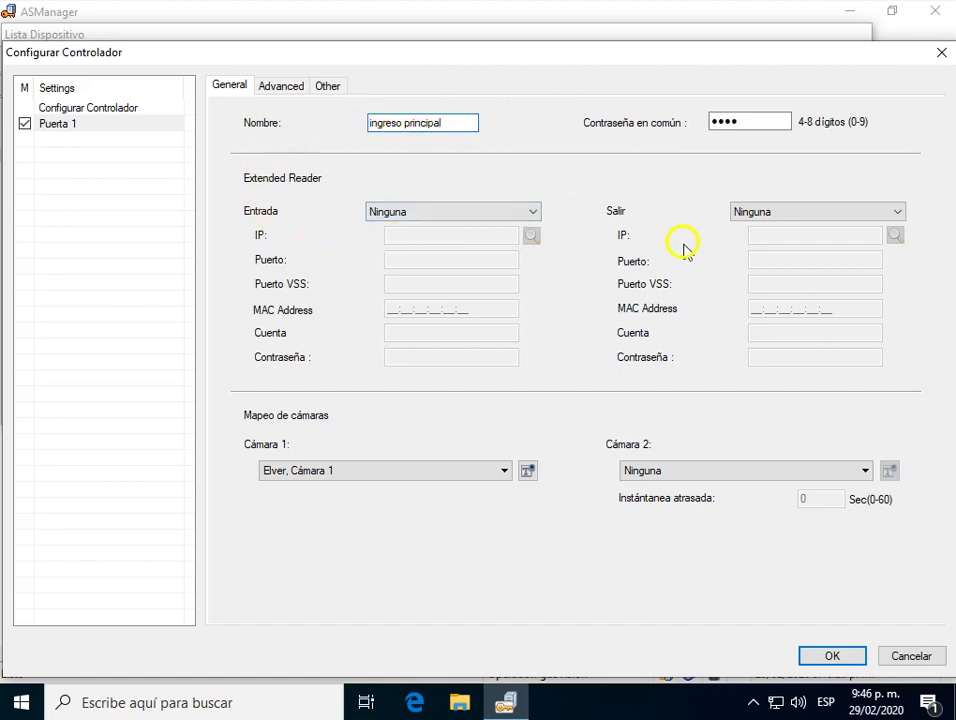
click(280, 85)
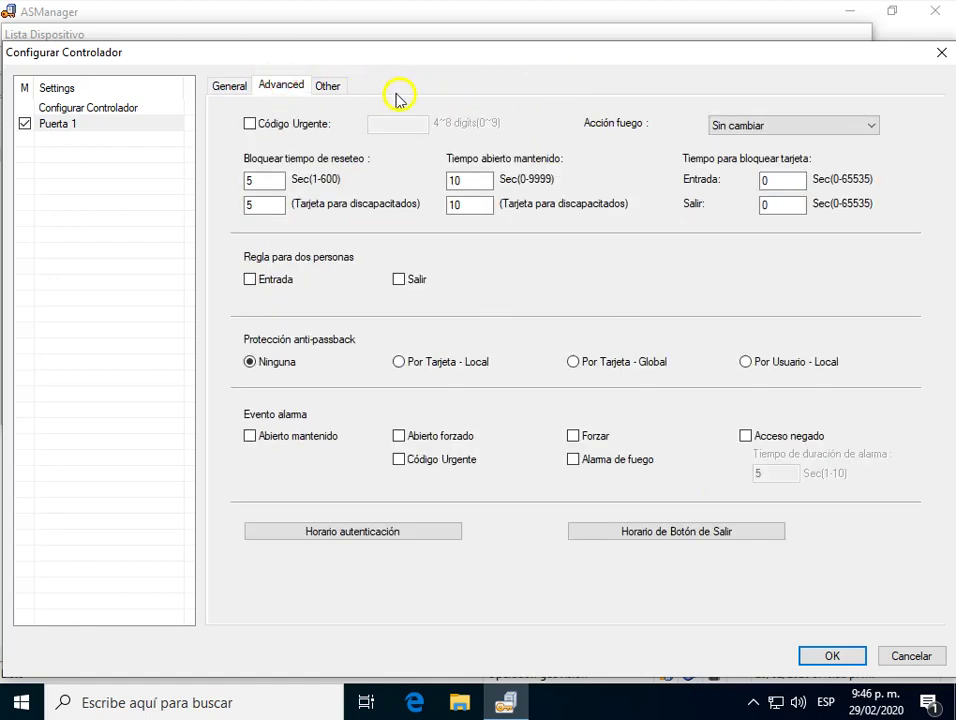
click(327, 87)
click(240, 87)
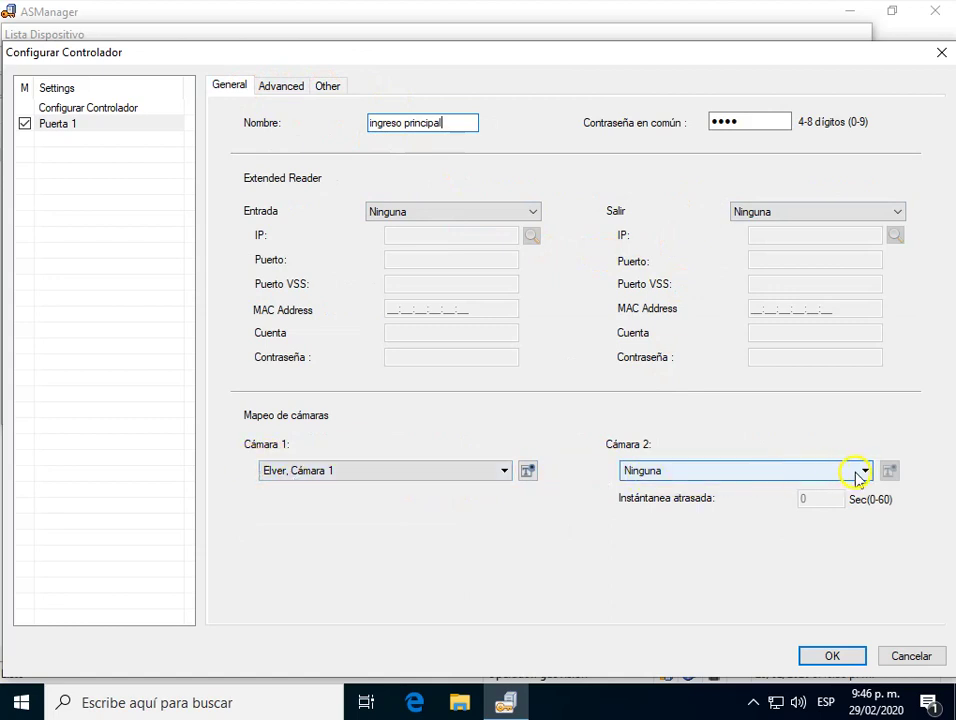
Leave Cámara 2 as Ninguna, review the controller settings, and return to Puerta 1
click(858, 470)
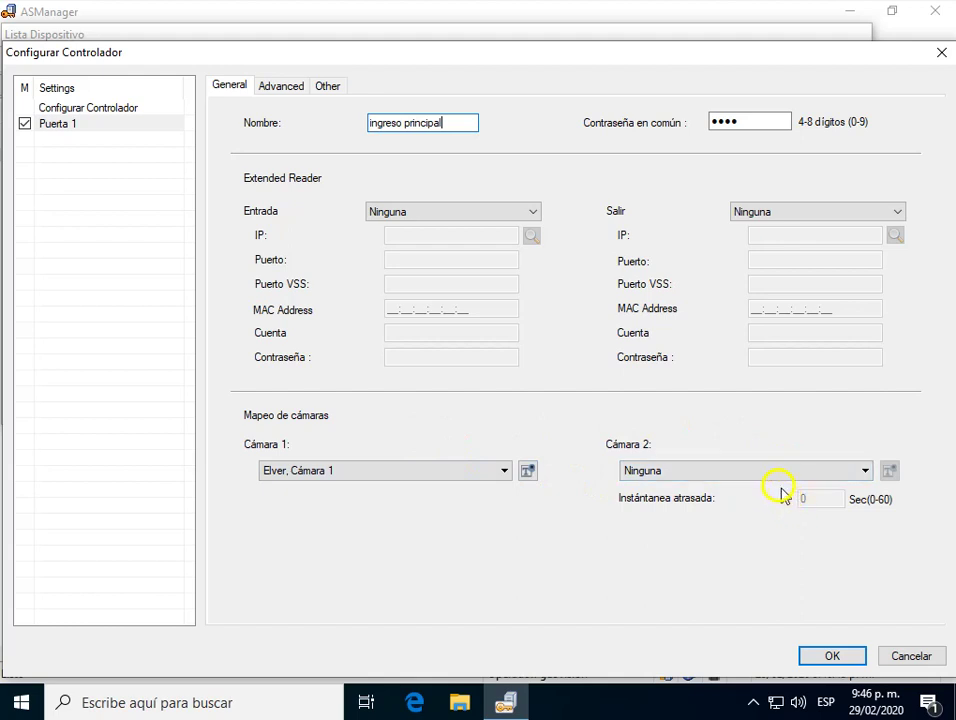
click(790, 468)
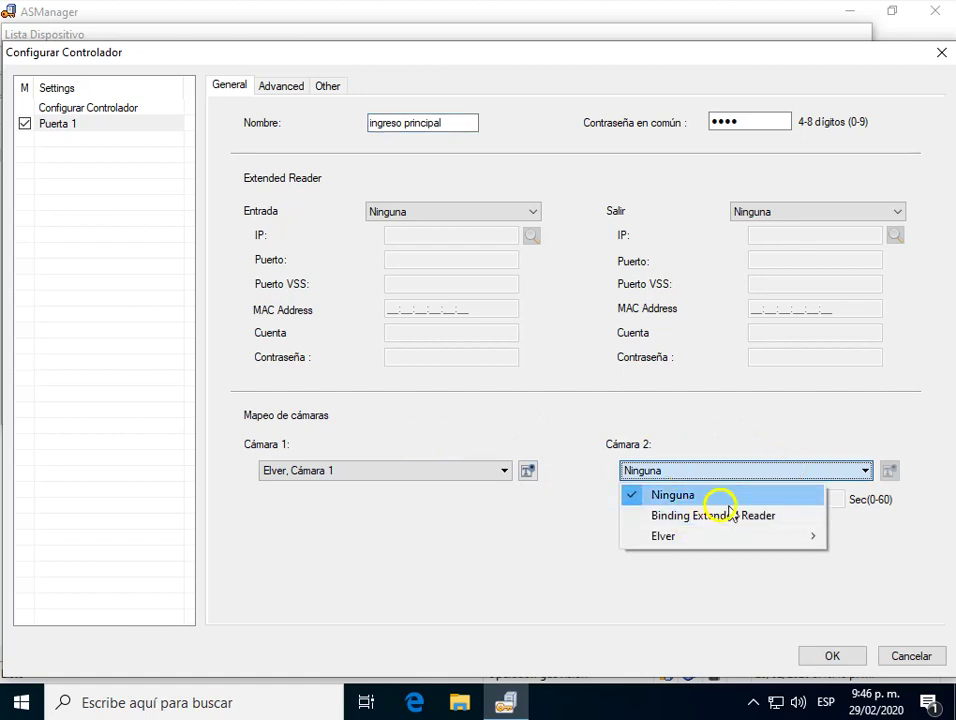
click(916, 420)
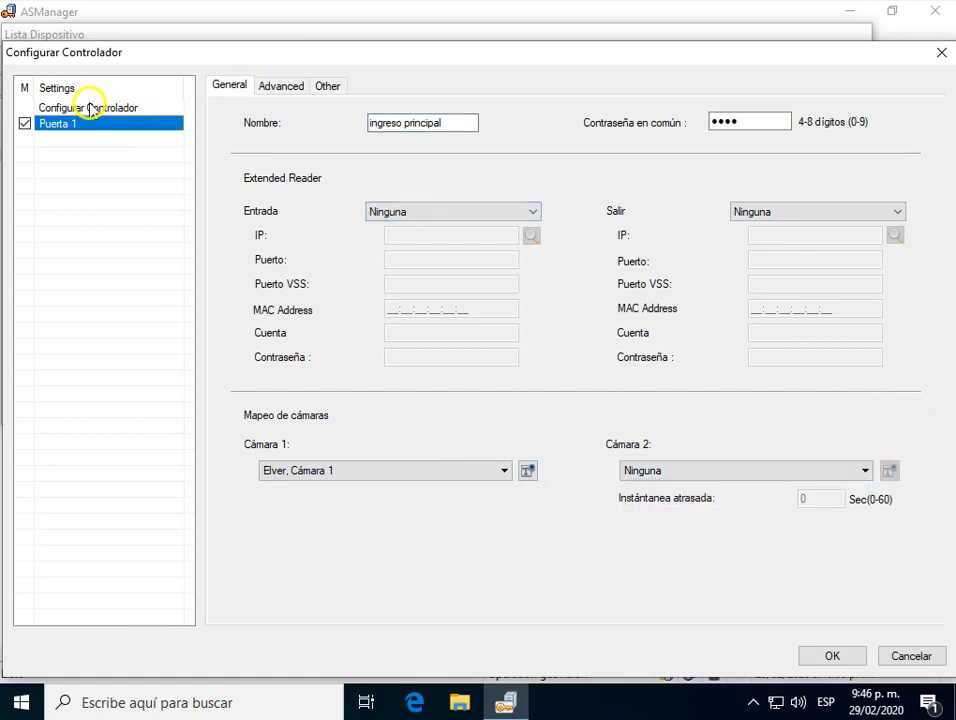
click(90, 108)
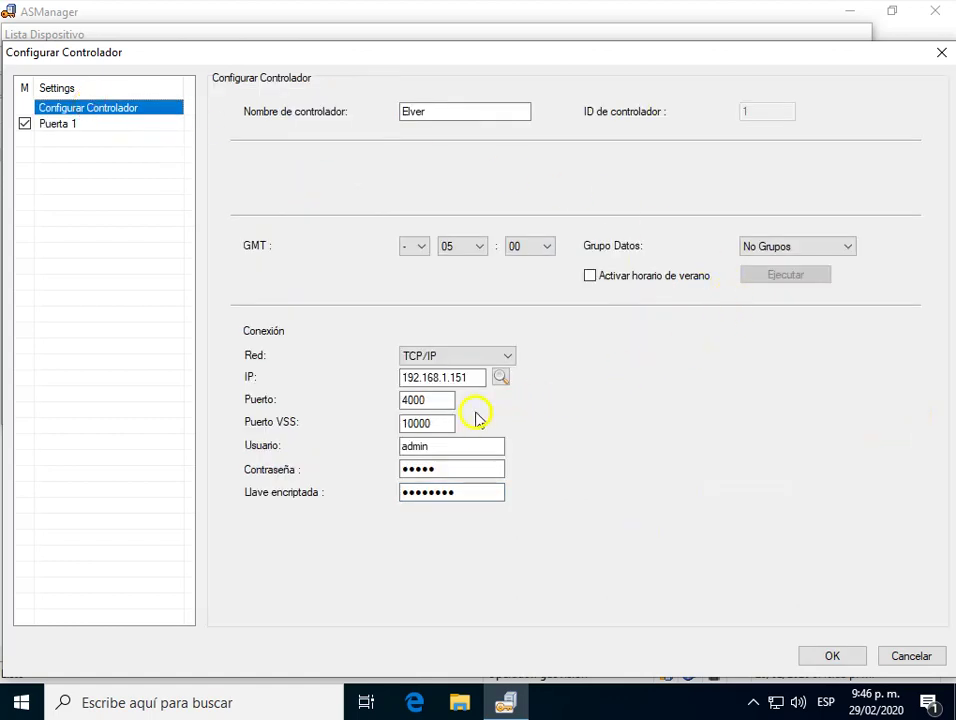
click(60, 125)
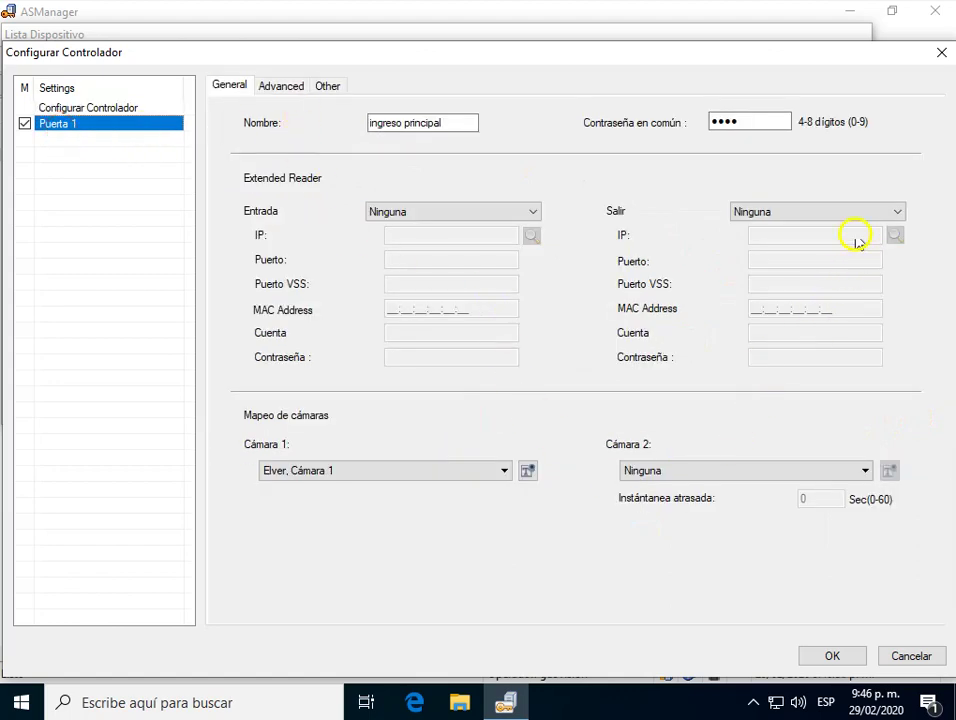
Keep entry and exit readers as Ninguna, confirm the door settings, and close the device list
click(493, 214)
click(493, 215)
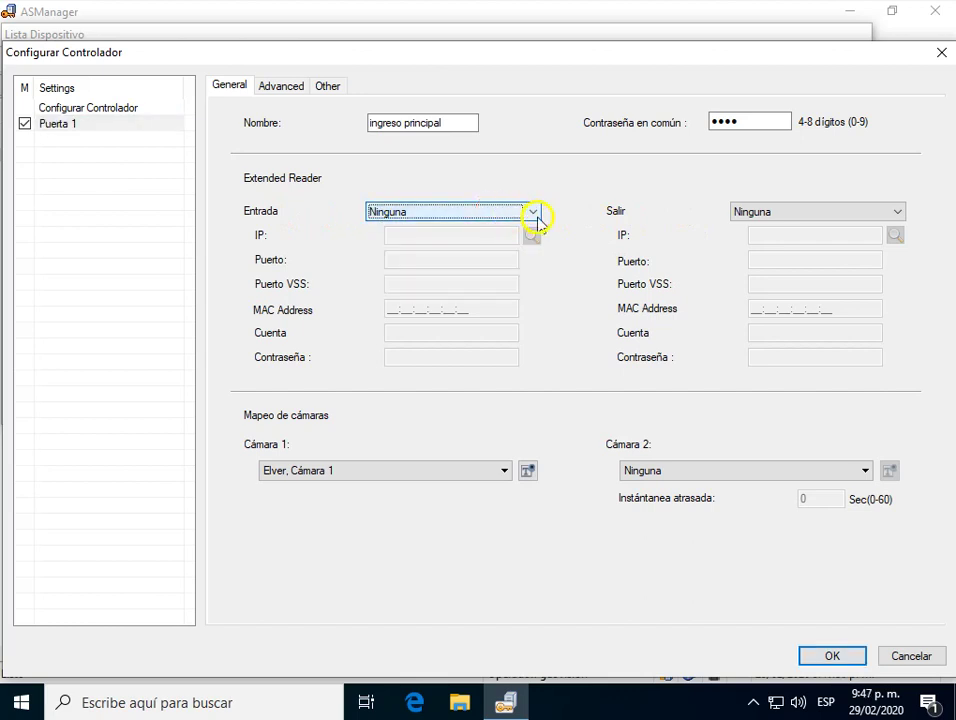
click(482, 213)
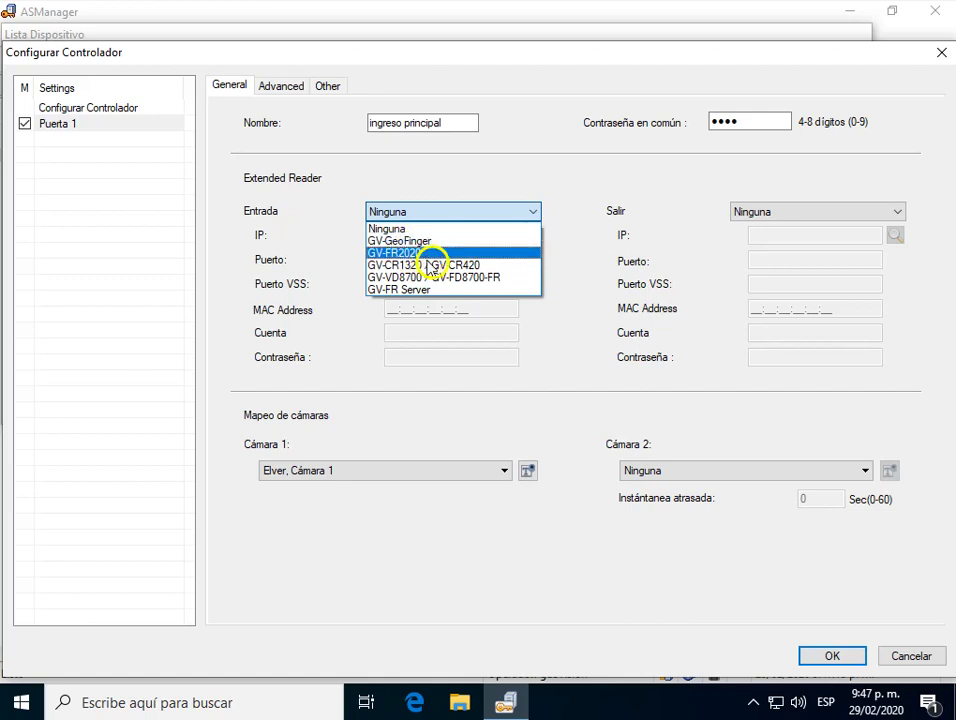
click(565, 167)
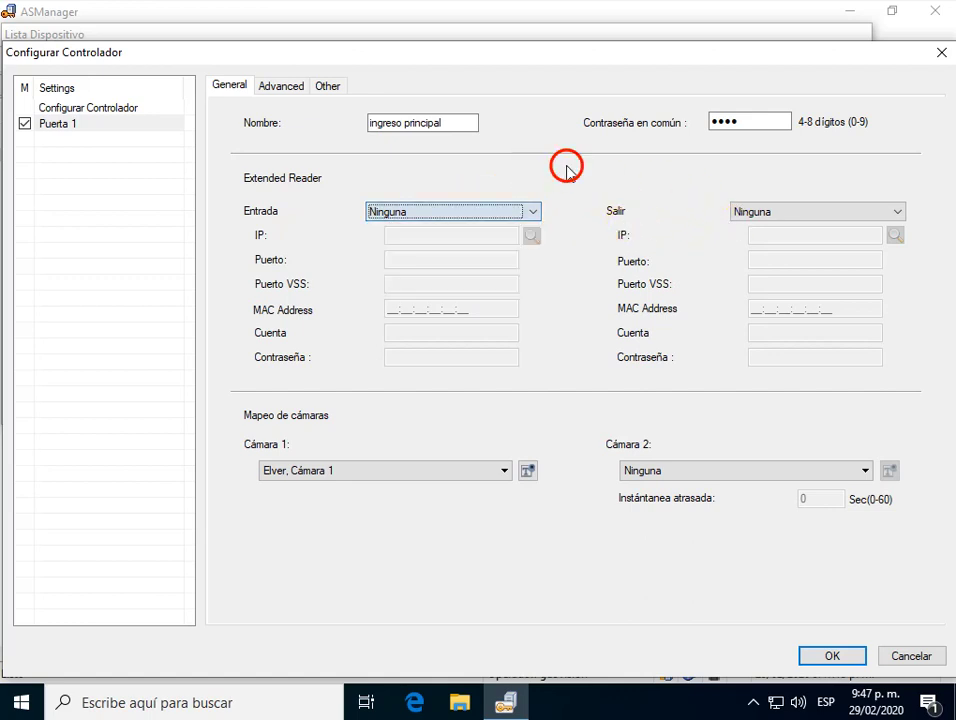
click(802, 211)
click(803, 214)
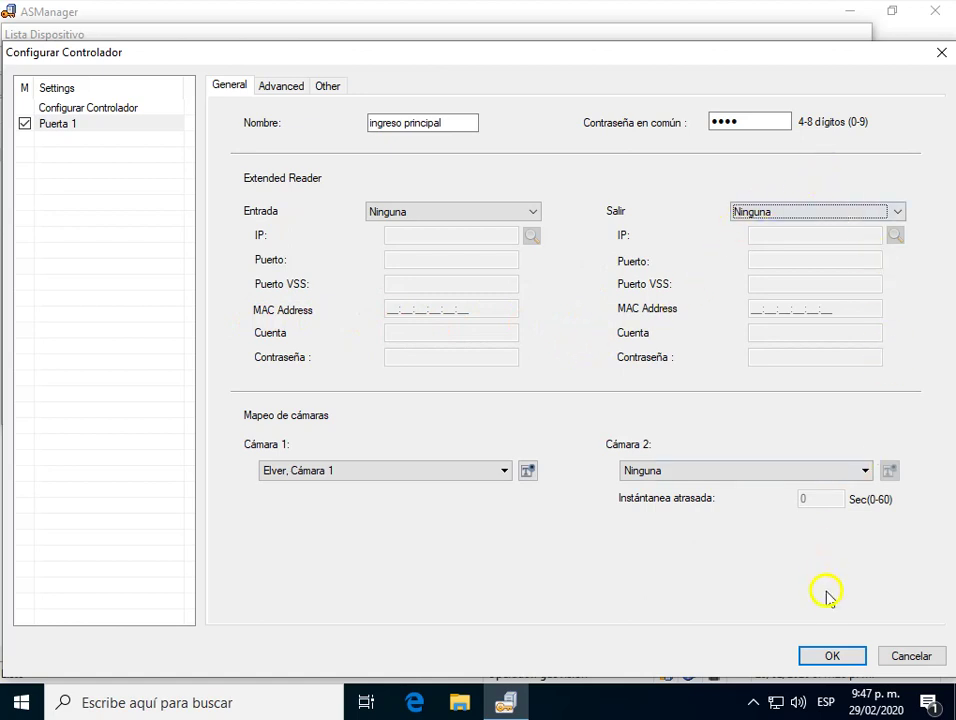
click(833, 656)
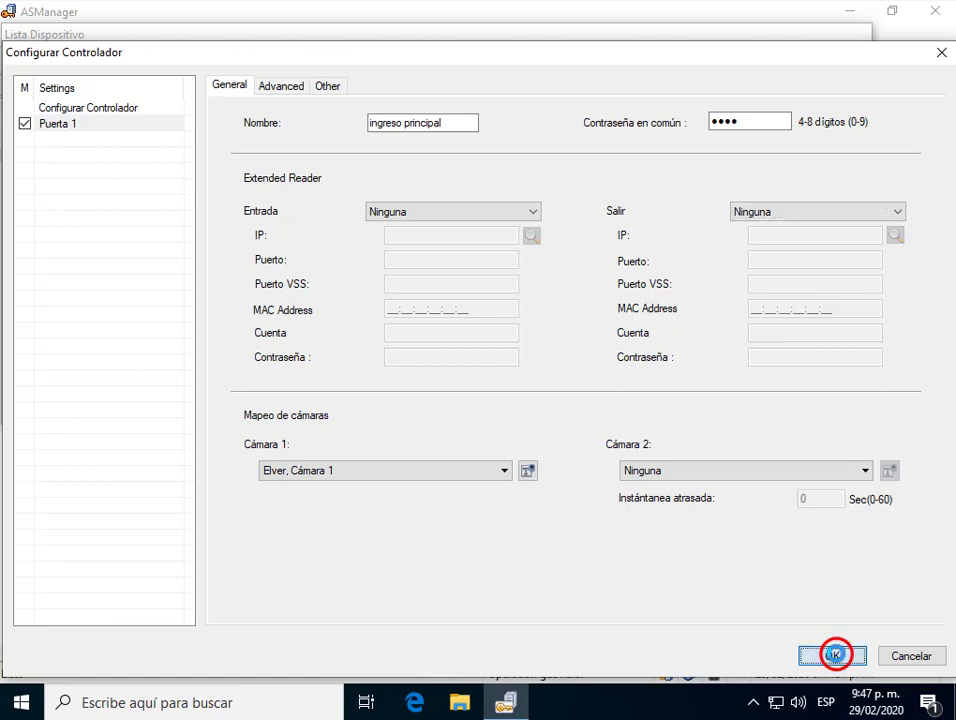
click(820, 405)
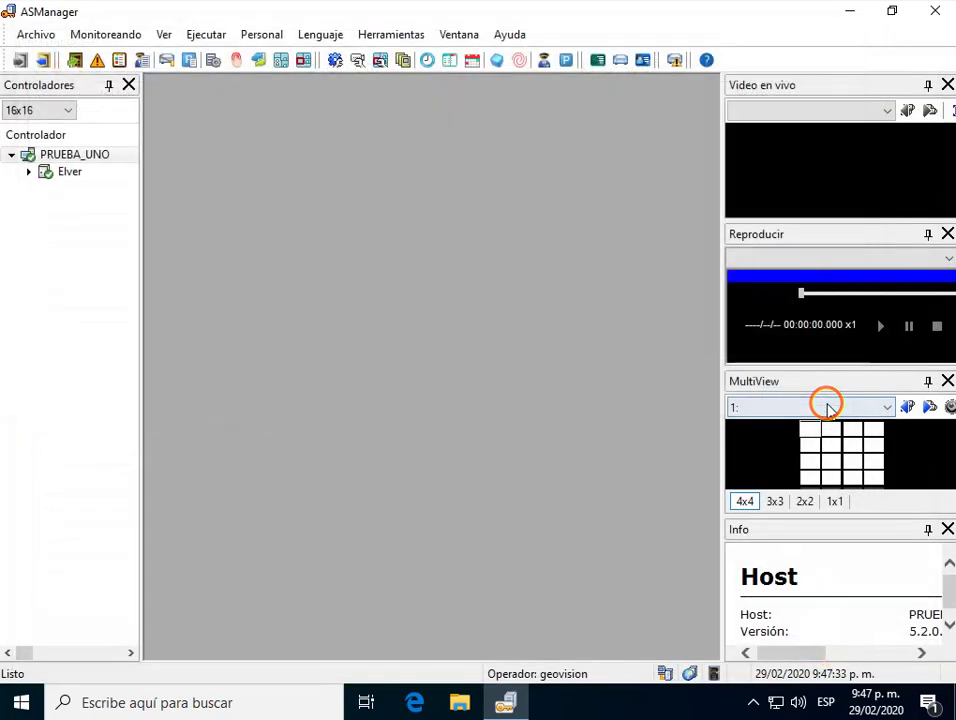
Expand Elver, widen the Controladores panel, and select '1: ingreso principal'
click(30, 171)
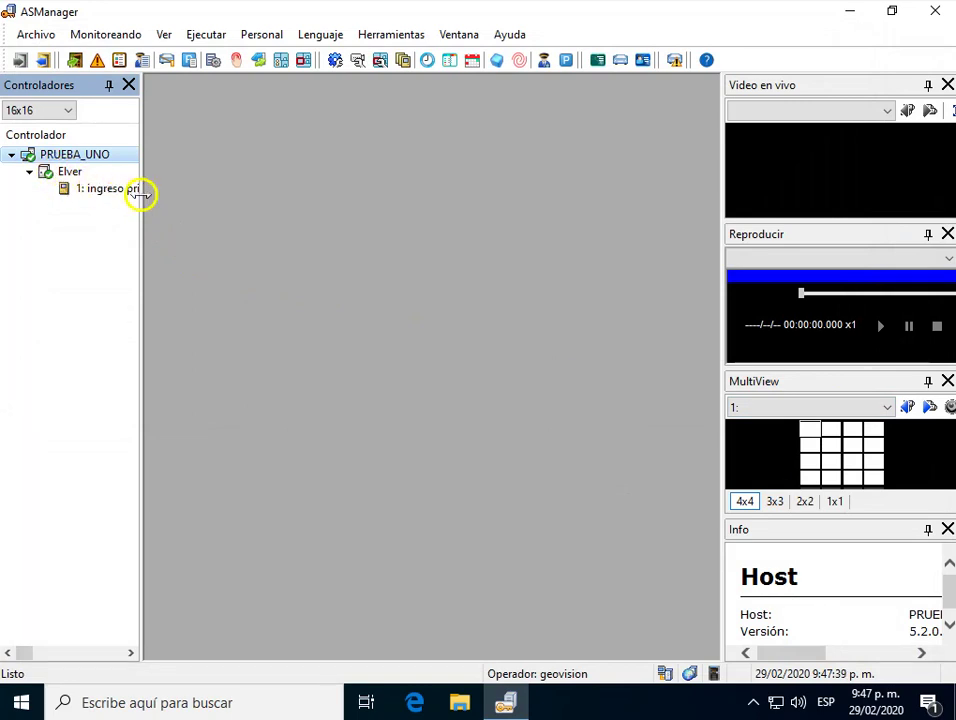
drag(140, 195, 307, 270)
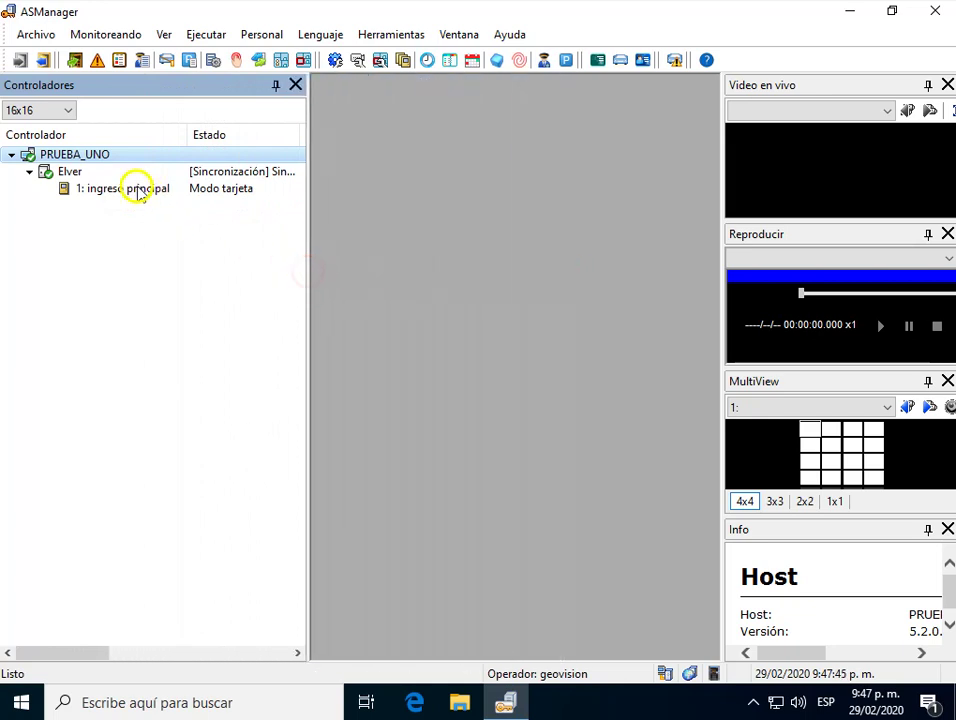
click(140, 190)
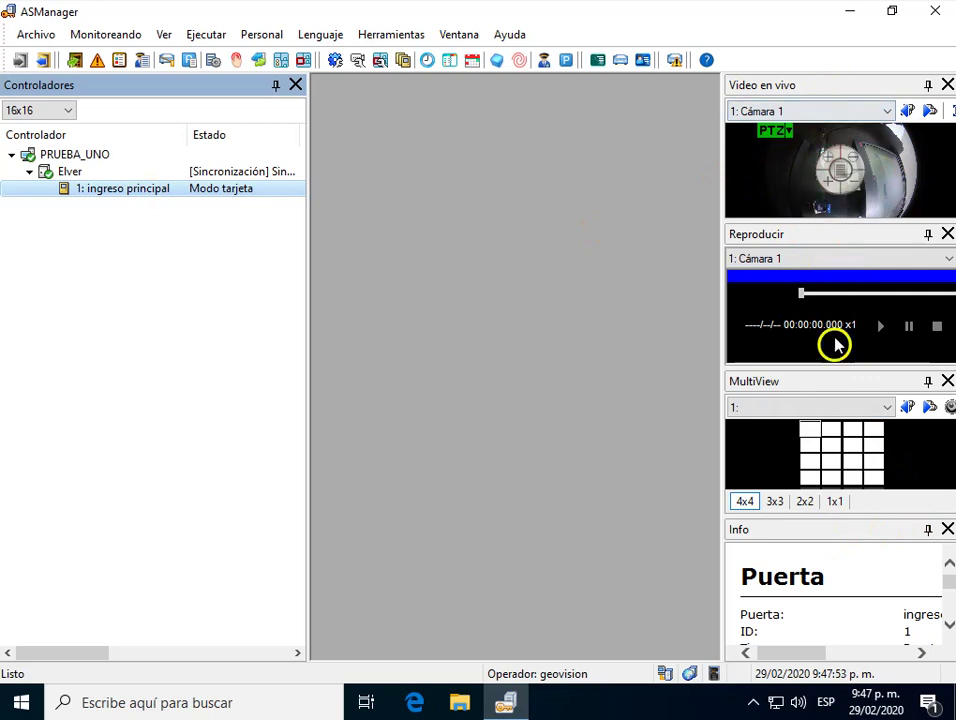
Close the MultiView panel, enlarge the Info panel, and reselect the ingreso principal door
mouse_move(860, 207)
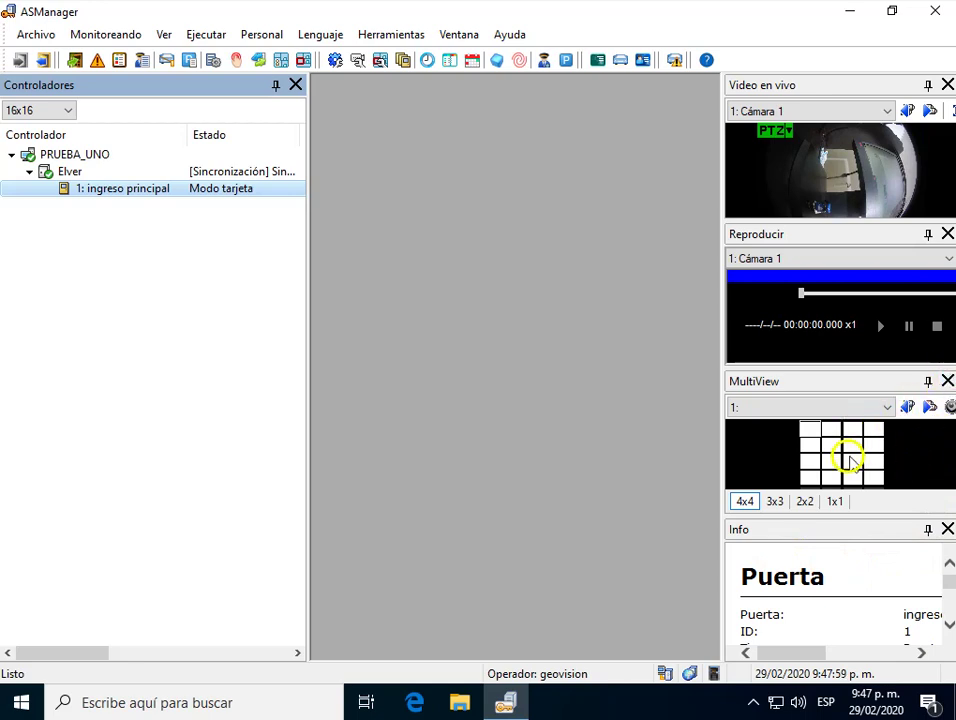
click(947, 381)
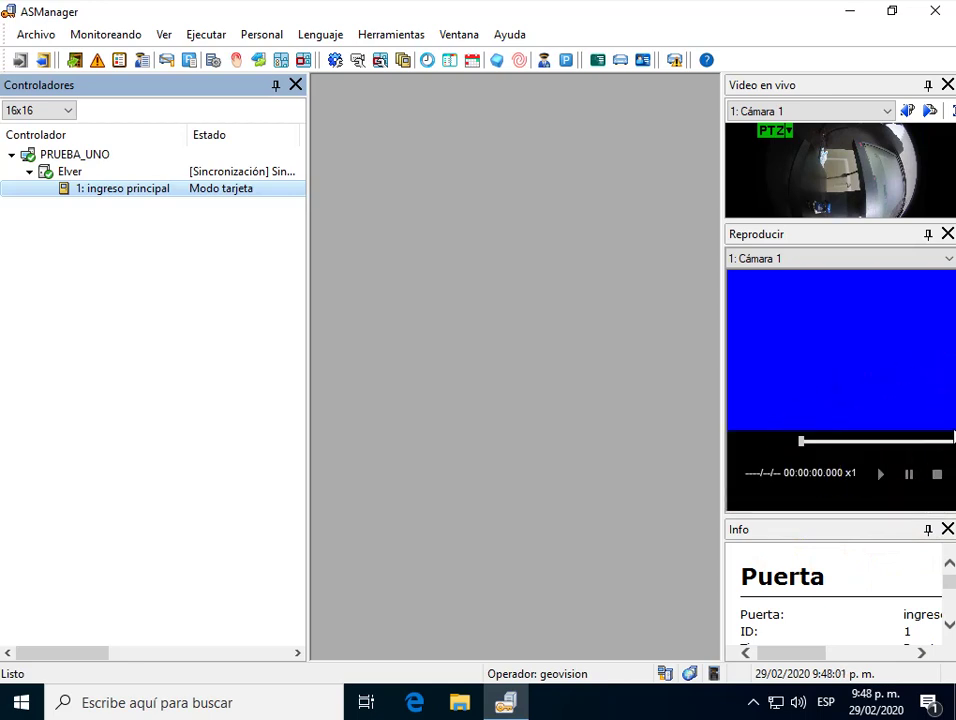
click(908, 473)
drag(842, 516, 837, 446)
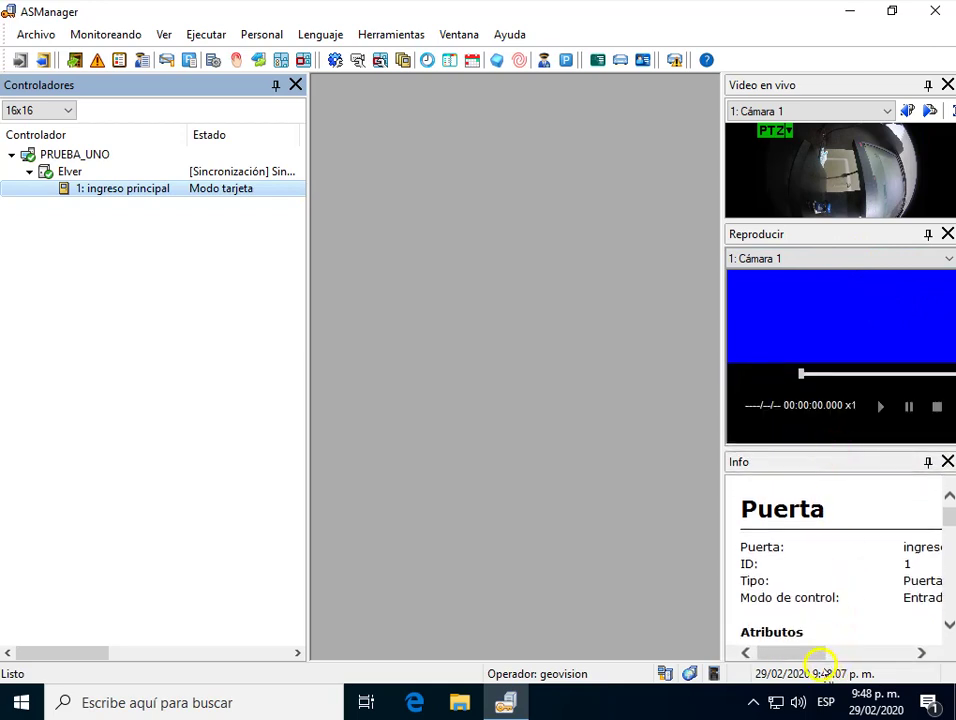
drag(811, 654, 787, 651)
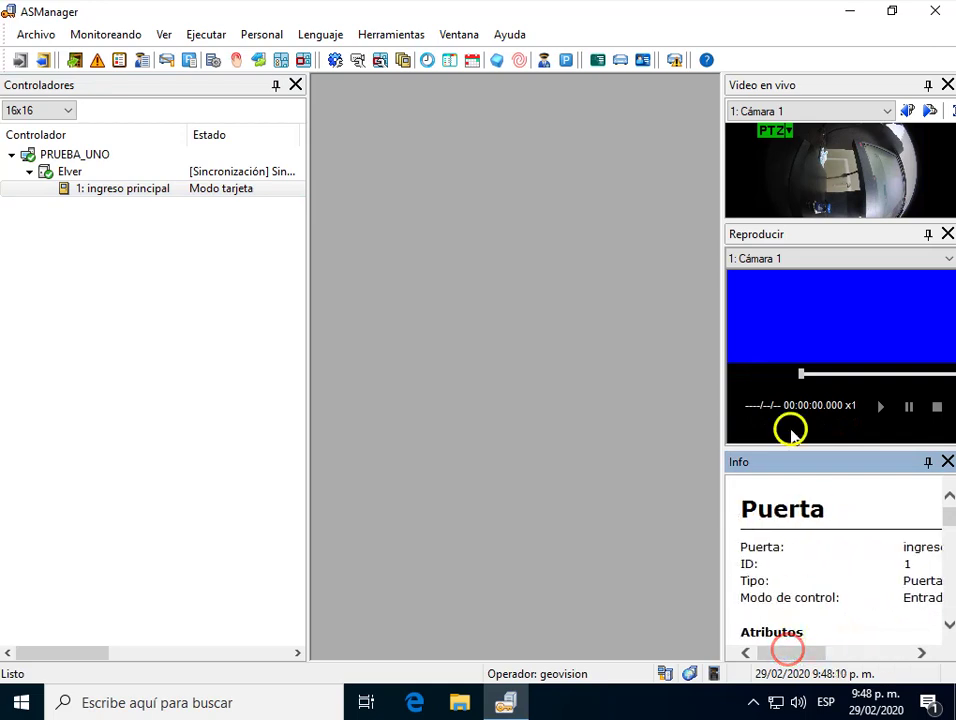
click(157, 190)
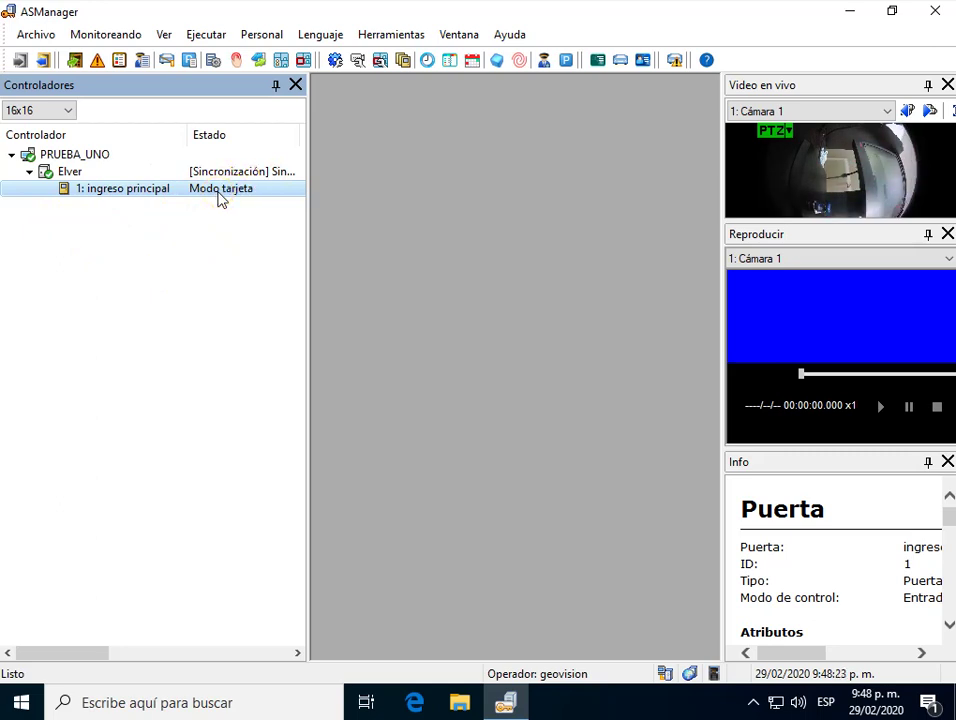
click(117, 192)
click(51, 171)
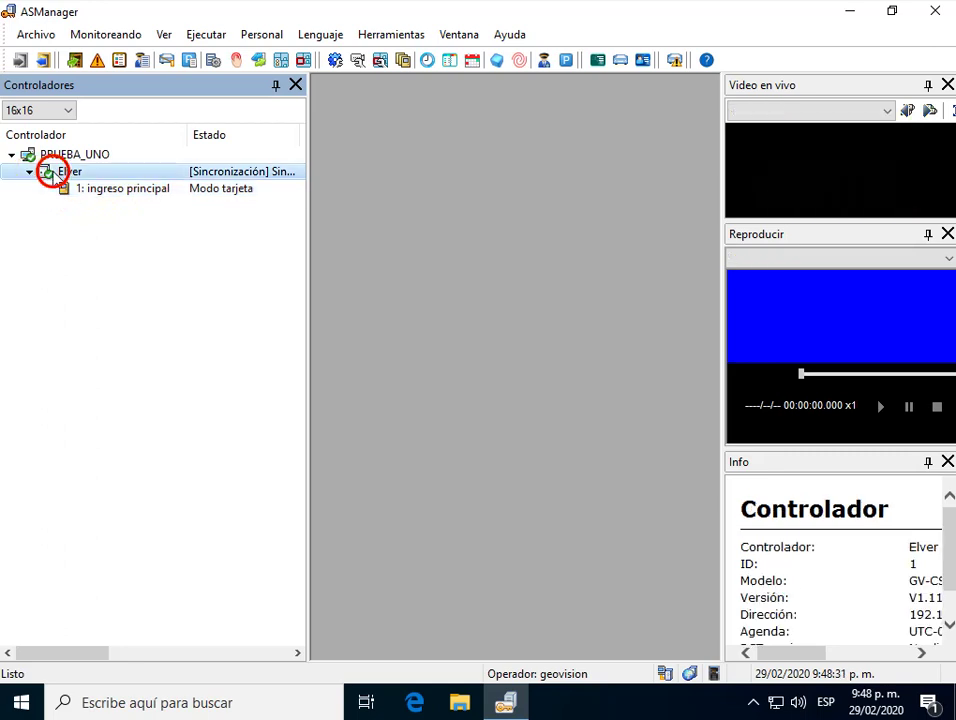
click(79, 188)
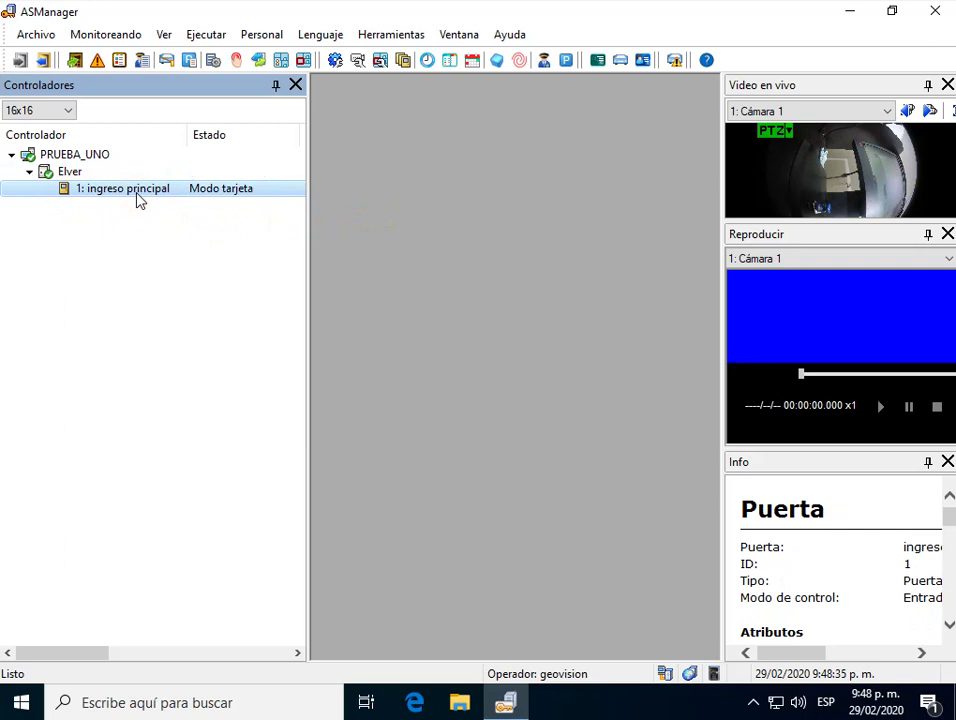
Apply Forzar bloqueo to ingreso principal, then Desactivar operación bloqueo puerta to return to Modo tarjeta
right_click(139, 200)
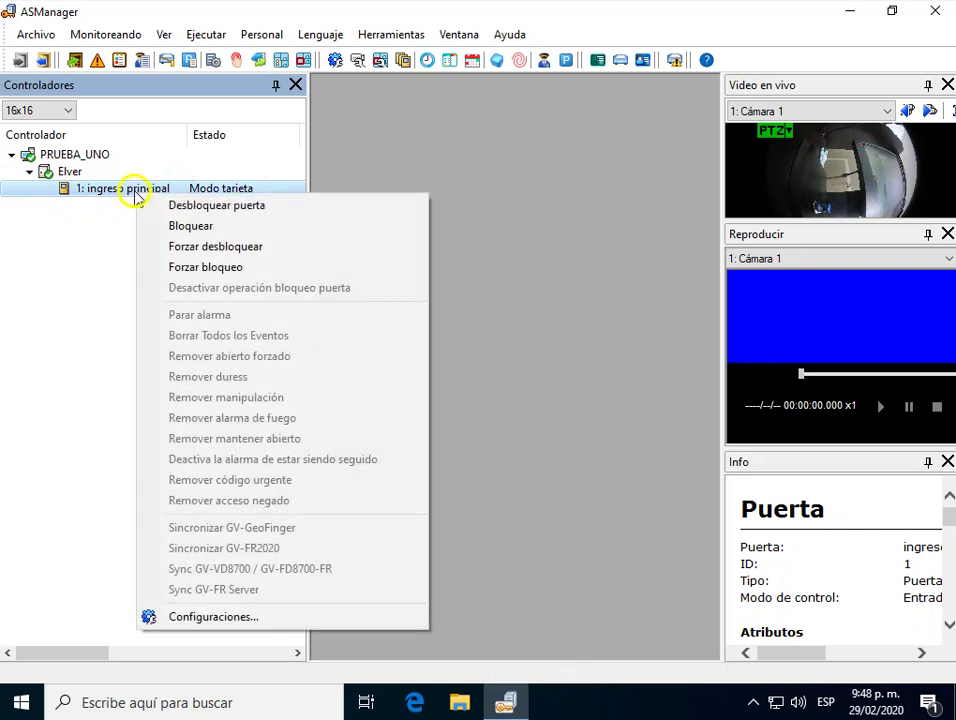
click(133, 195)
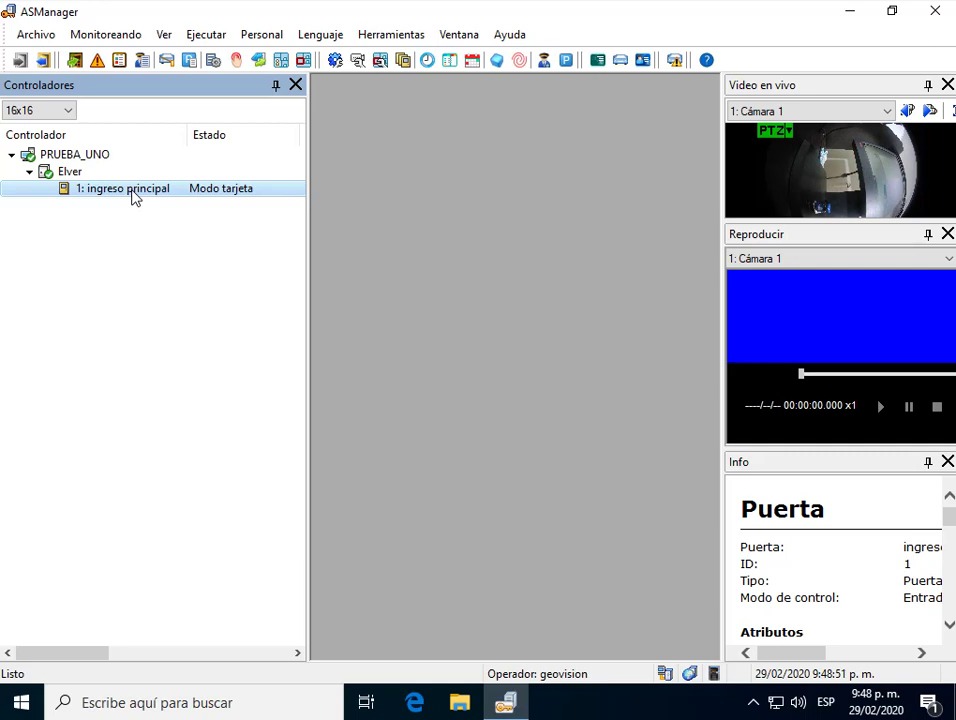
right_click(134, 196)
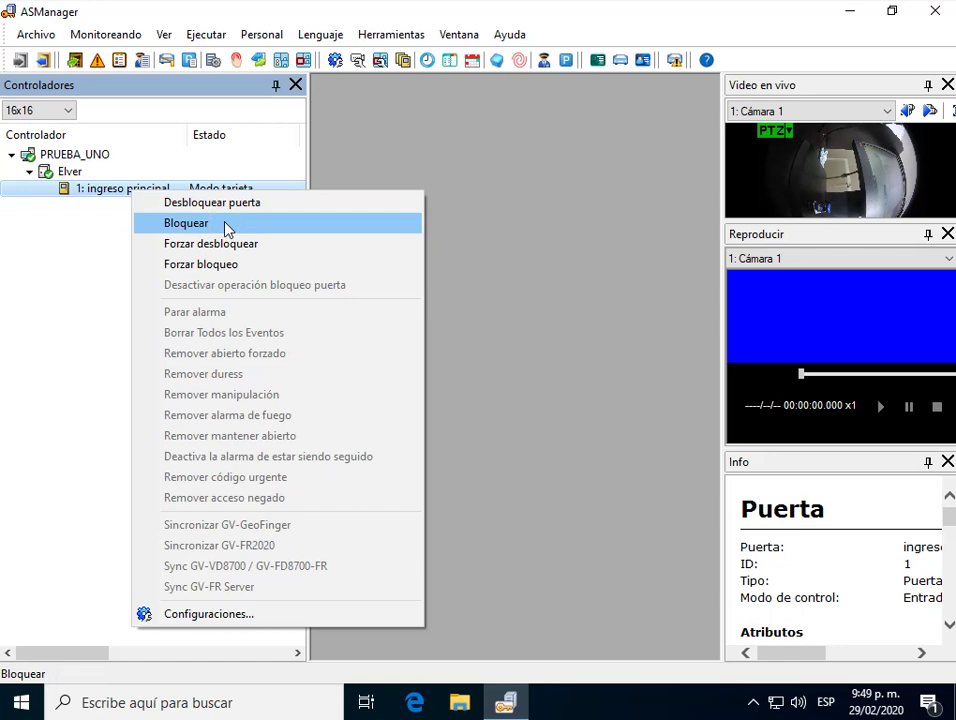
click(199, 271)
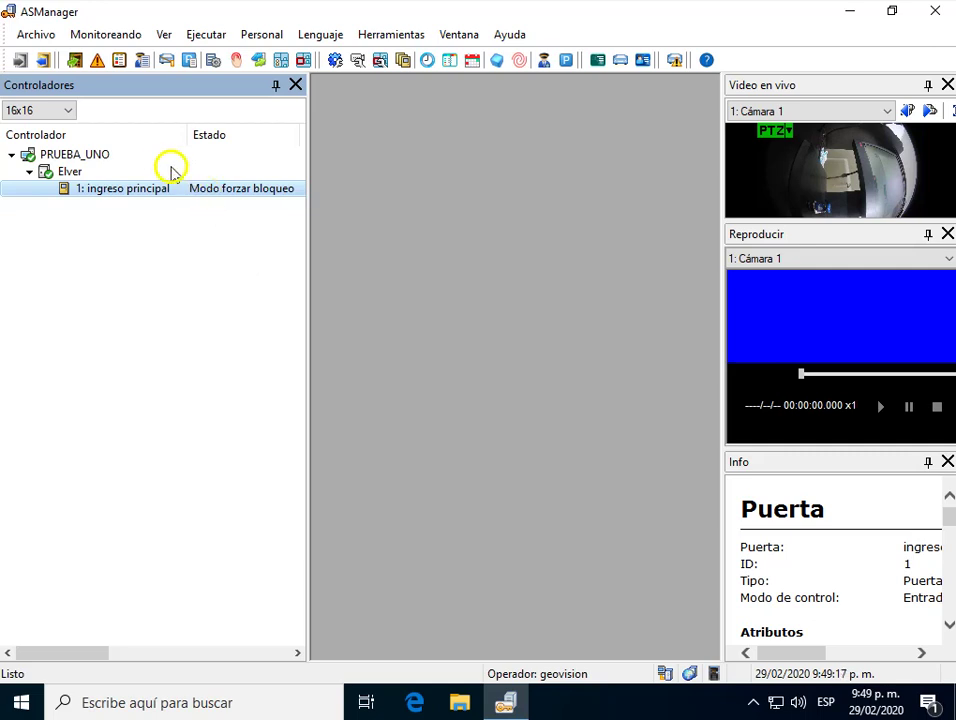
right_click(166, 198)
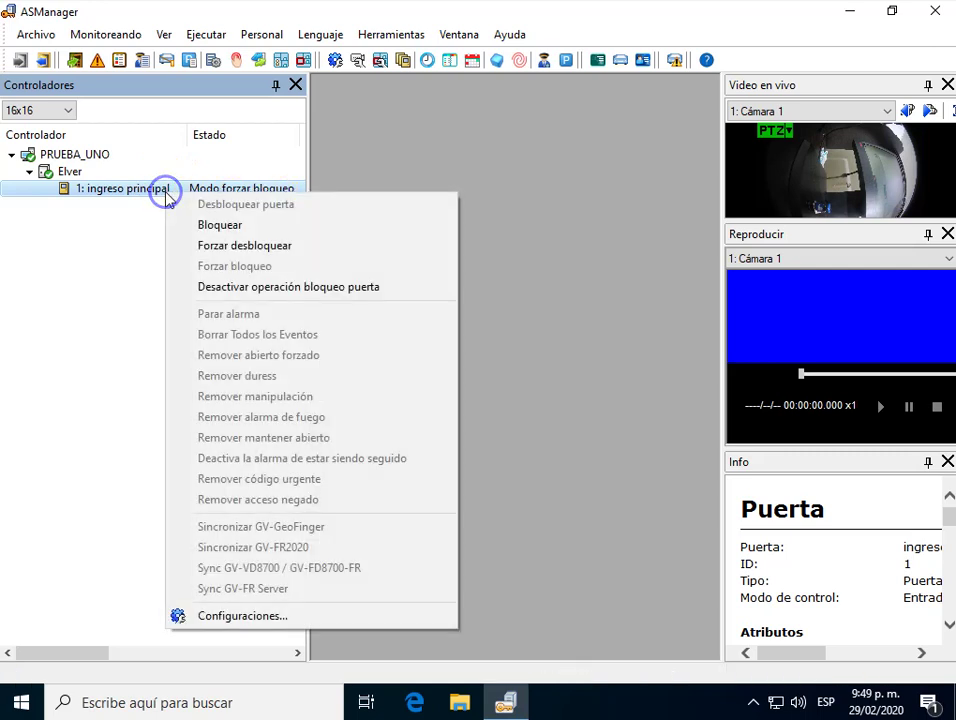
click(299, 290)
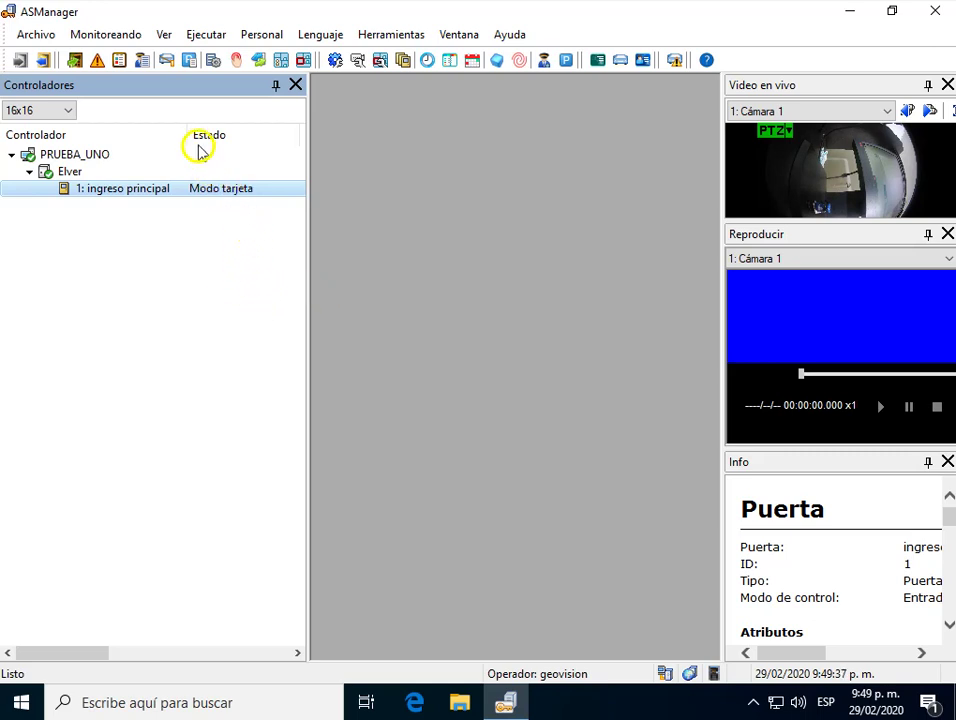
Close the door info, playback, live video and controllers panes
click(165, 34)
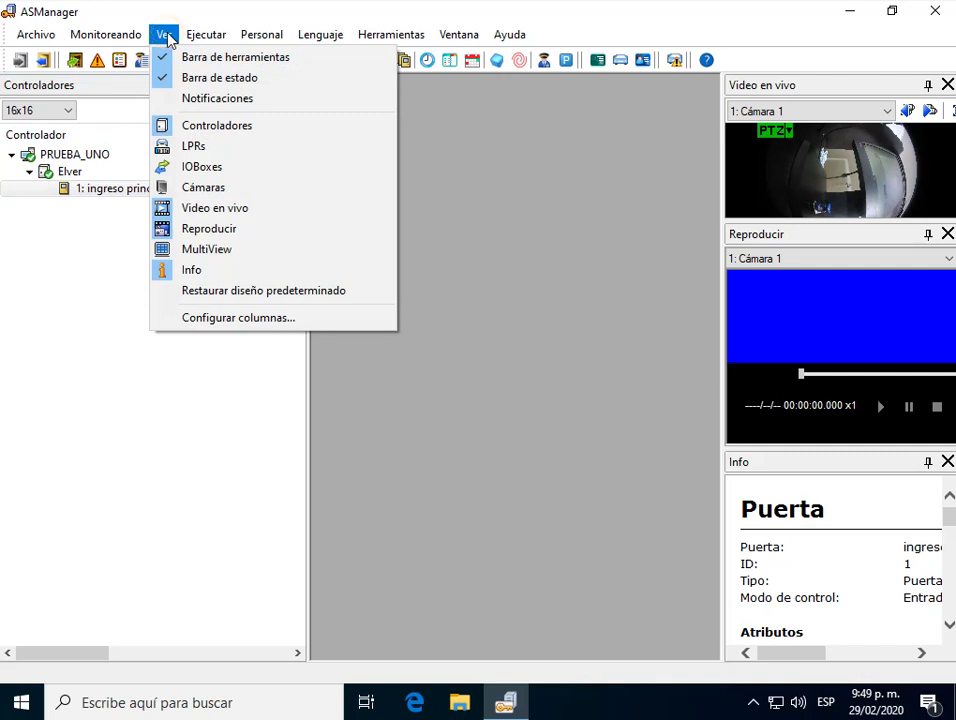
click(573, 247)
click(946, 462)
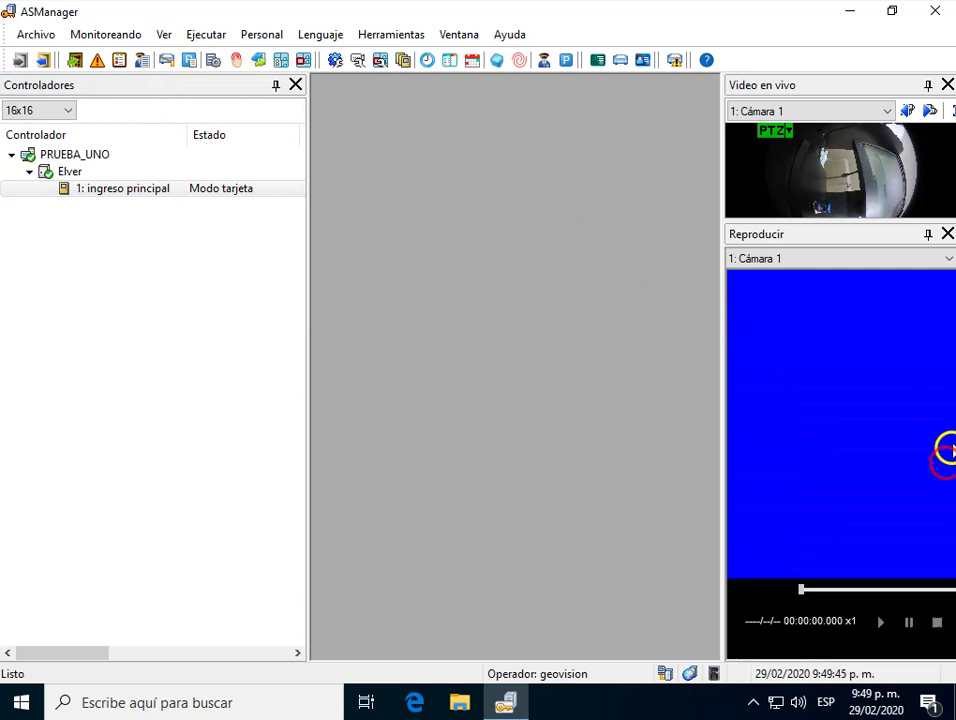
click(947, 233)
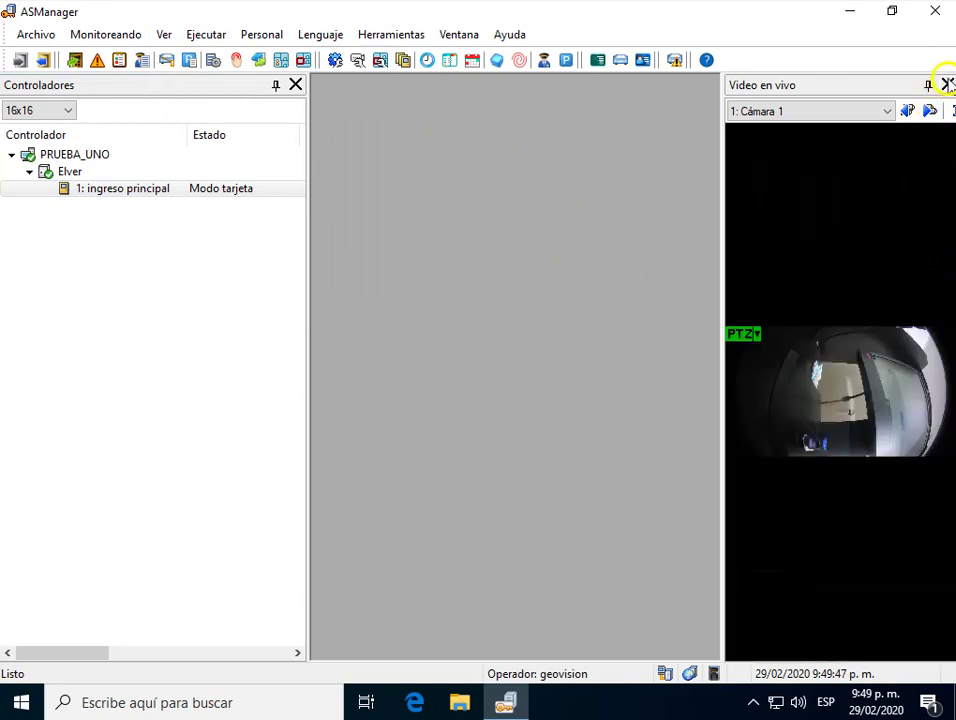
click(947, 85)
click(295, 85)
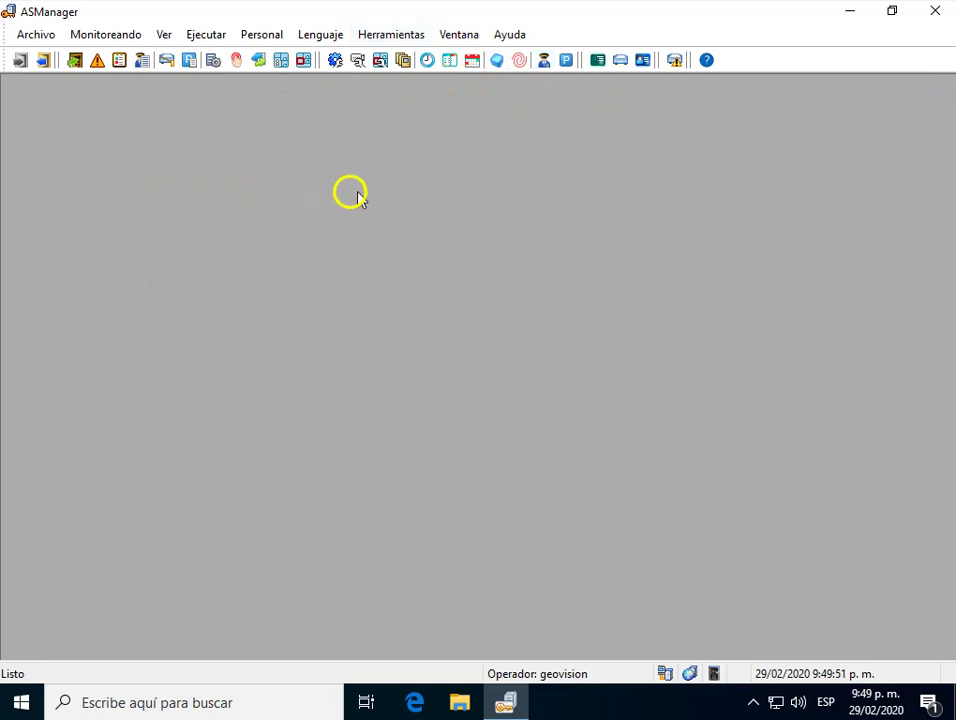
Bring back the controllers, live video, door info and playback panes from the Ver list
click(161, 36)
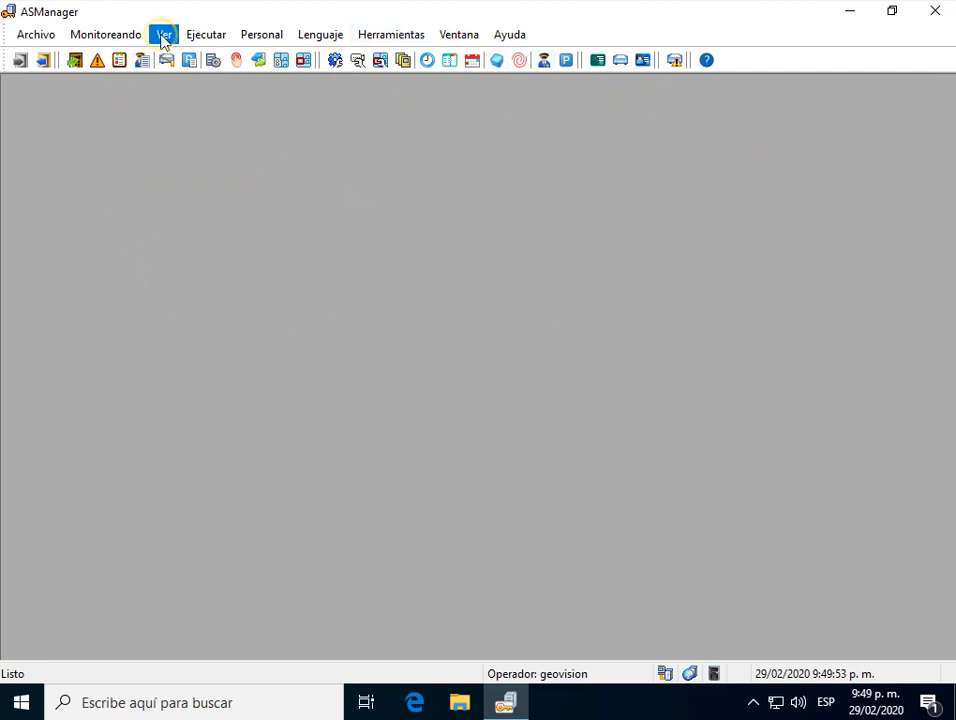
click(161, 36)
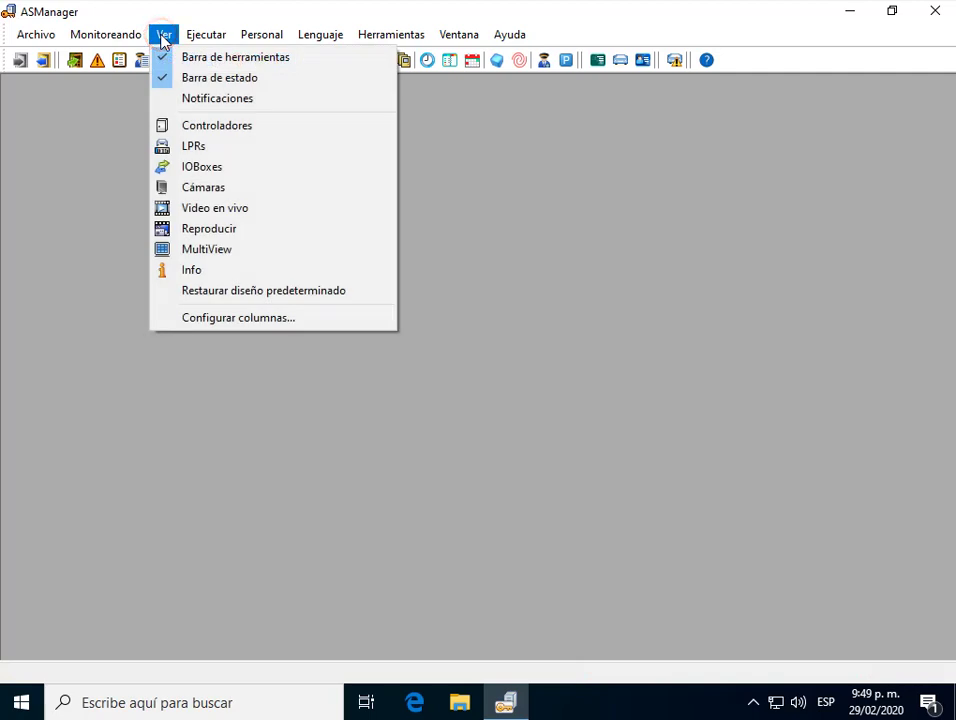
click(189, 124)
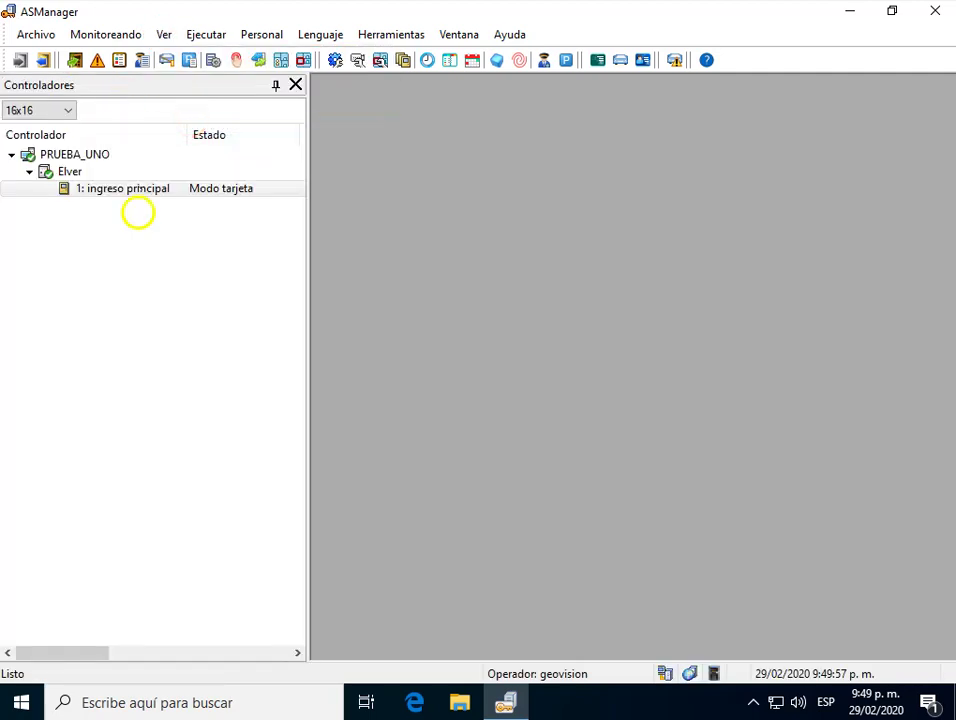
click(162, 32)
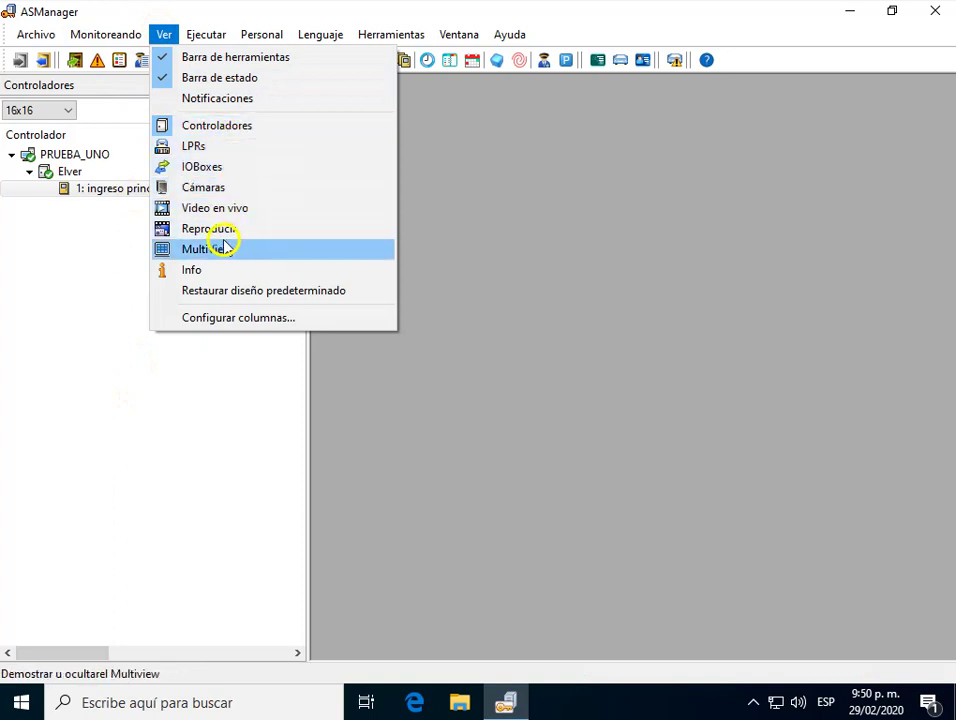
click(218, 209)
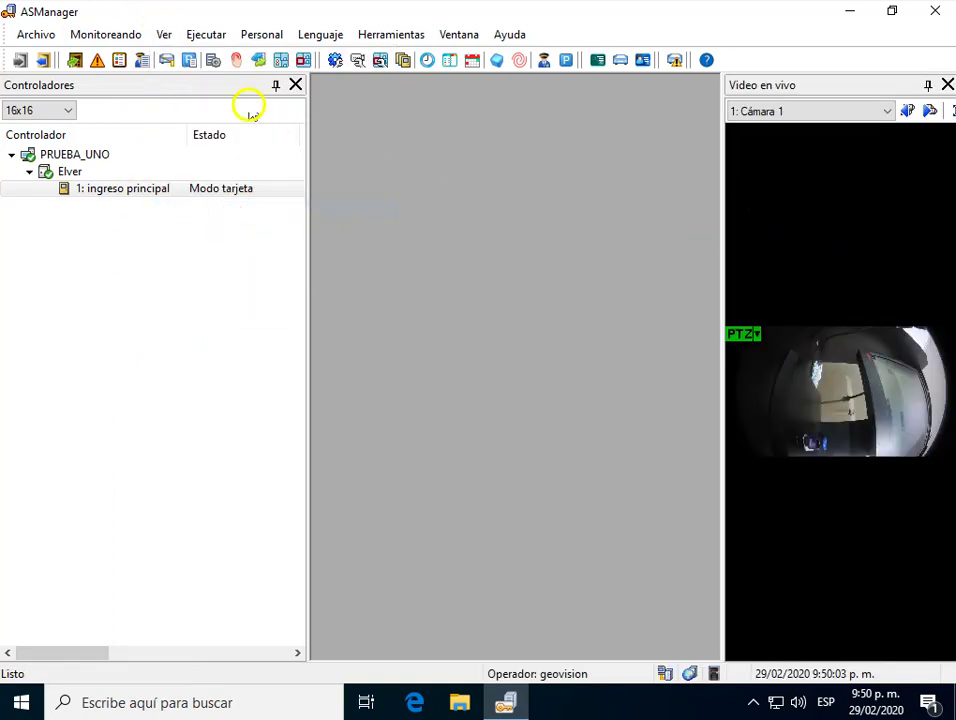
click(160, 34)
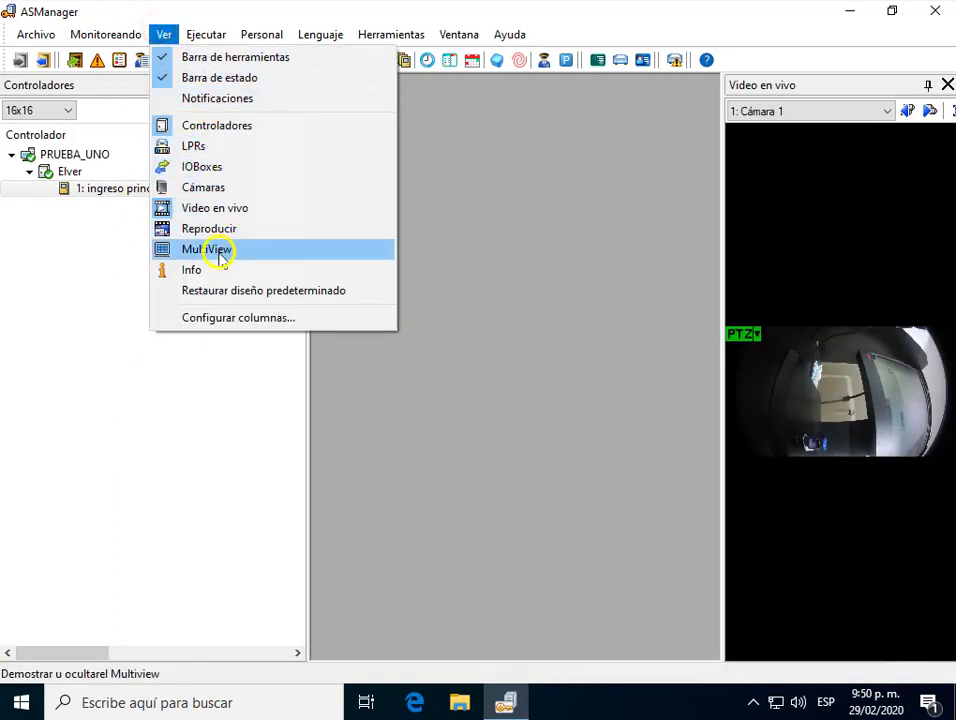
click(201, 272)
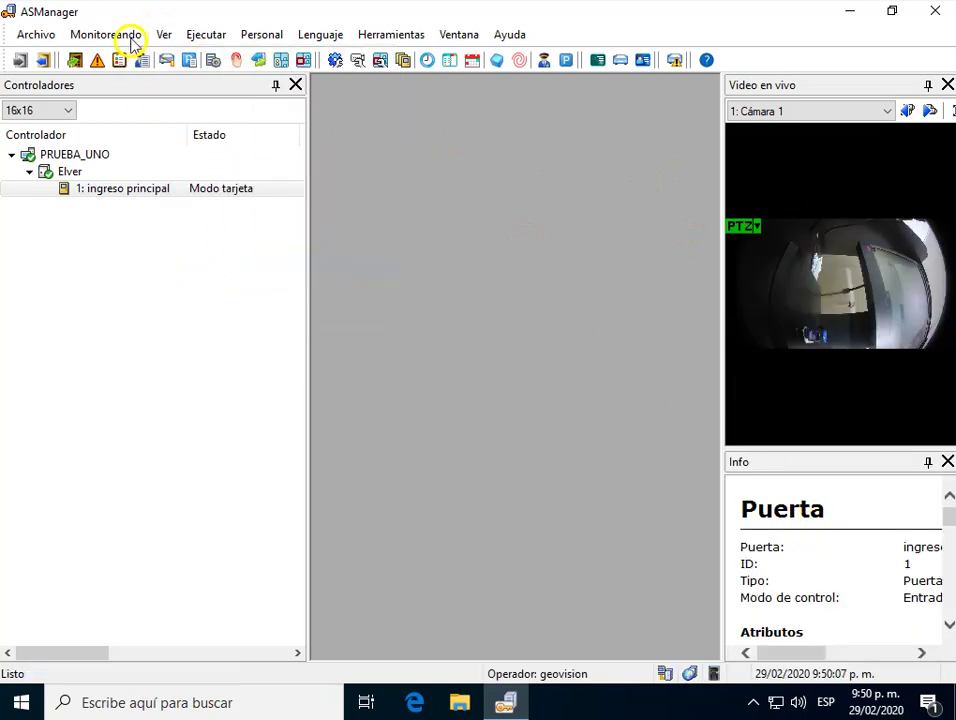
click(160, 35)
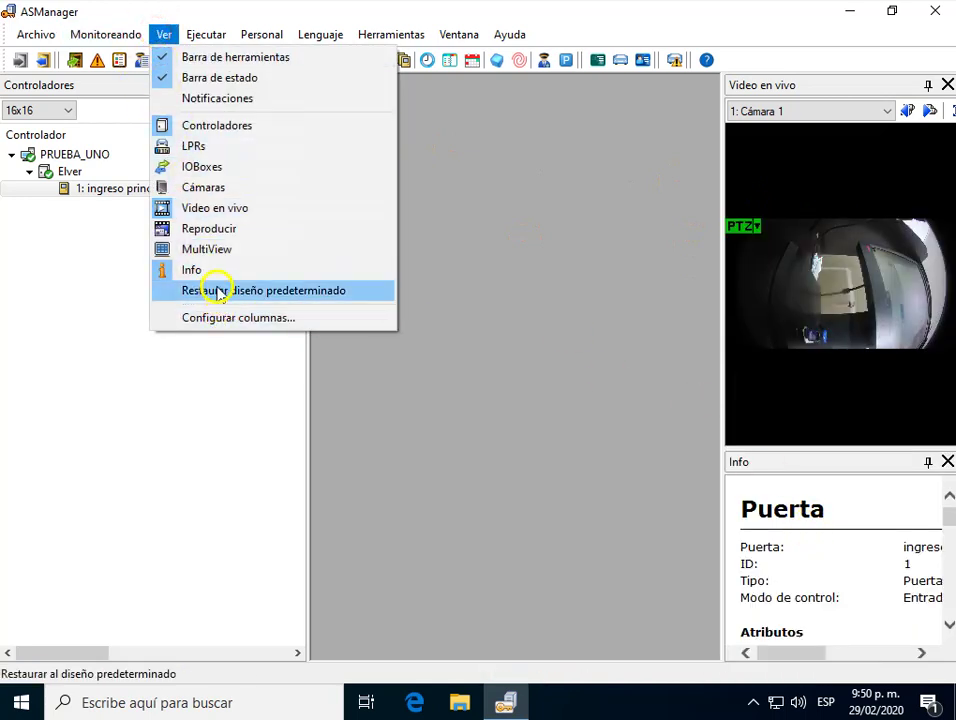
click(207, 230)
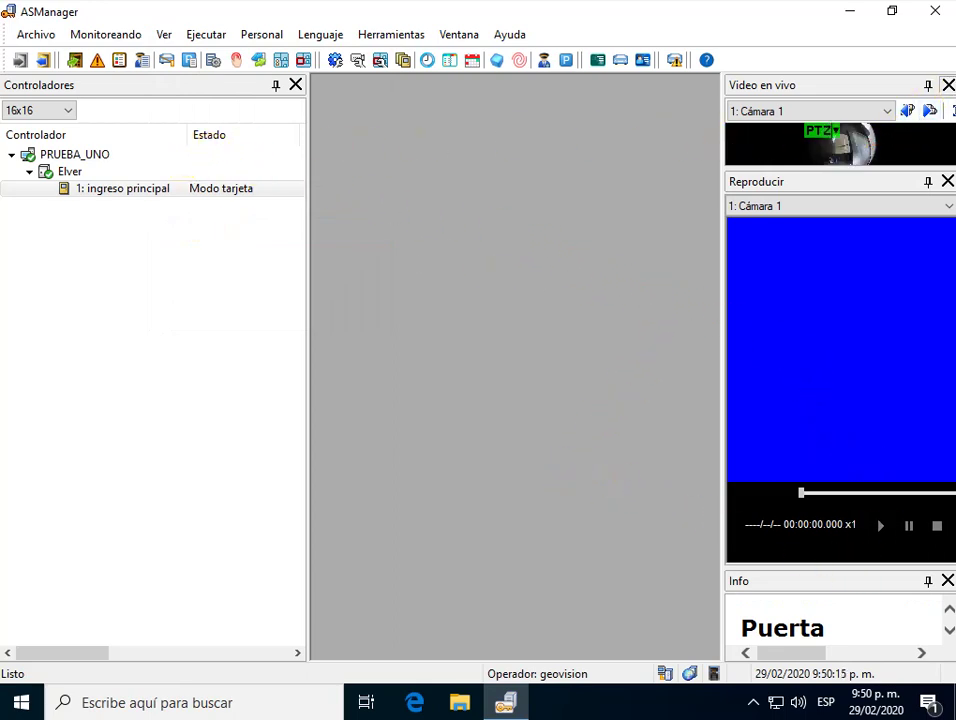
Close the live video, playback and info panels, then choose Ver > Restaurar diseño predeterminado
click(948, 85)
click(947, 86)
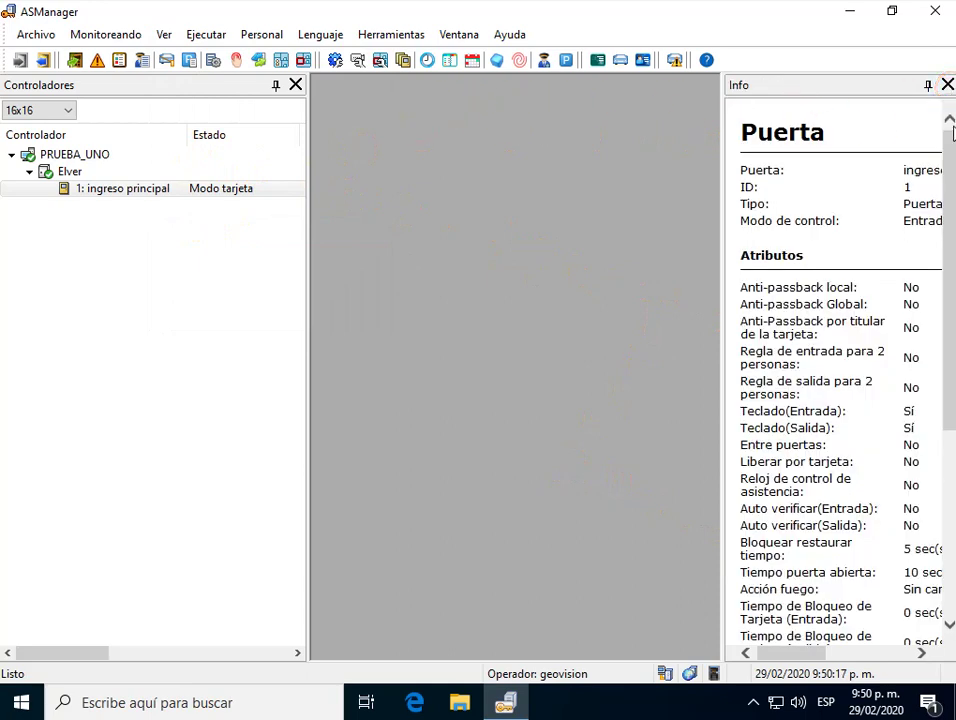
click(948, 85)
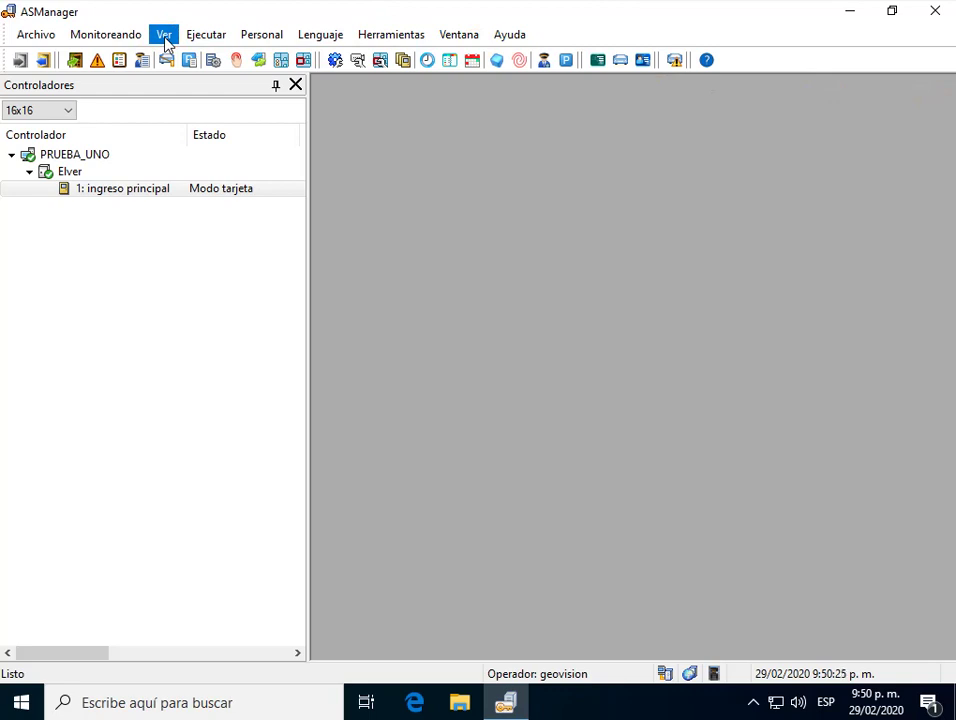
click(165, 36)
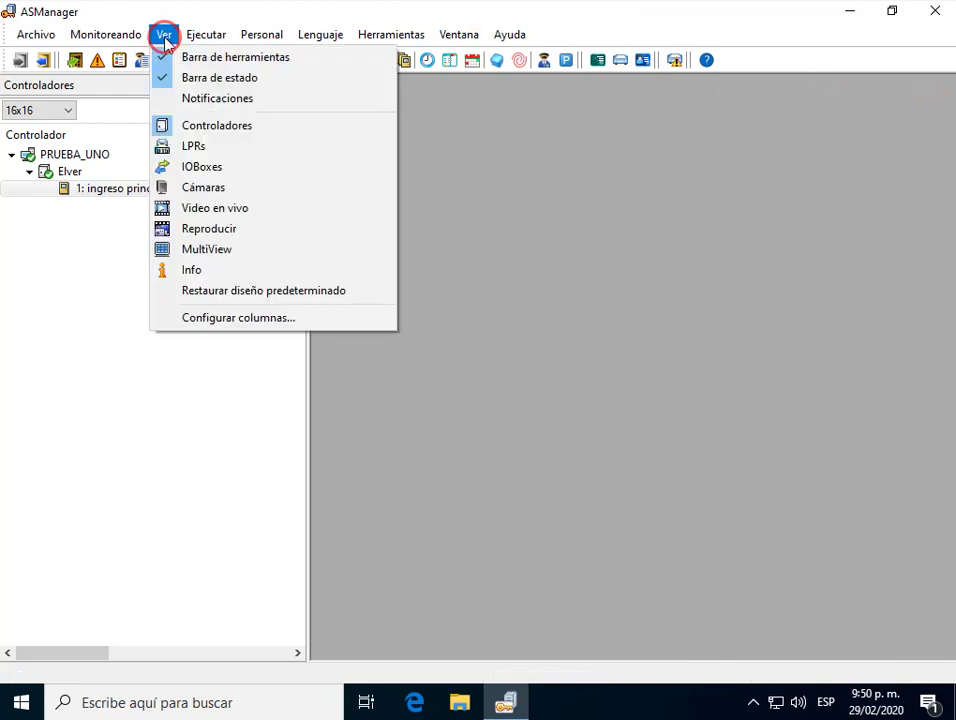
click(254, 292)
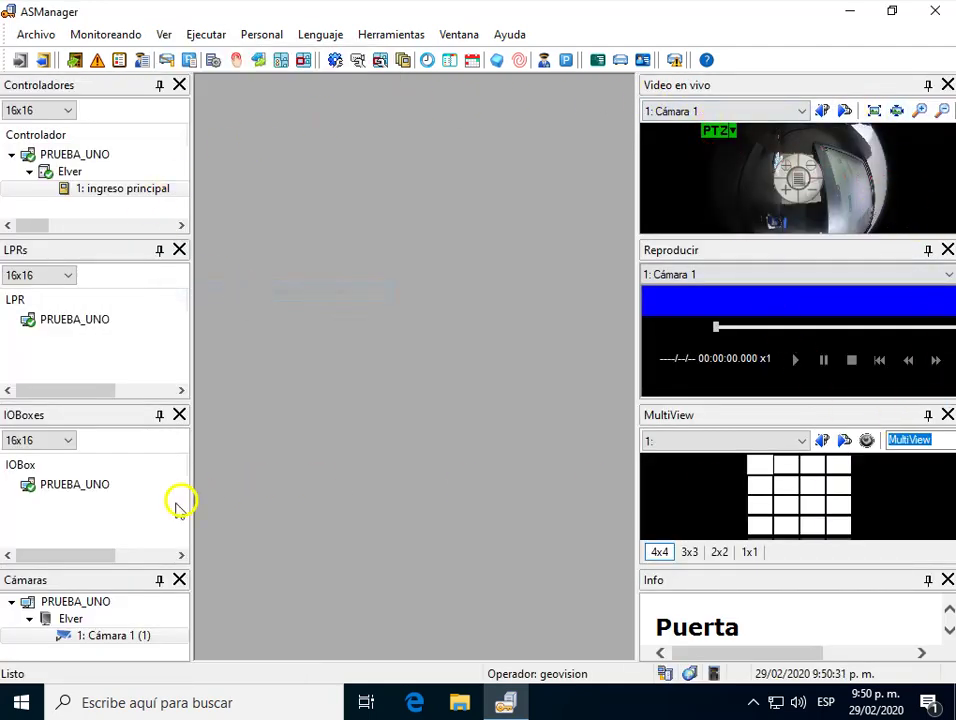
Close the Cámaras, IOBoxes, LPRs and MultiView panels and drag the right splitter to widen the centre
click(179, 580)
click(179, 414)
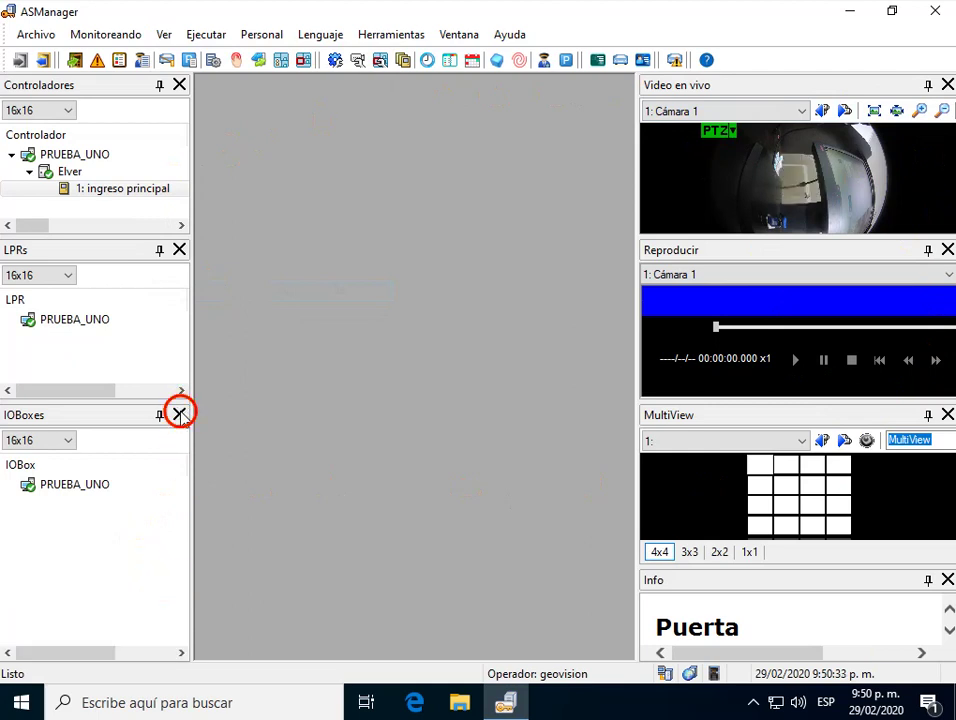
click(178, 250)
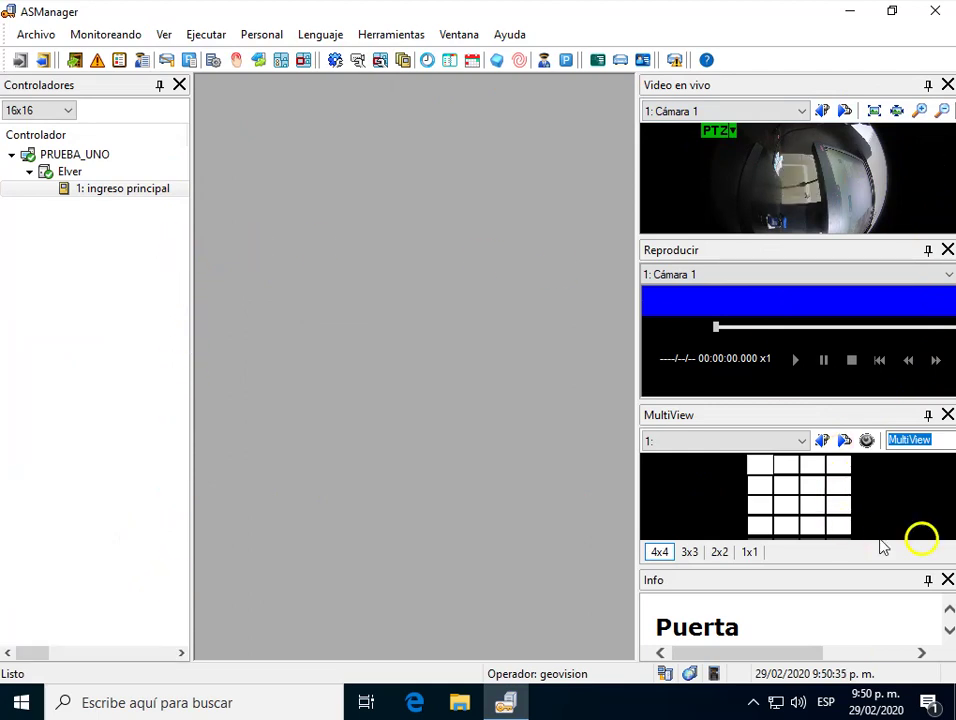
click(947, 414)
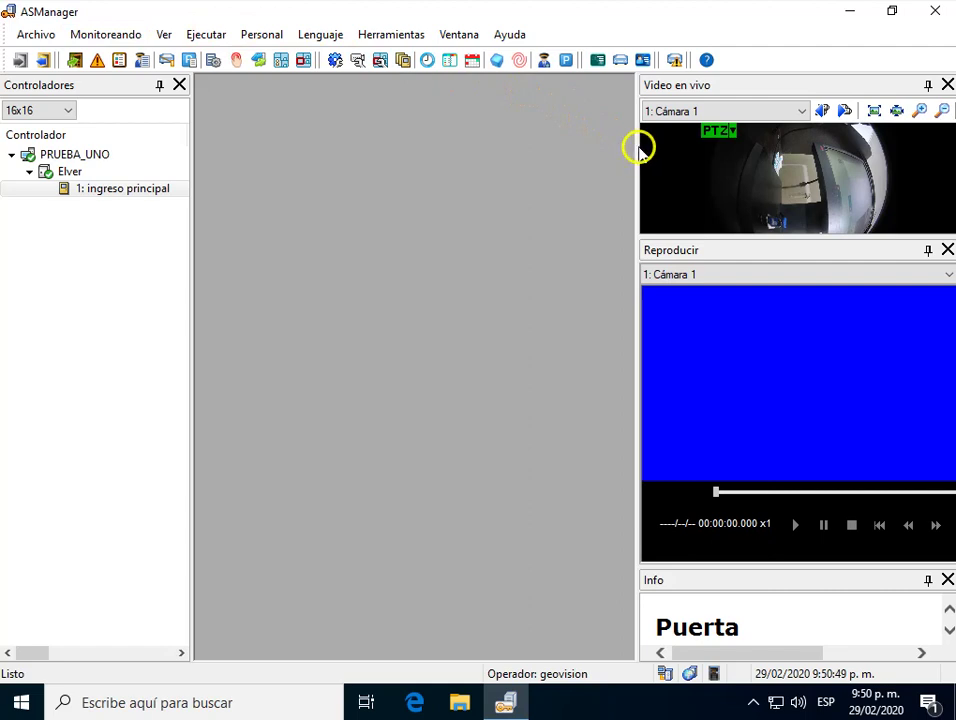
drag(637, 147, 747, 154)
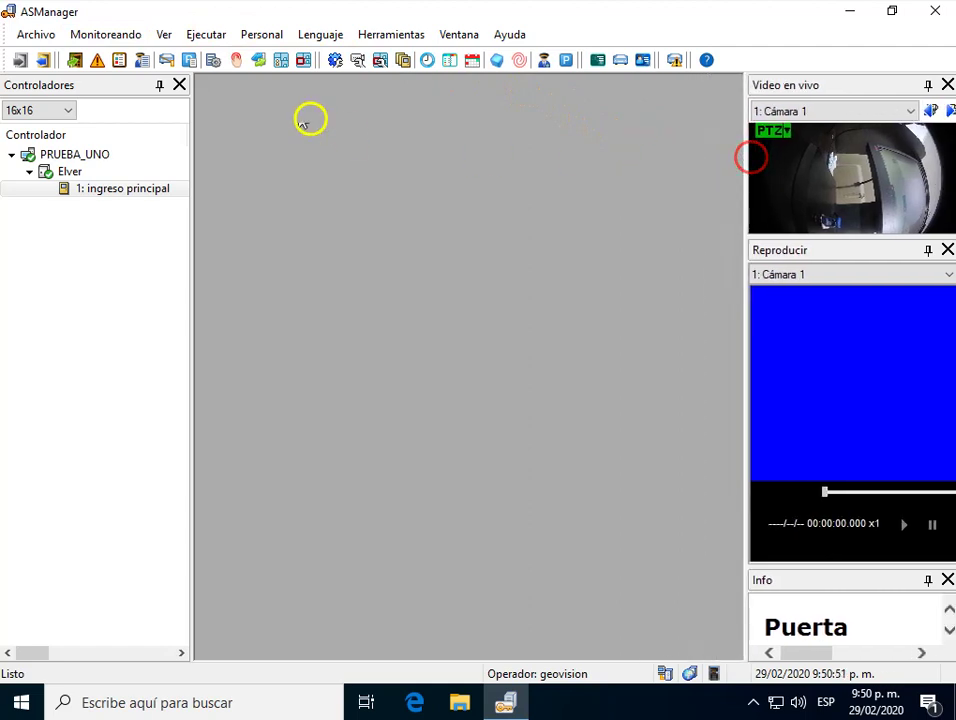
Open the Monitorear último acceso monitor maximized, plus the Monitorear último evento monitor
click(80, 32)
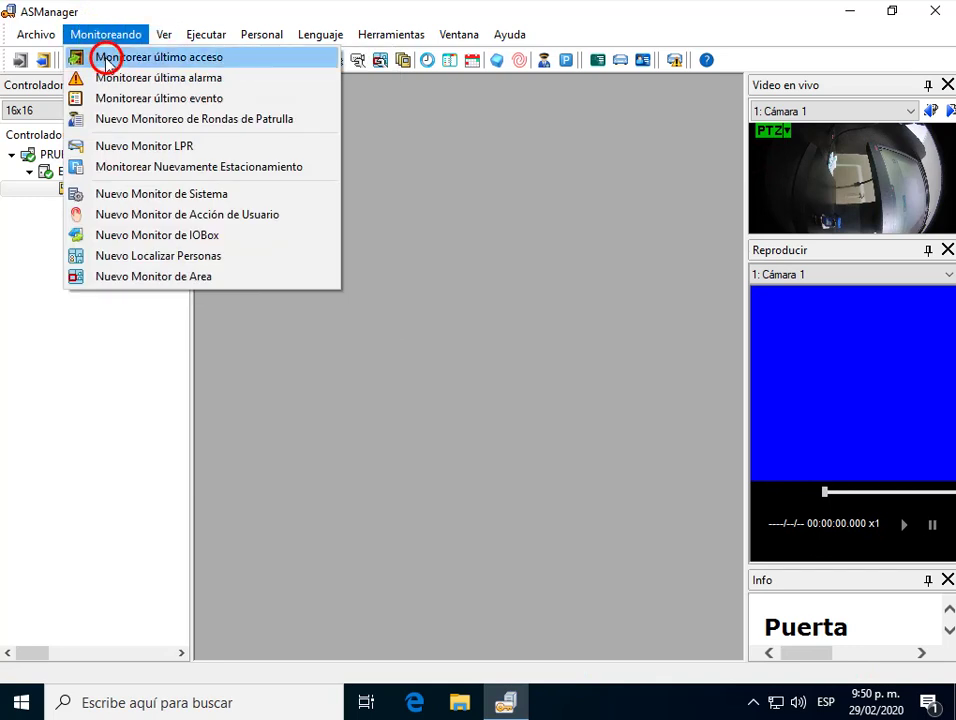
click(105, 57)
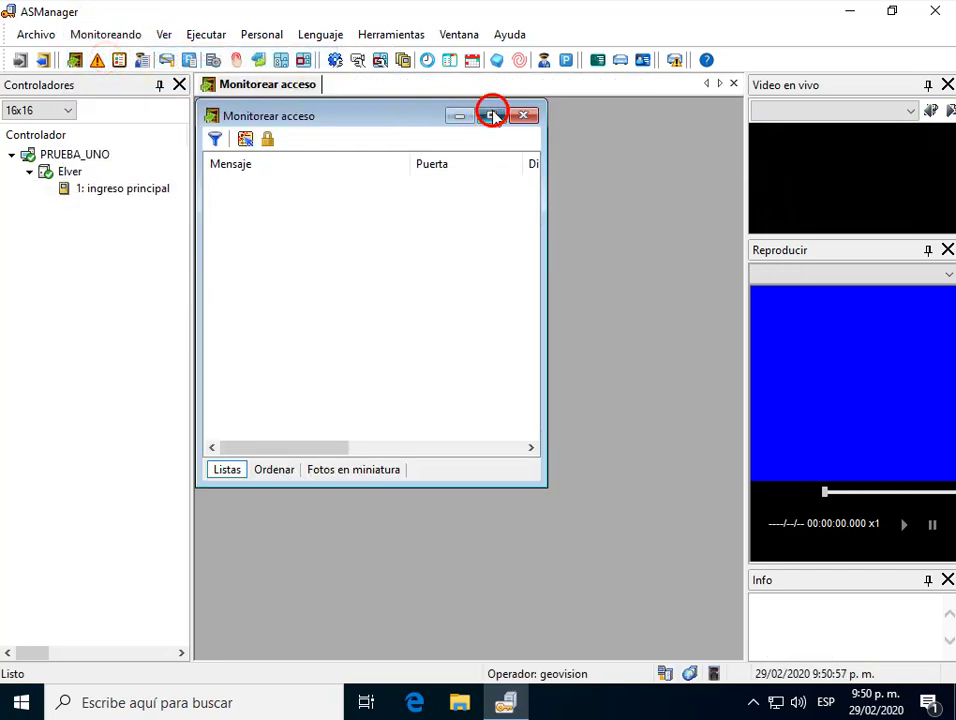
click(492, 116)
click(100, 38)
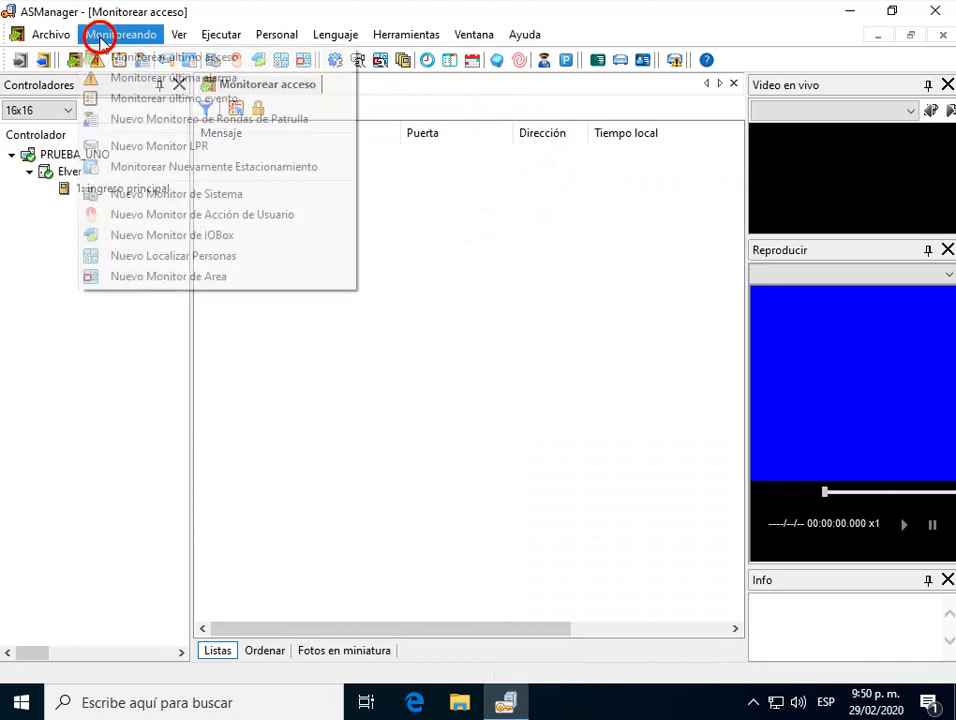
click(160, 97)
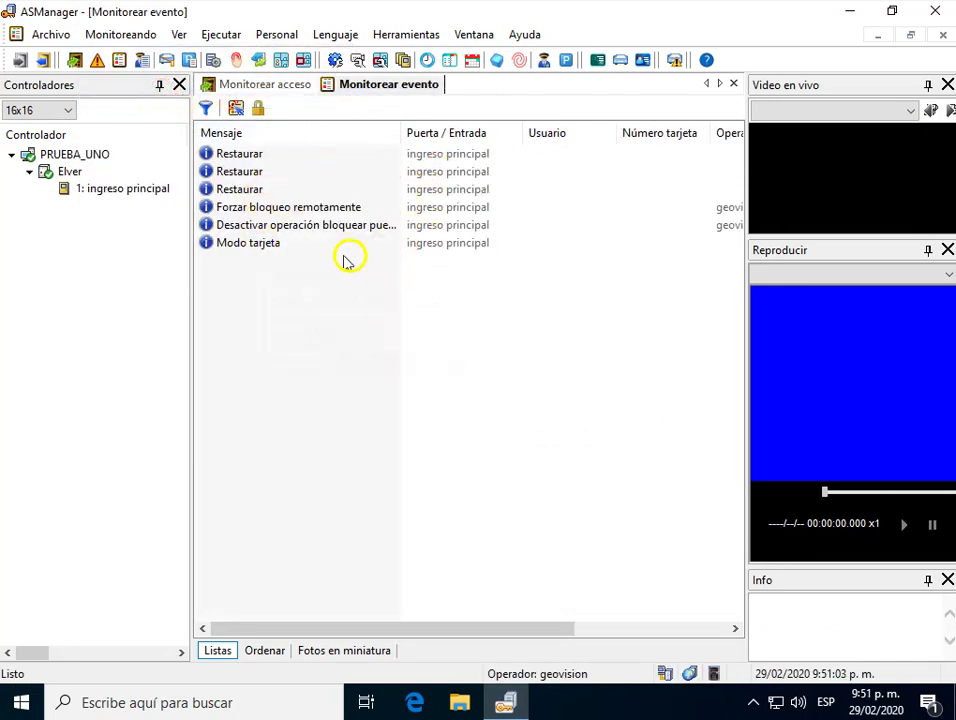
Unlock, lock, then disable the lock operation on ingreso principal, checking the access monitor
right_click(112, 196)
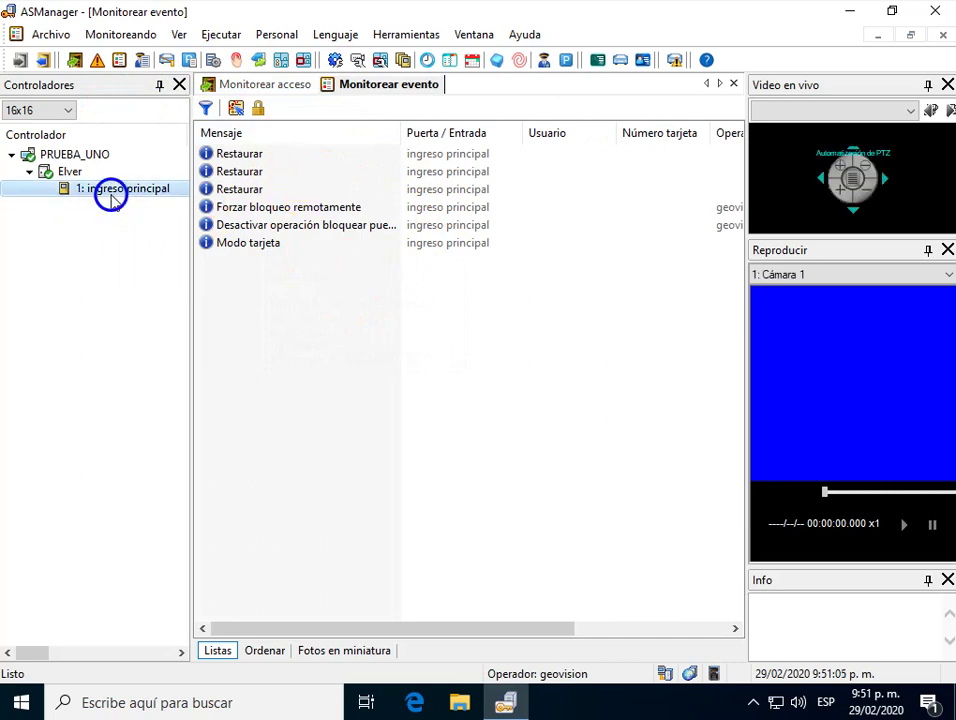
click(155, 207)
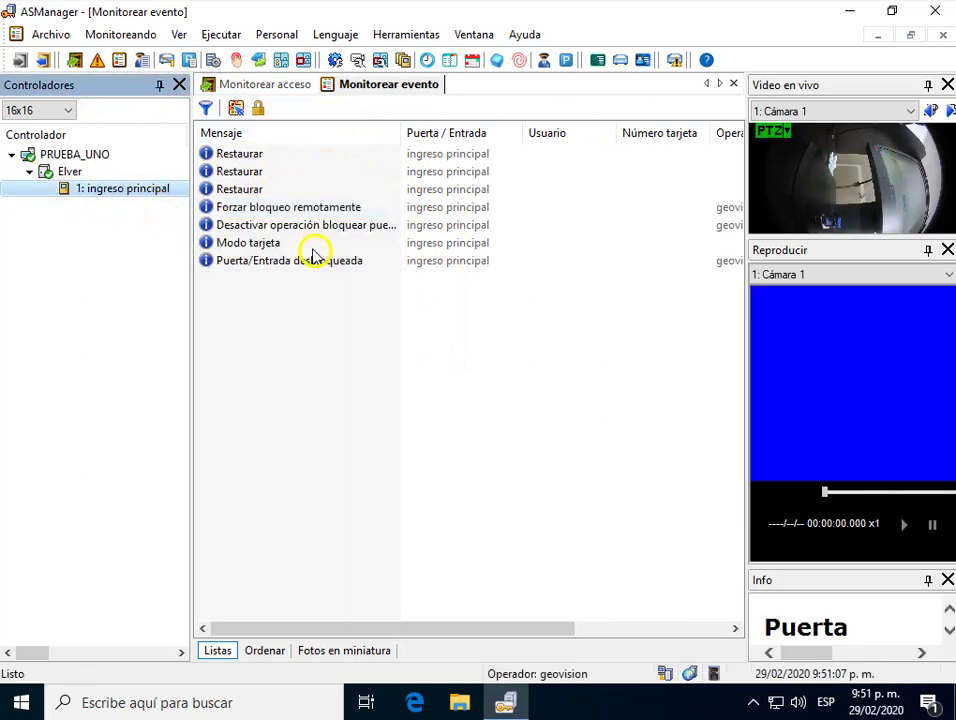
click(296, 263)
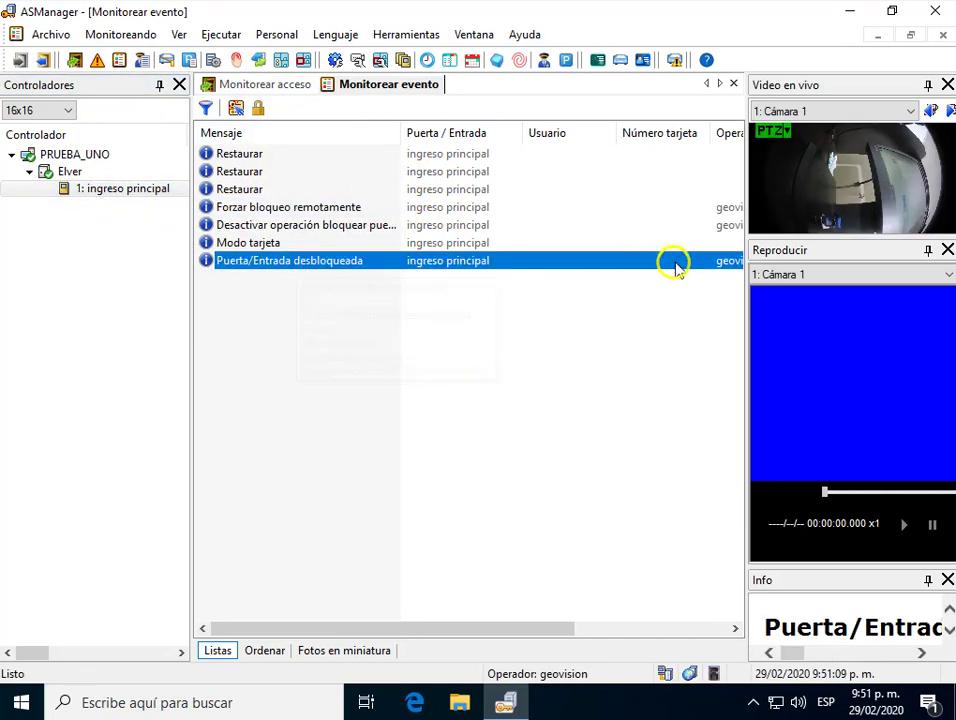
right_click(136, 193)
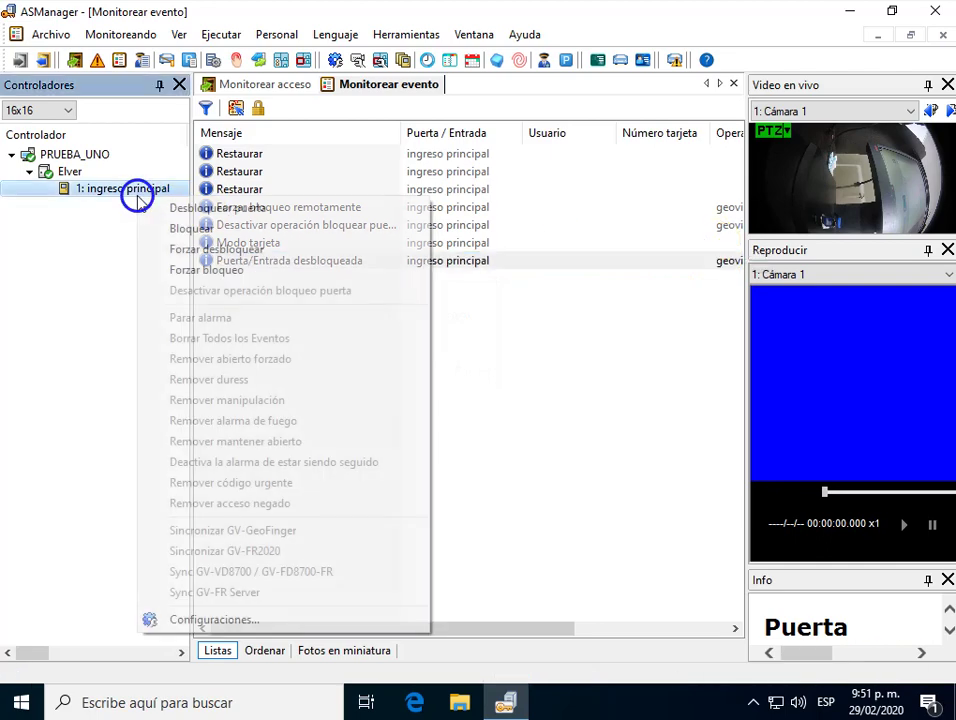
click(185, 228)
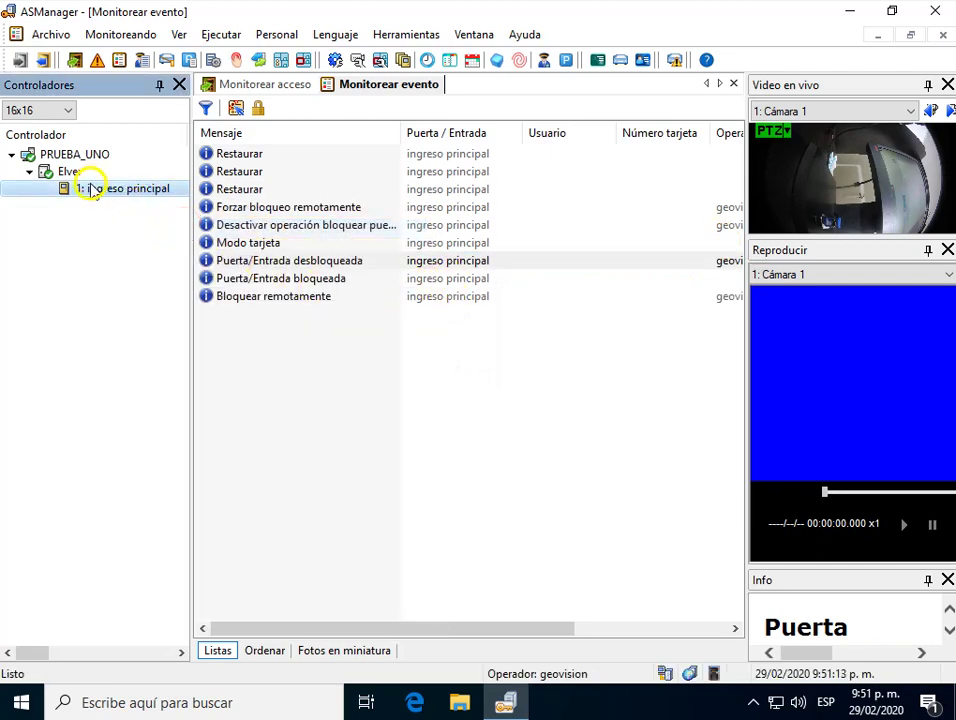
right_click(91, 190)
click(145, 284)
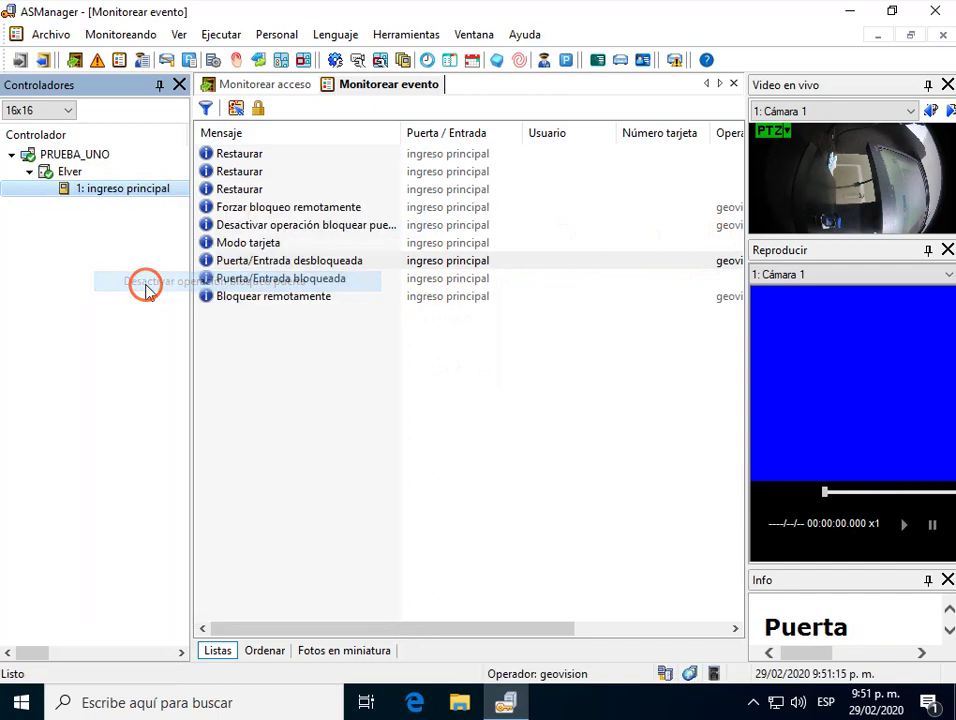
click(265, 86)
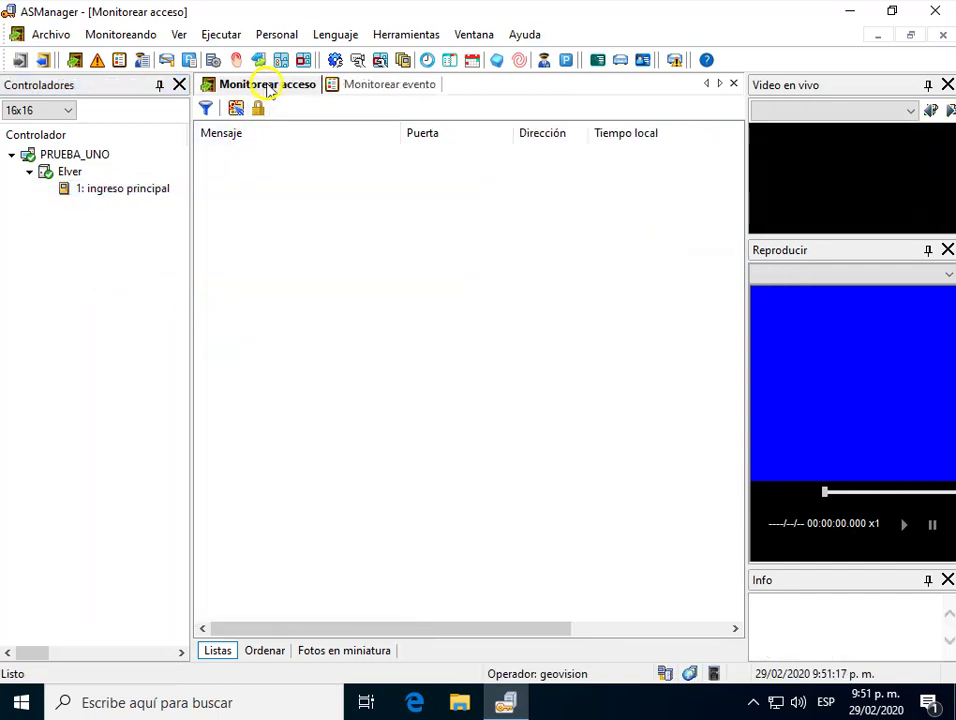
Select ingreso principal and the Elver controller, collapsing and expanding Elver's door list
click(155, 190)
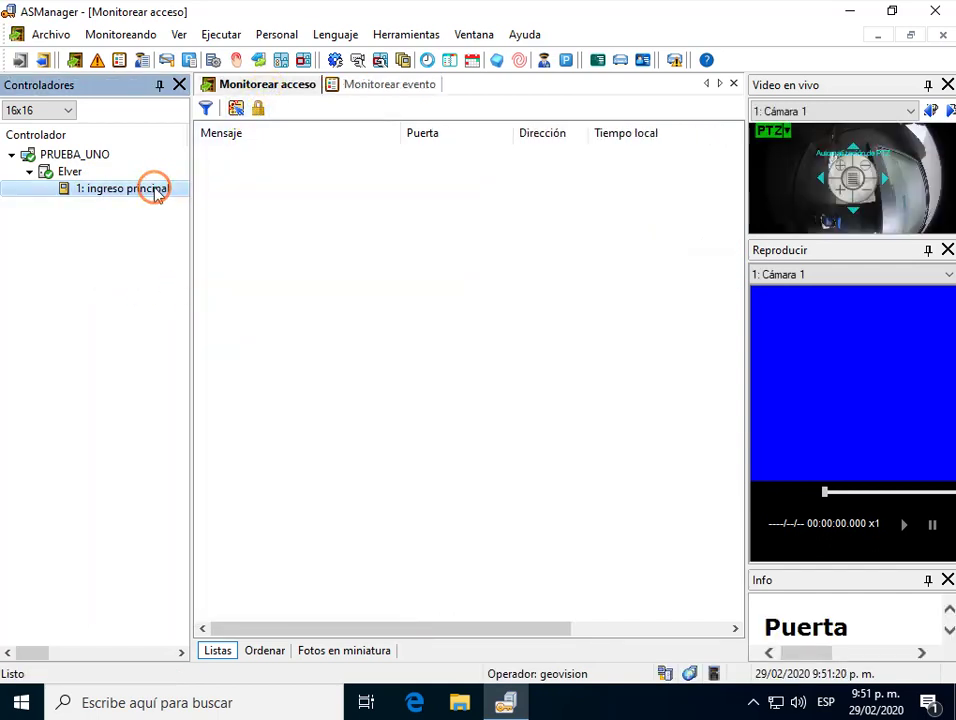
click(64, 171)
click(29, 172)
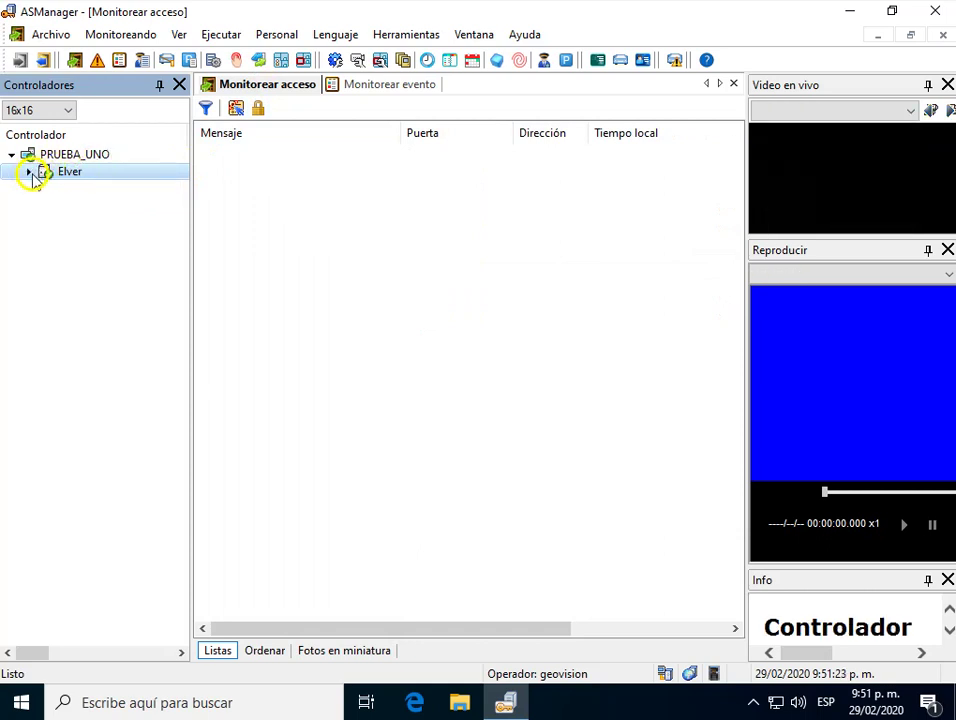
click(29, 172)
click(29, 172)
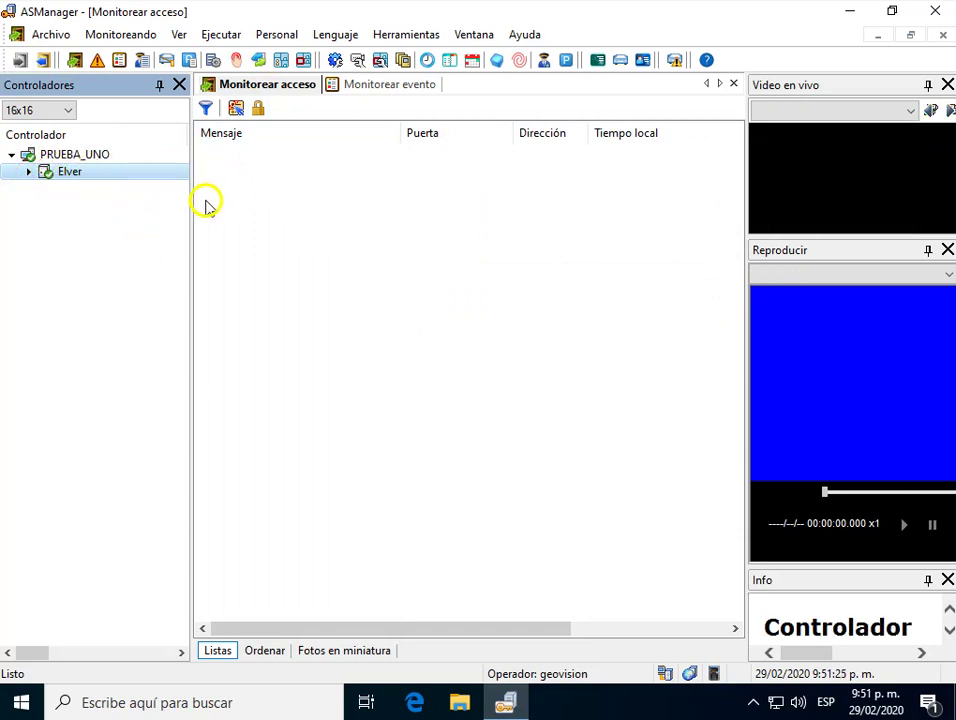
click(286, 224)
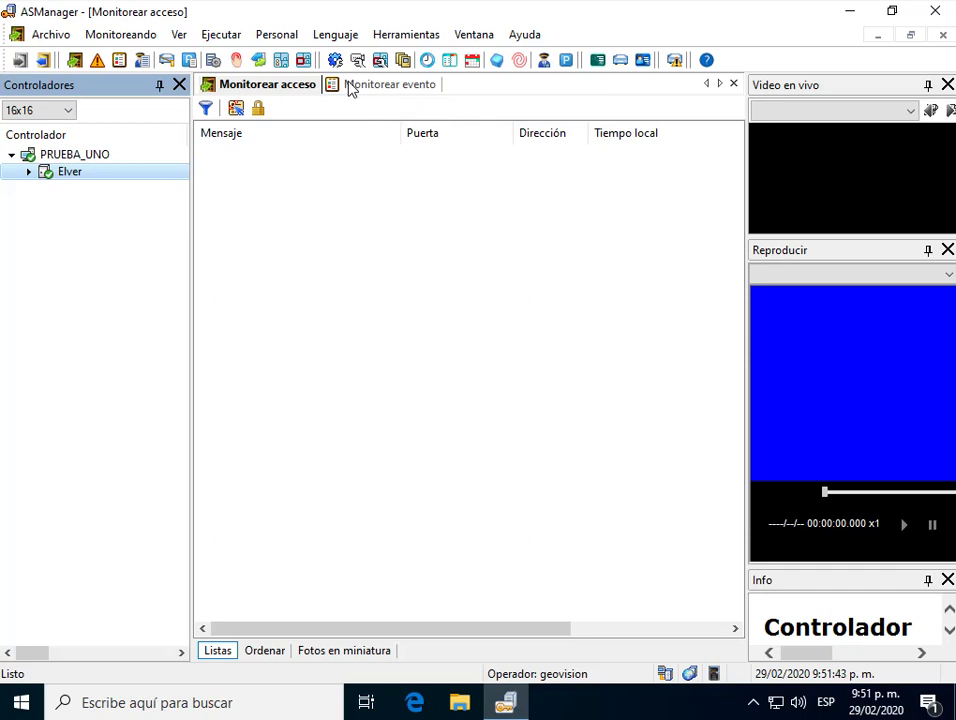
Reselect '1: ingreso principal' and drag the Video en vivo/Reproducir splitter down to enlarge the video
click(29, 172)
click(87, 192)
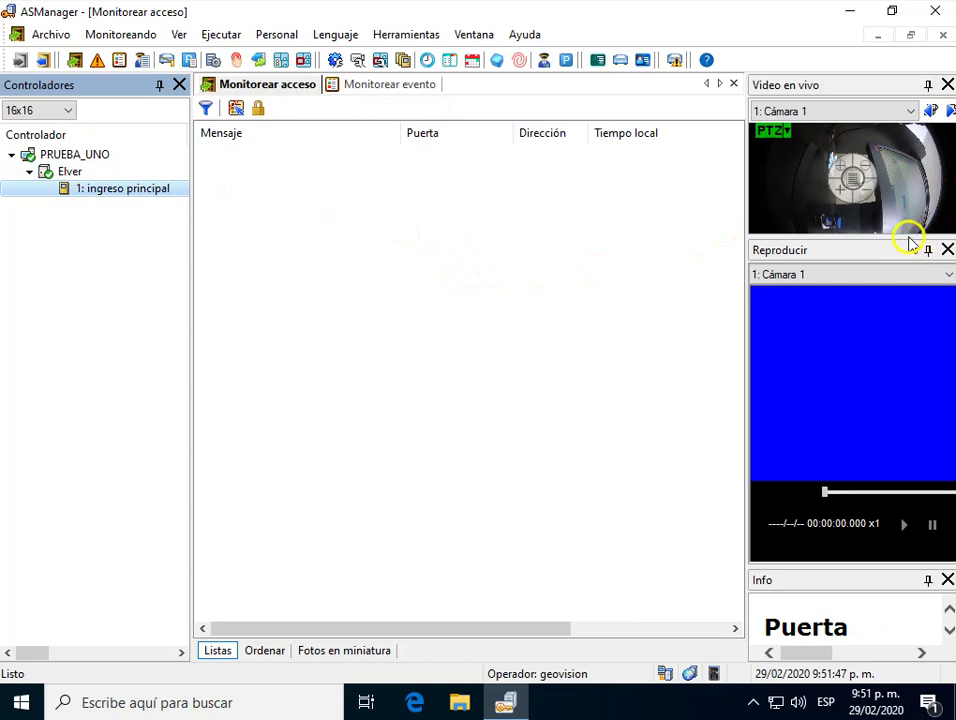
drag(907, 240, 864, 427)
click(864, 427)
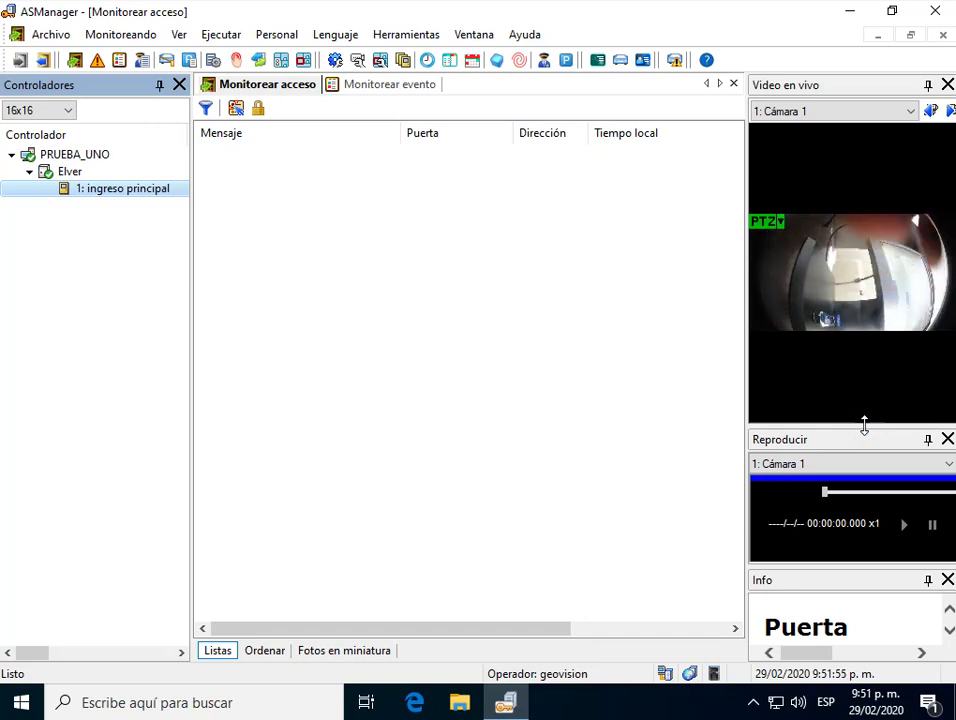
Inspect the denied-access event and compare the access and event monitor lists
click(849, 222)
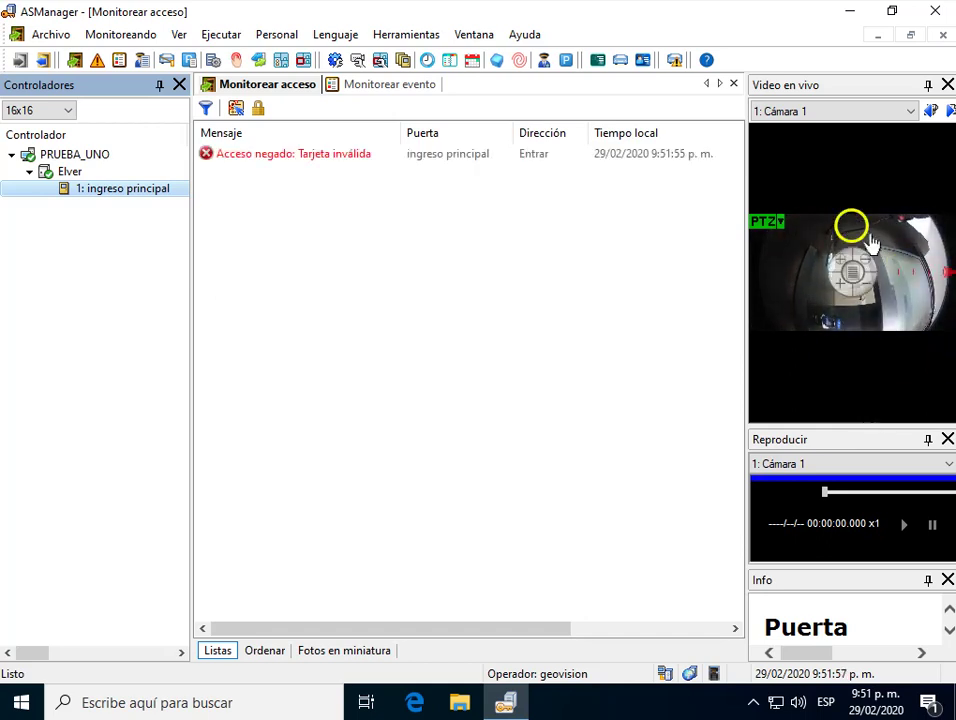
click(336, 160)
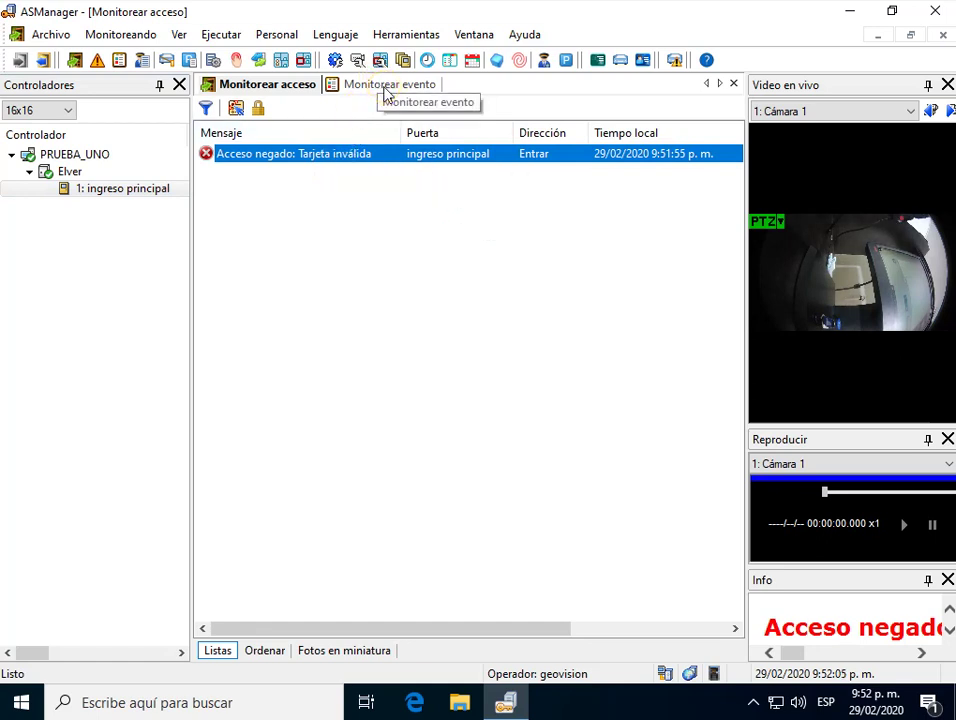
click(386, 88)
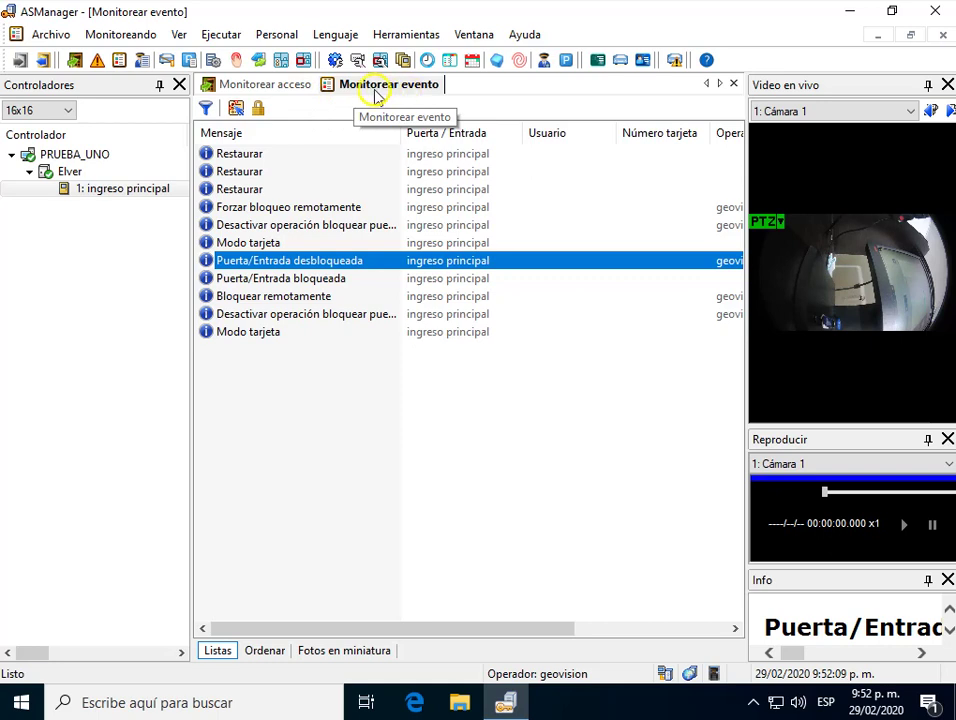
click(273, 86)
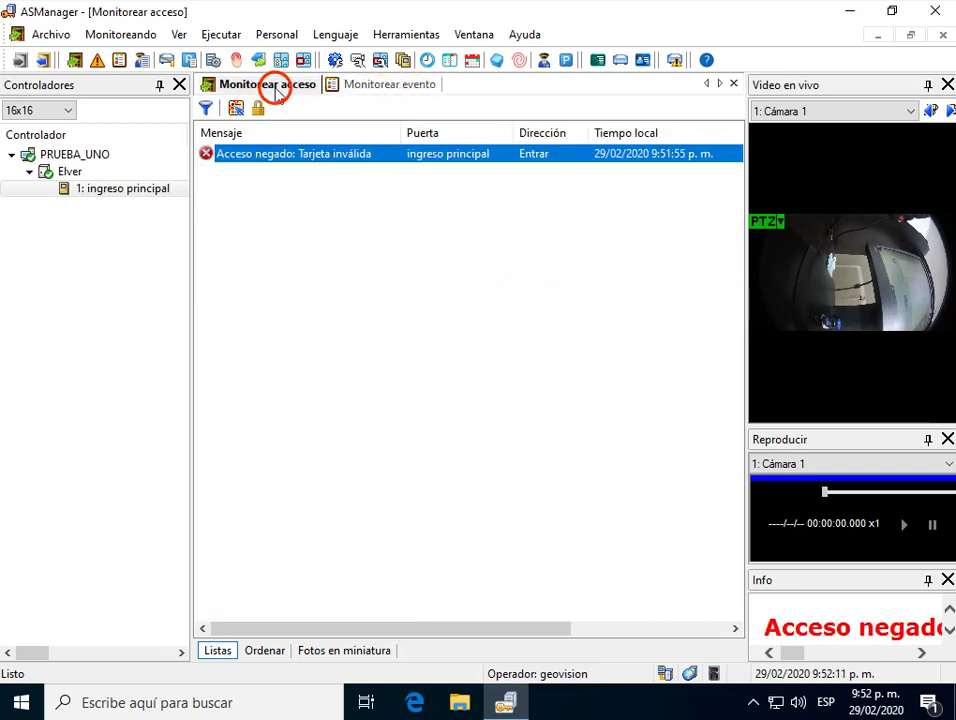
click(390, 88)
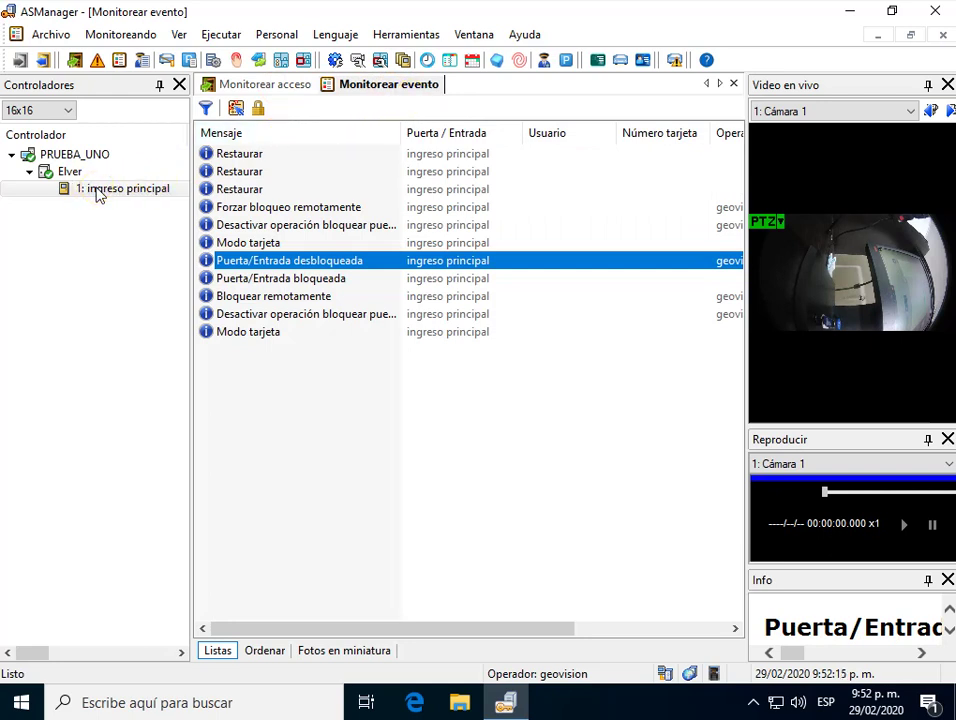
click(267, 88)
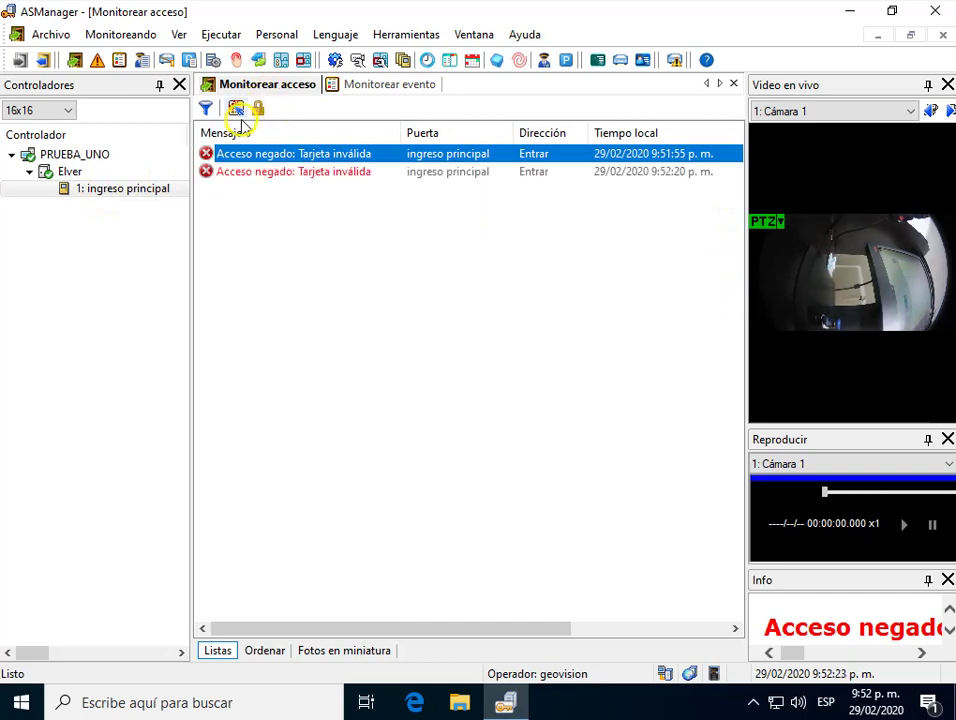
Force ingreso principal locked, then release the forced lock, watching Monitorear evento
click(116, 196)
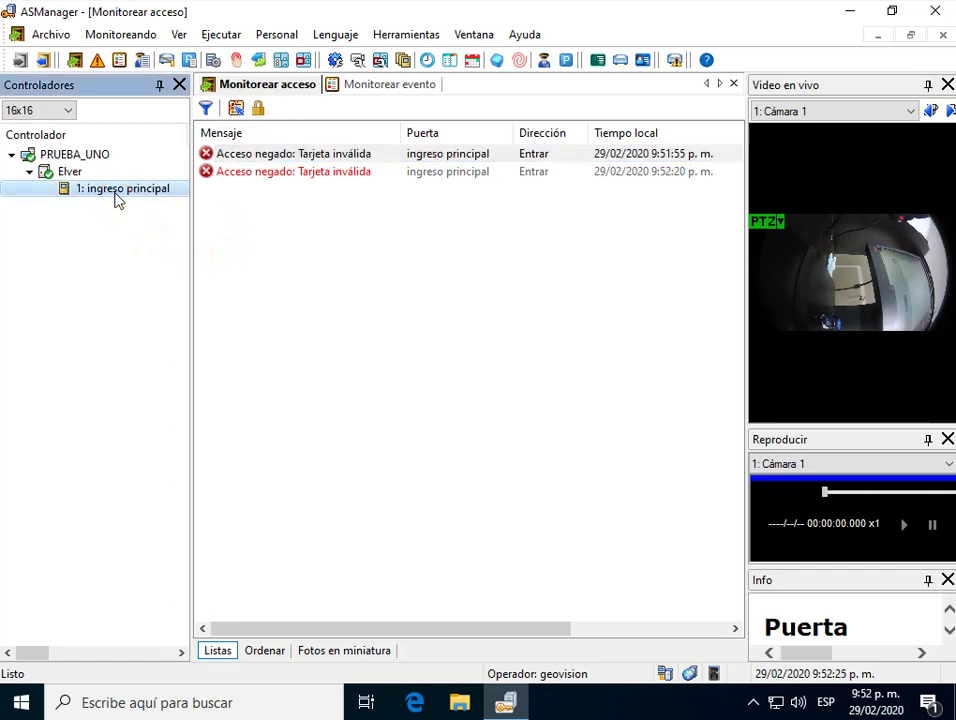
right_click(116, 196)
click(174, 268)
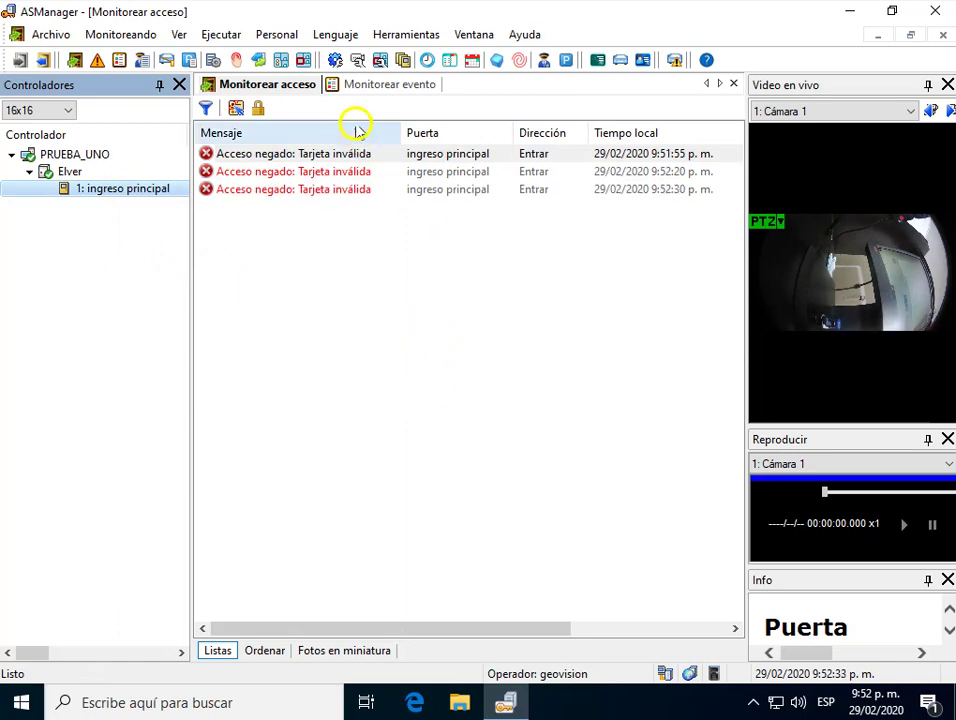
click(367, 86)
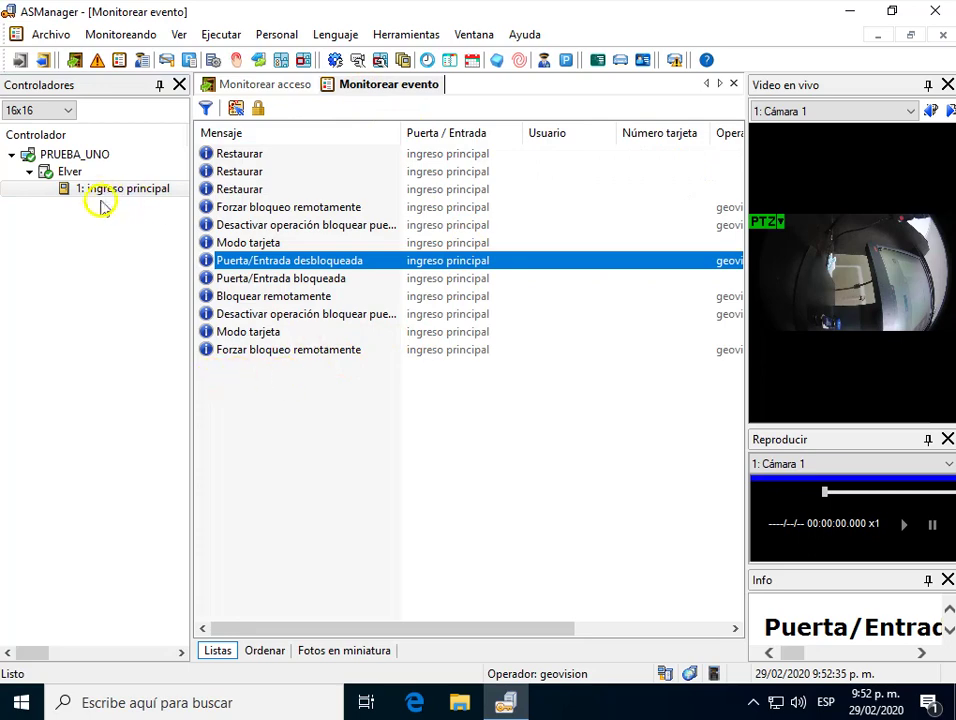
right_click(98, 188)
click(175, 280)
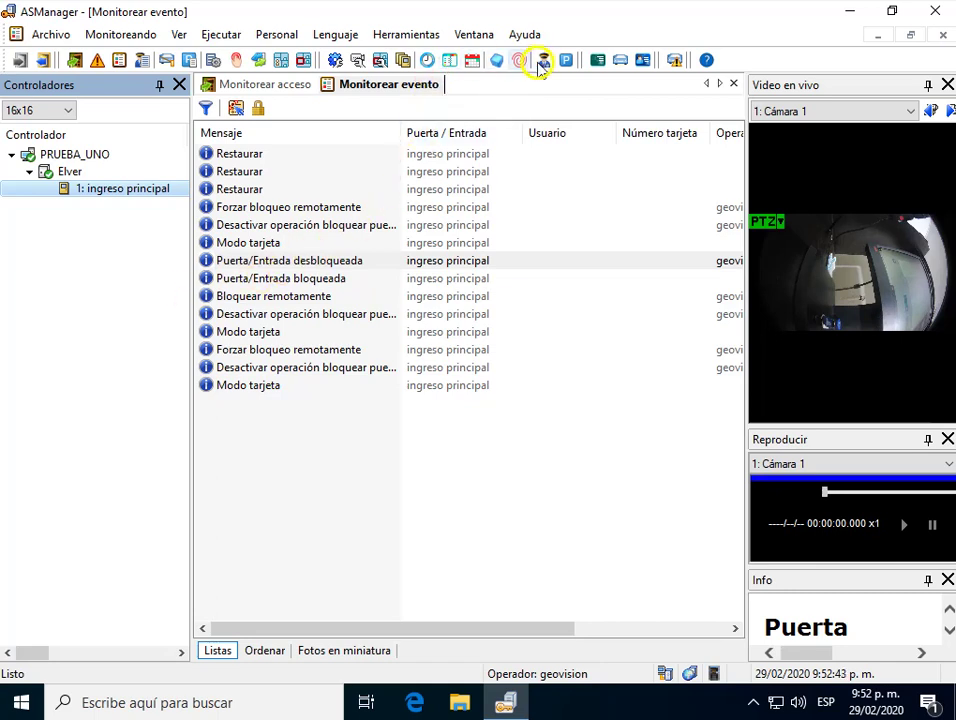
Open Lista tarjeta, start then cancel a new card, close it, and widen Video en vivo
click(210, 35)
click(275, 35)
click(280, 35)
click(285, 36)
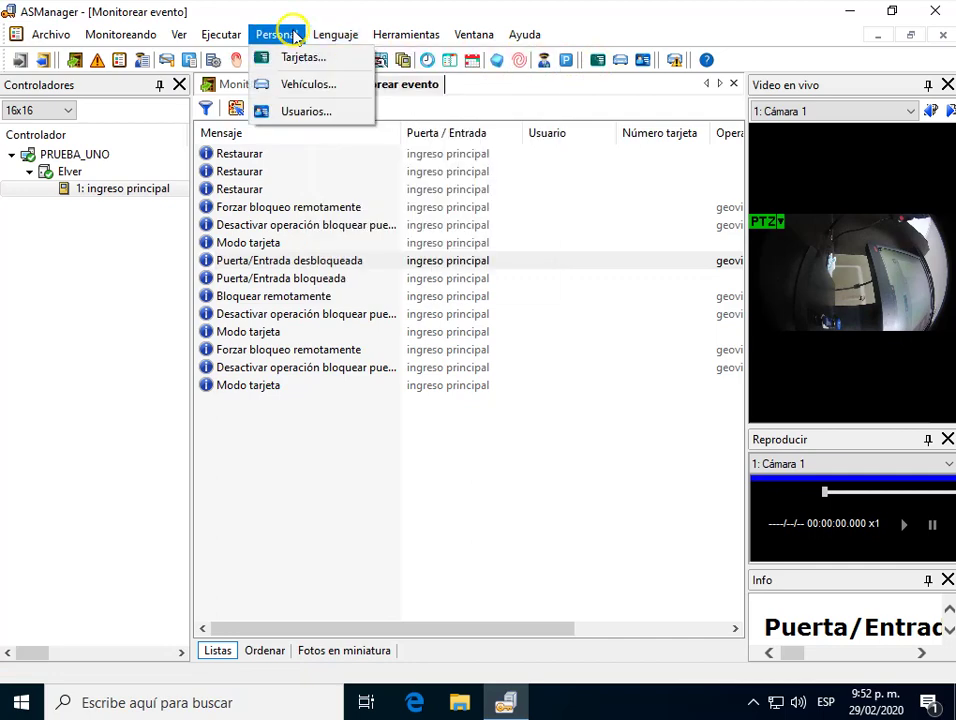
mouse_move(525, 34)
click(634, 19)
click(597, 60)
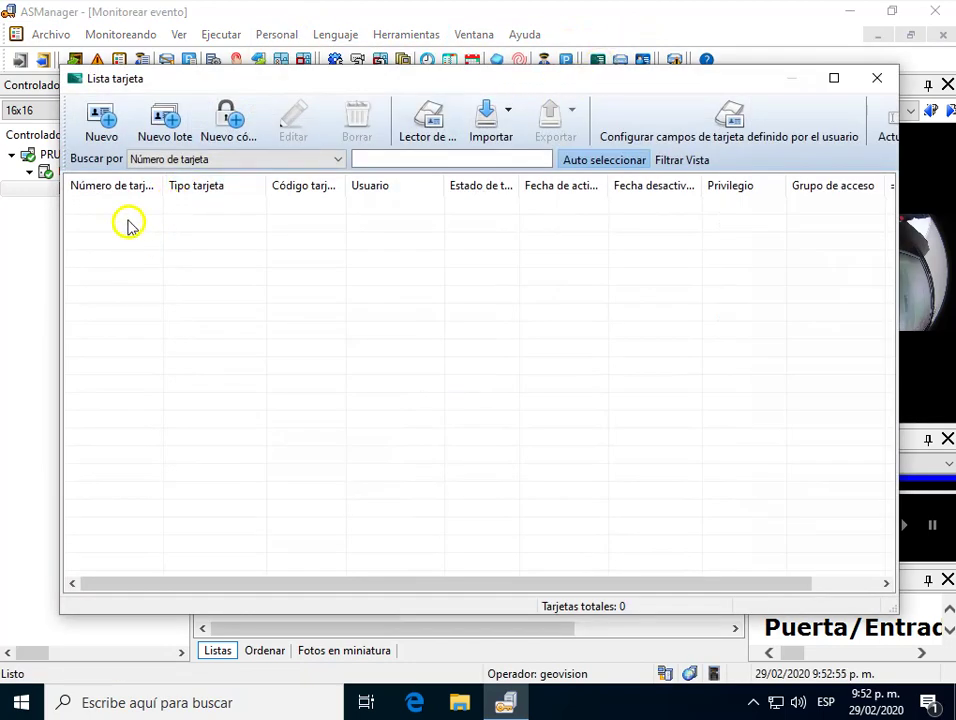
click(104, 117)
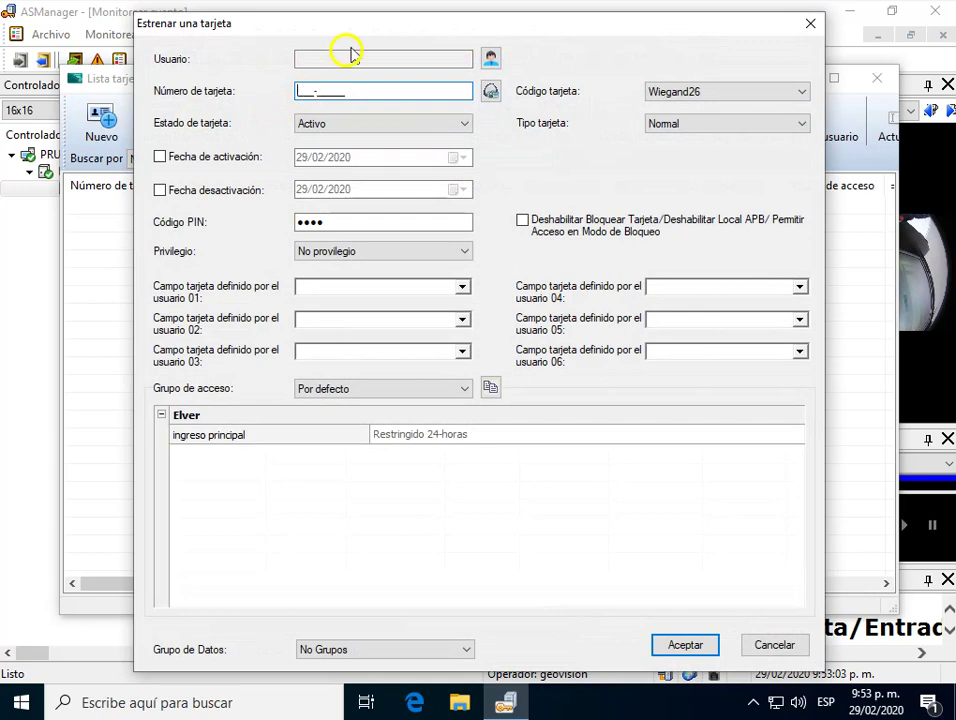
click(813, 23)
click(876, 78)
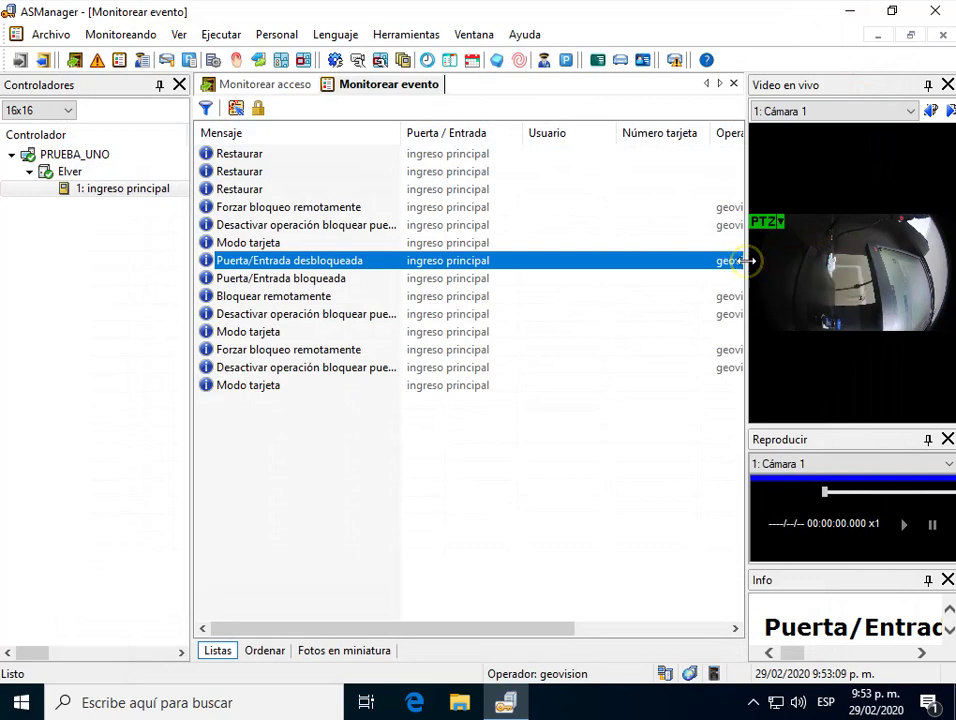
drag(748, 262, 550, 262)
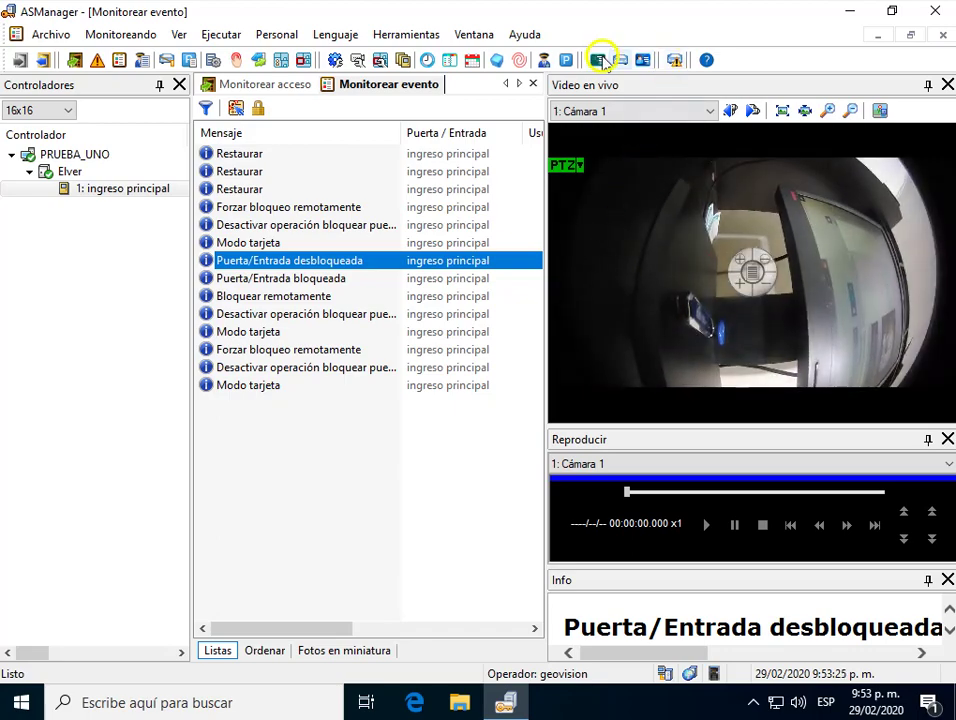
Start a new card, enter its card number, and set activation dates through 31/03/2020
click(600, 60)
click(101, 119)
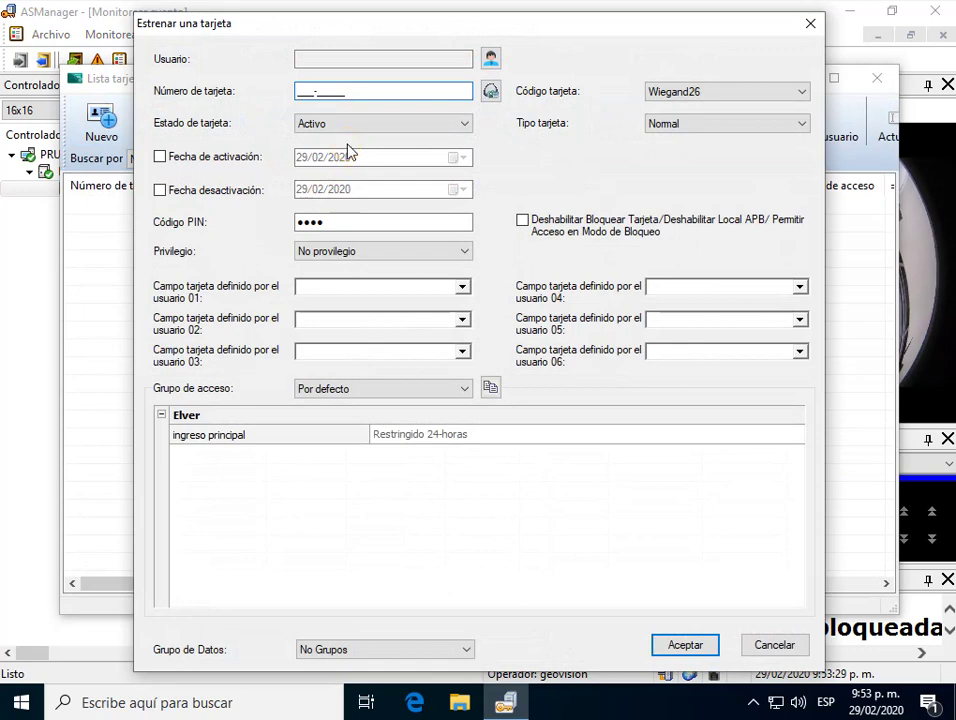
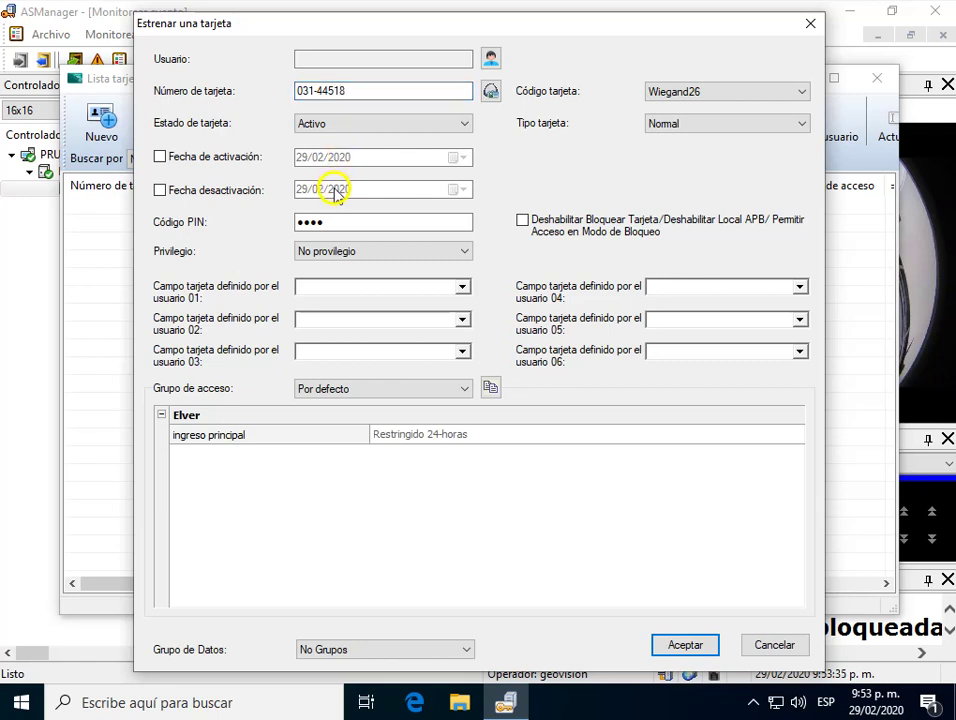
click(160, 157)
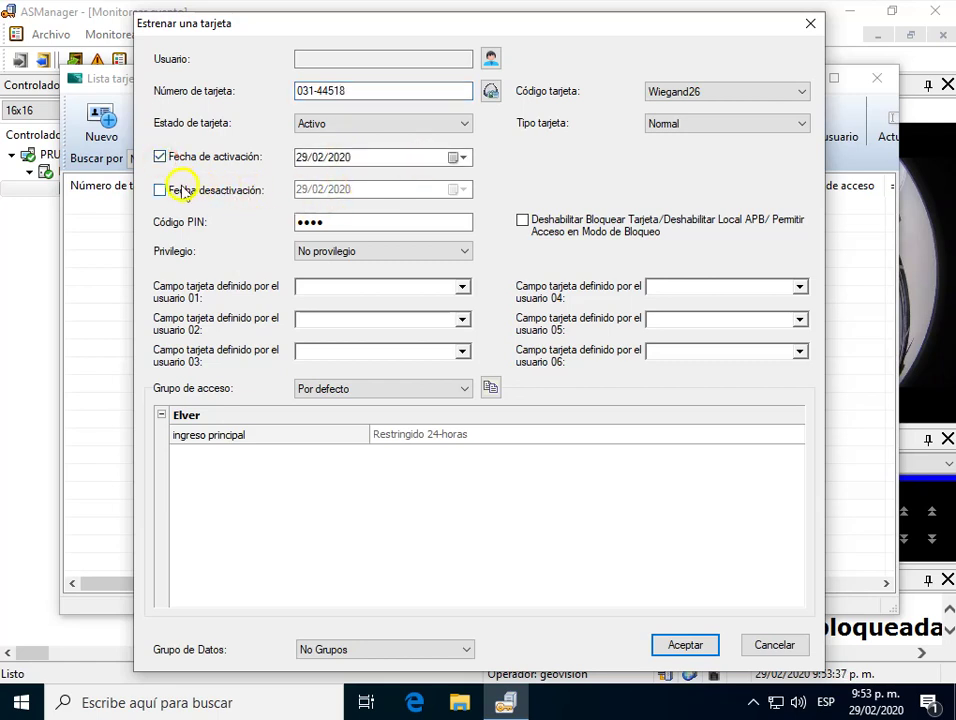
click(166, 190)
click(458, 189)
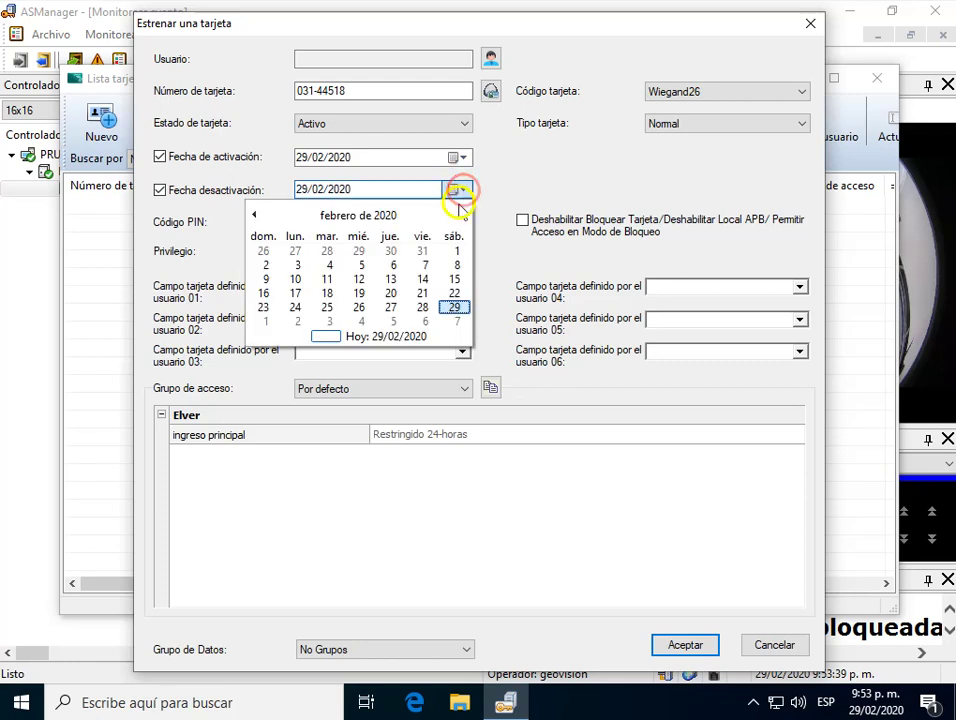
click(463, 214)
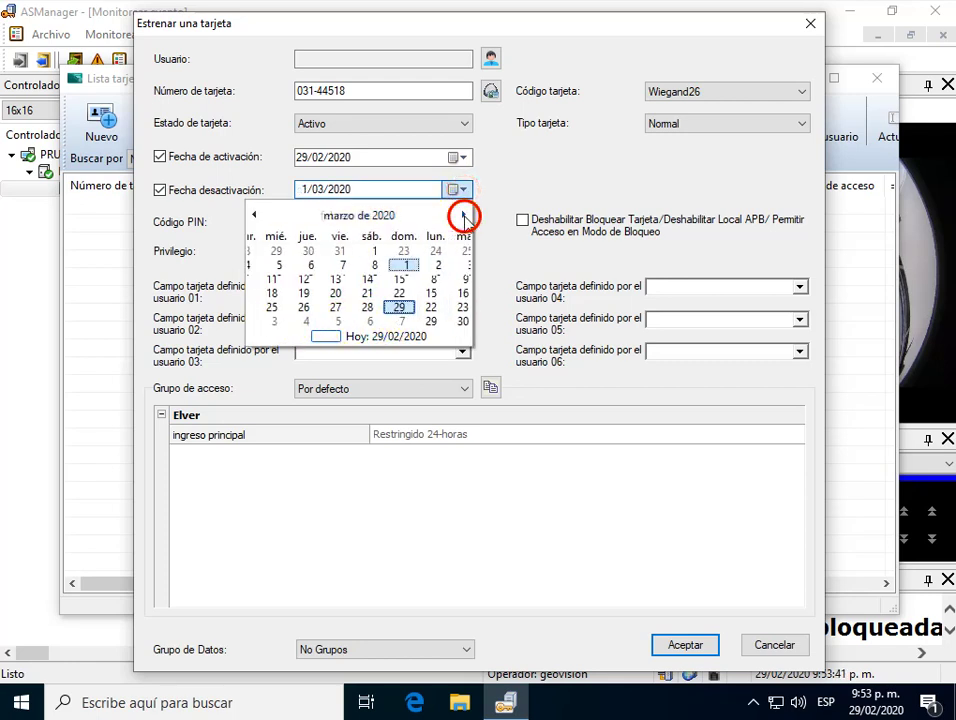
click(327, 321)
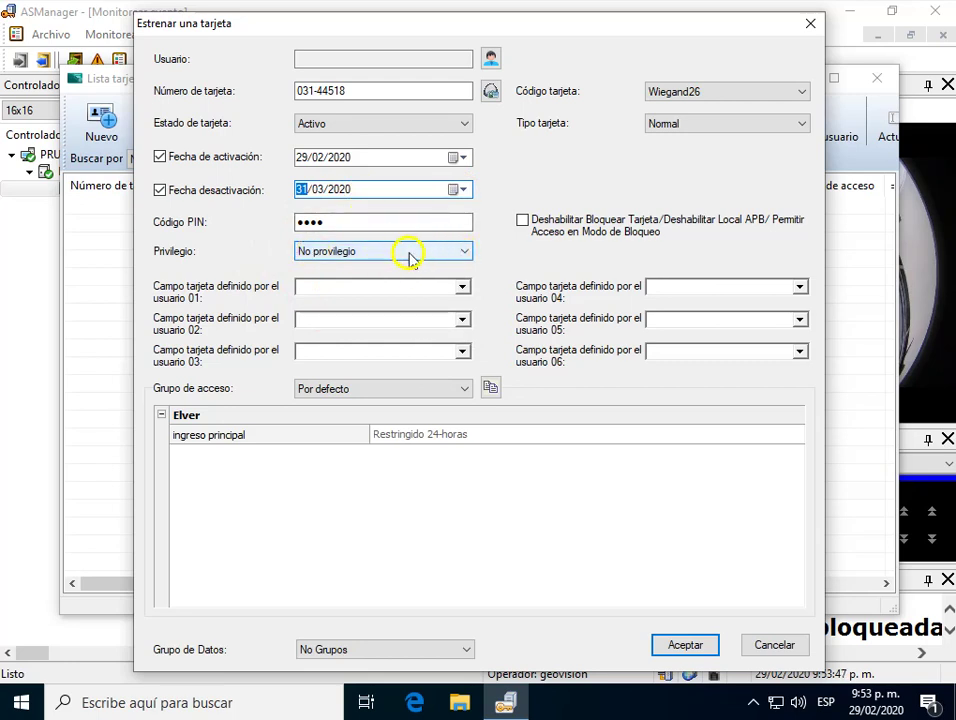
Keep No privilegio and use a user-defined access group giving ingreso principal Acceso 24-horas
click(407, 258)
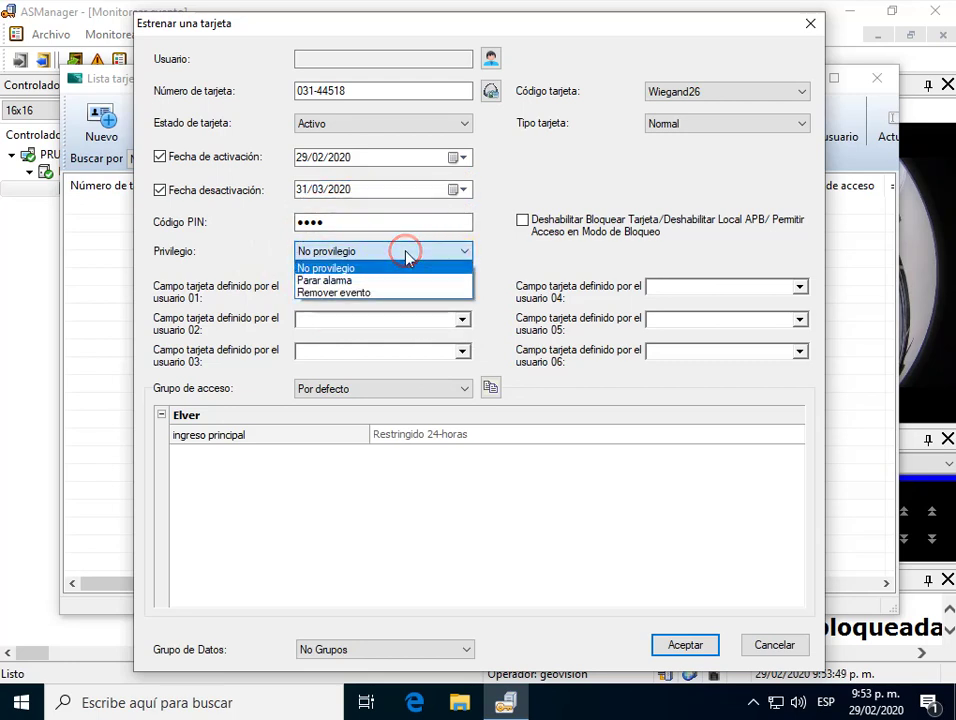
click(407, 258)
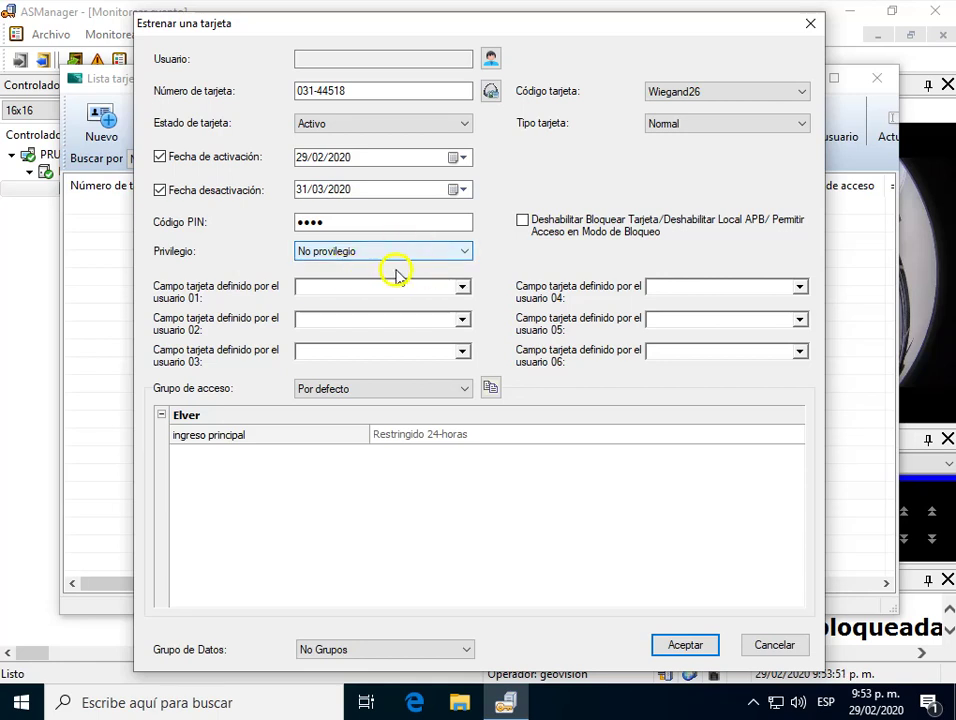
click(379, 392)
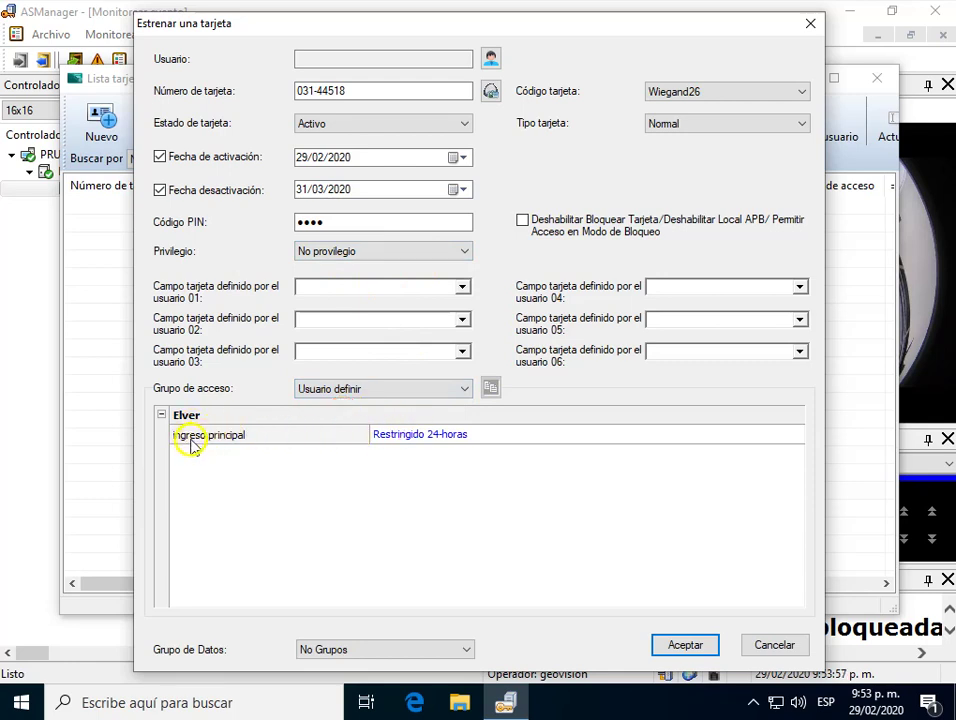
click(337, 437)
click(429, 437)
click(437, 437)
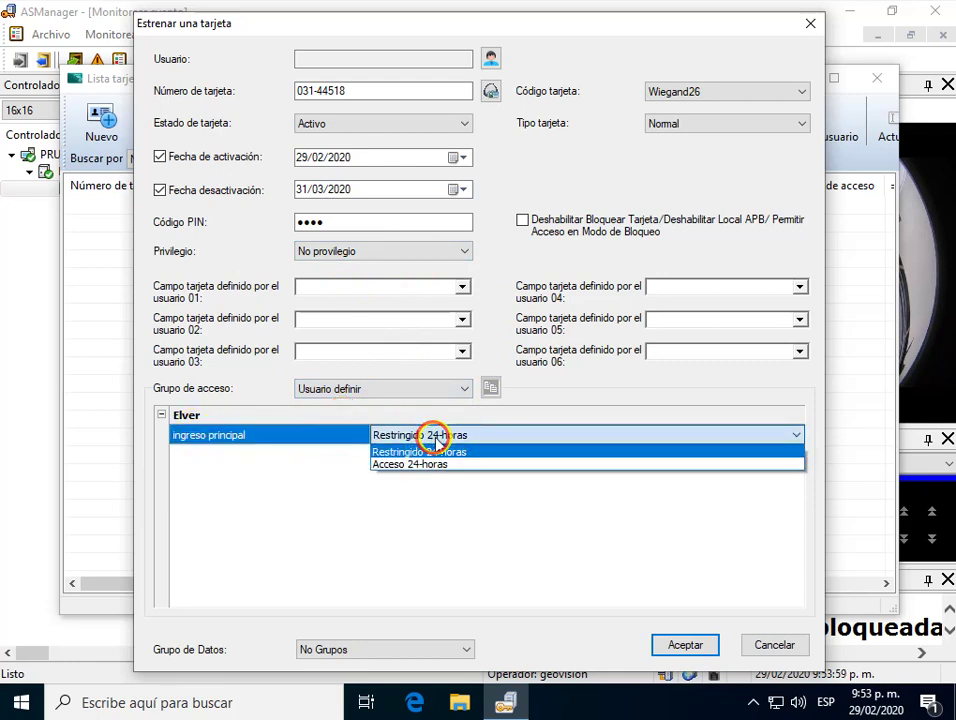
click(424, 465)
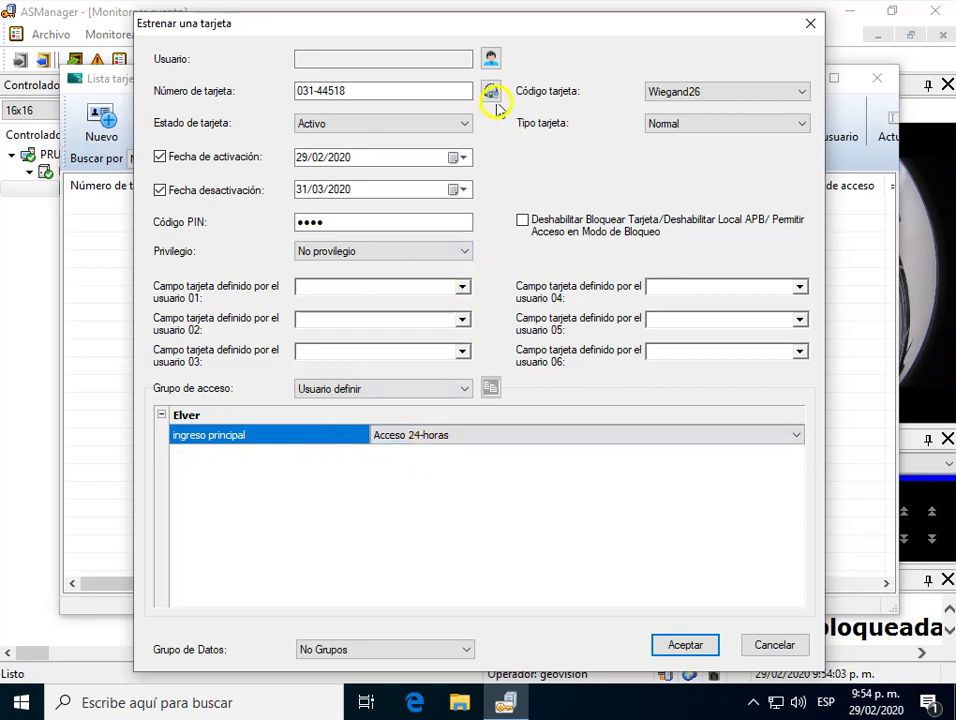
click(491, 63)
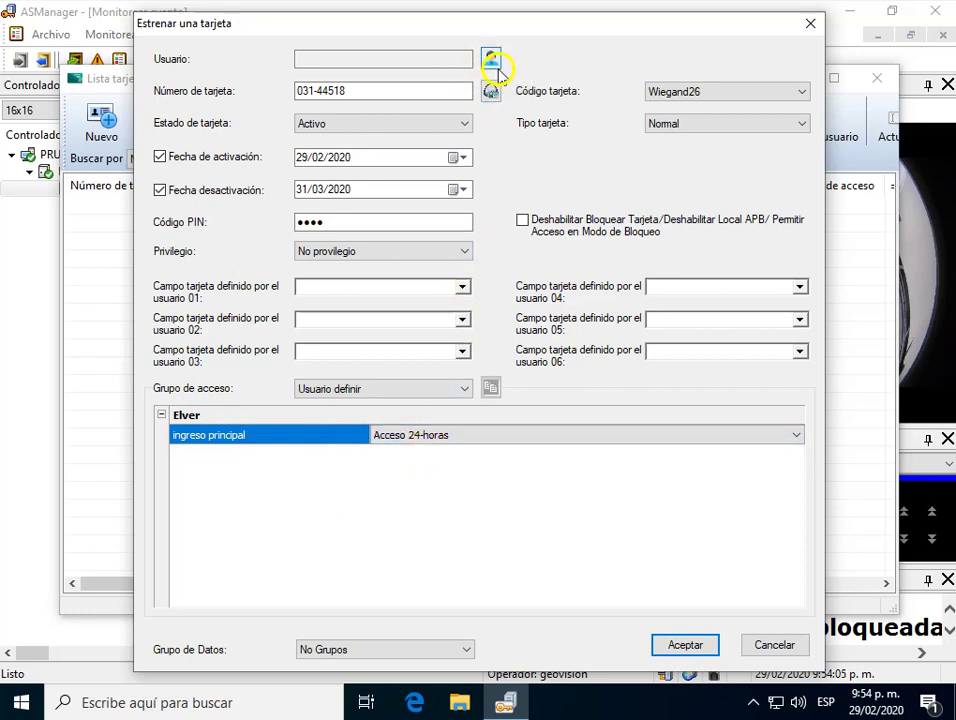
Assign the card to a new male user with first name, surname and an employee ID
click(491, 60)
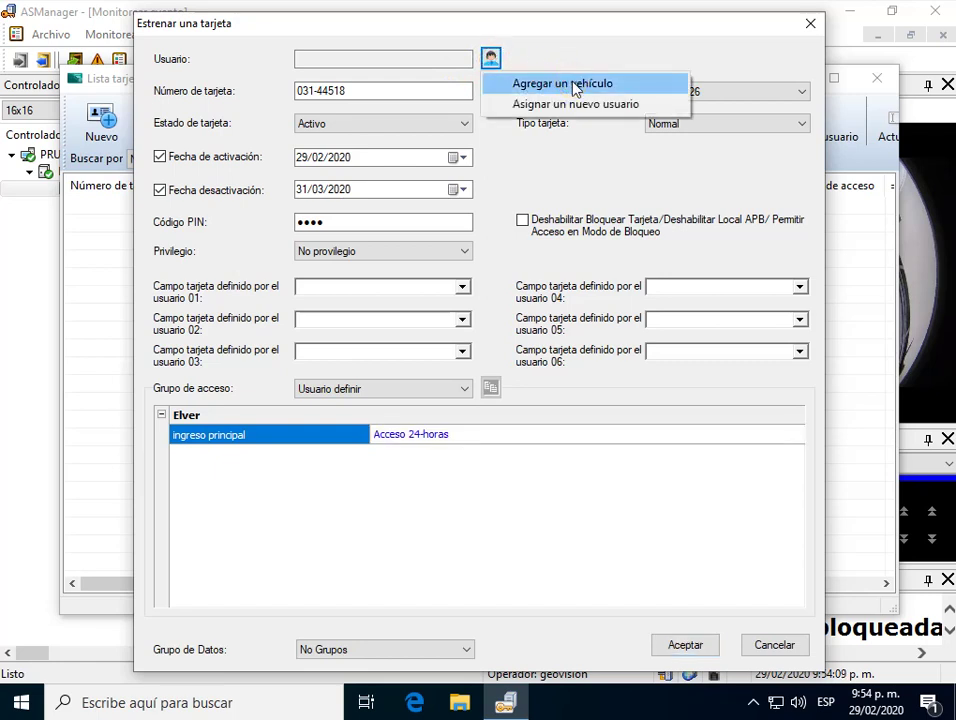
click(575, 103)
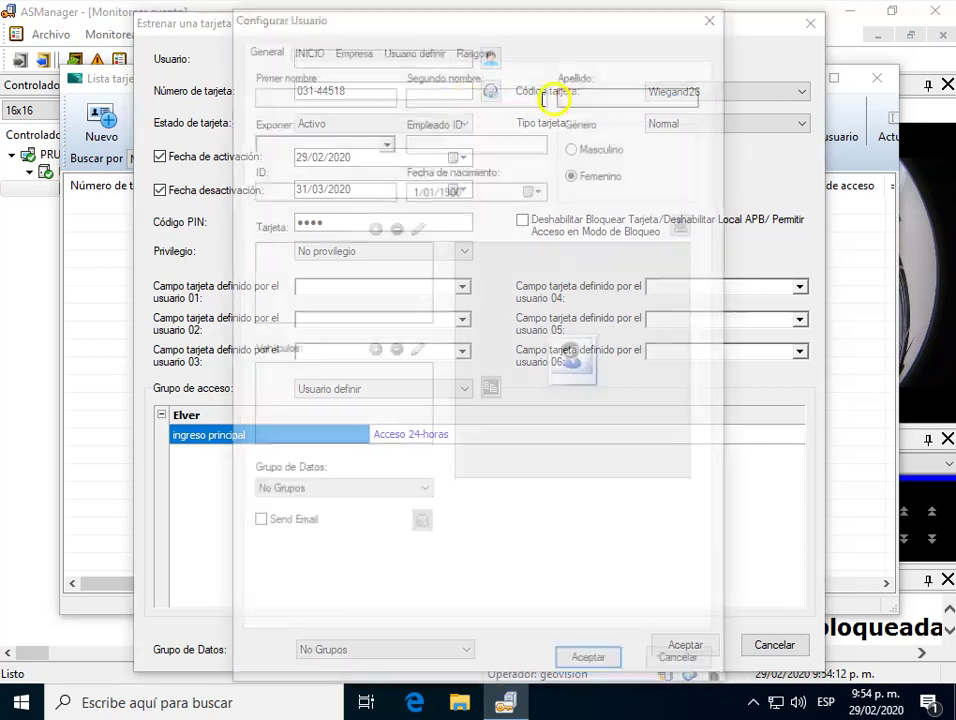
click(335, 93)
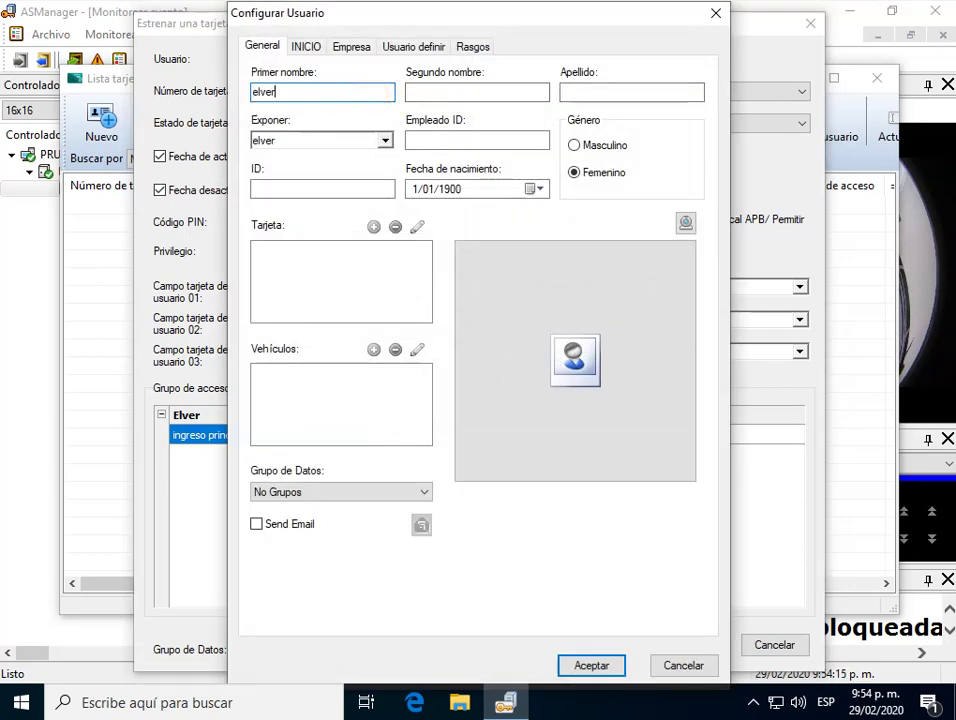
click(589, 87)
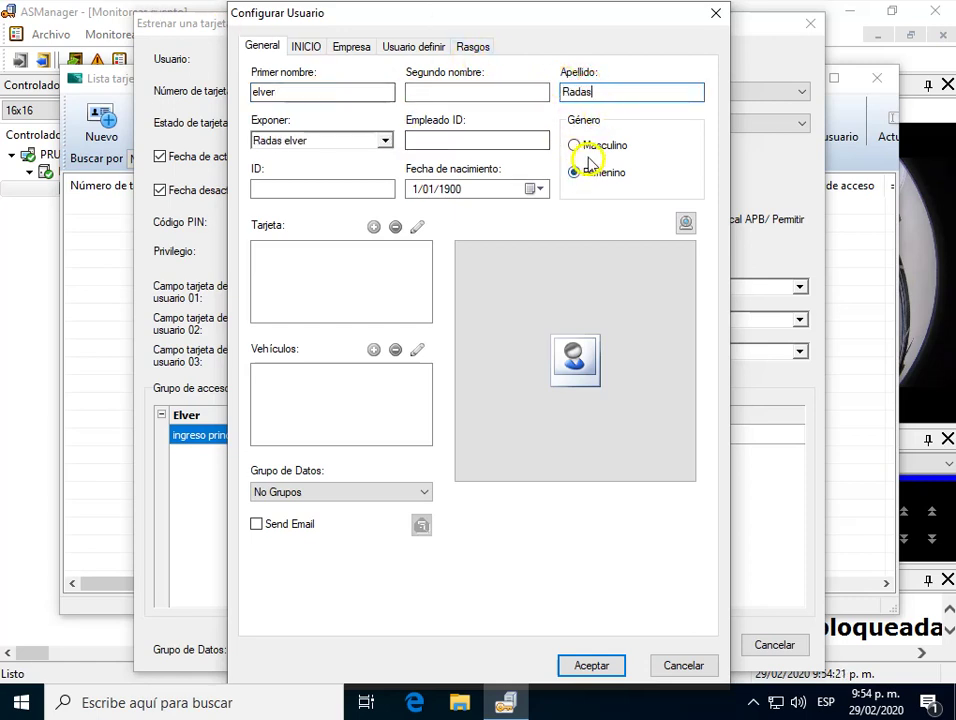
click(574, 145)
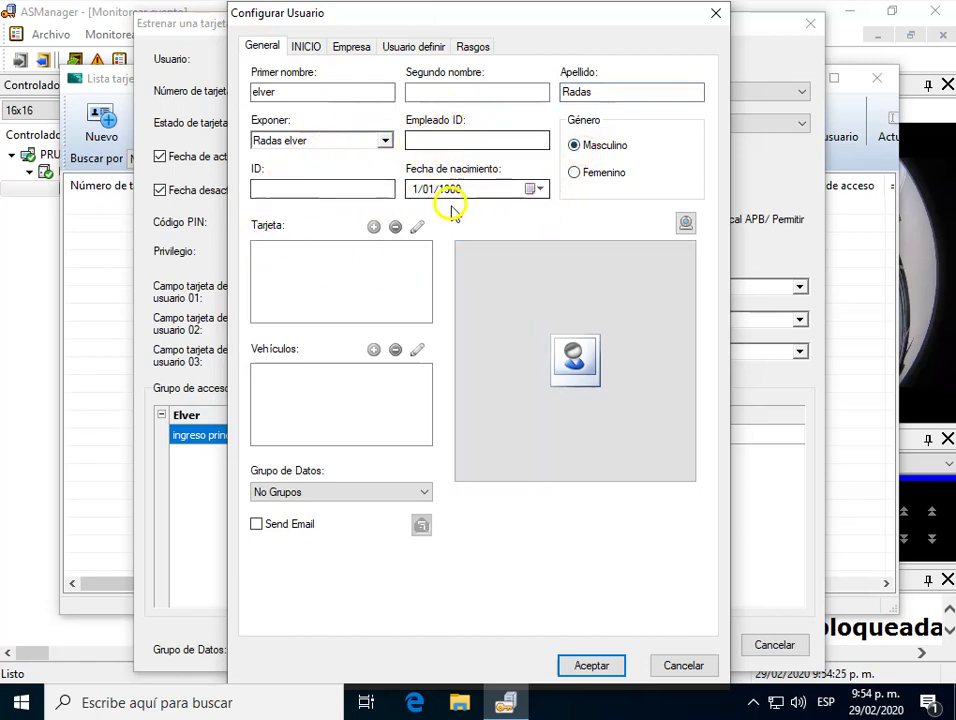
click(441, 140)
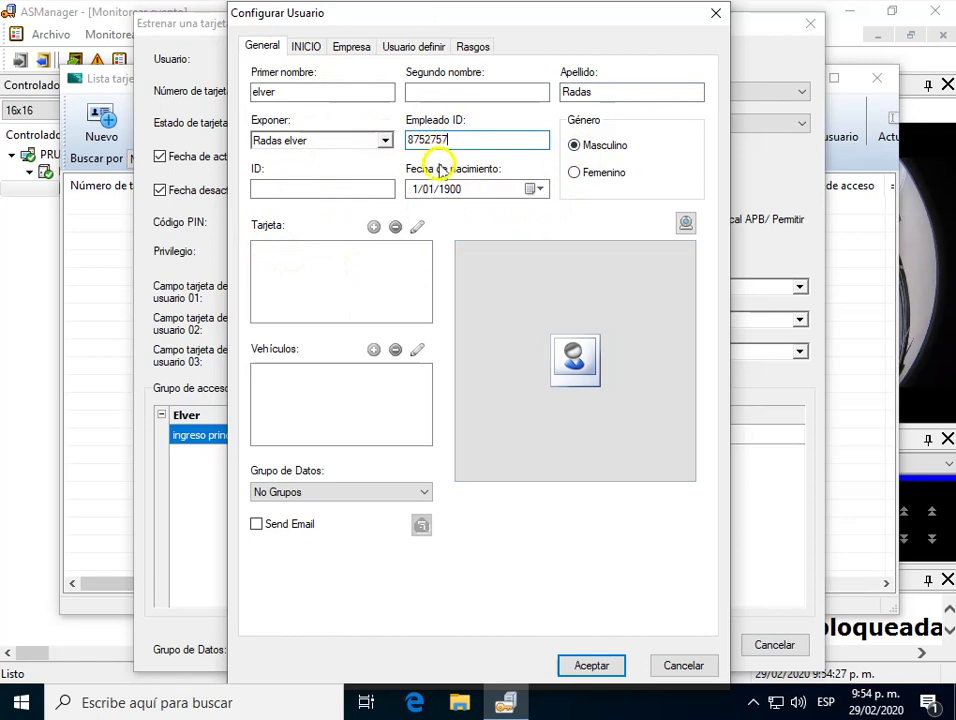
click(303, 280)
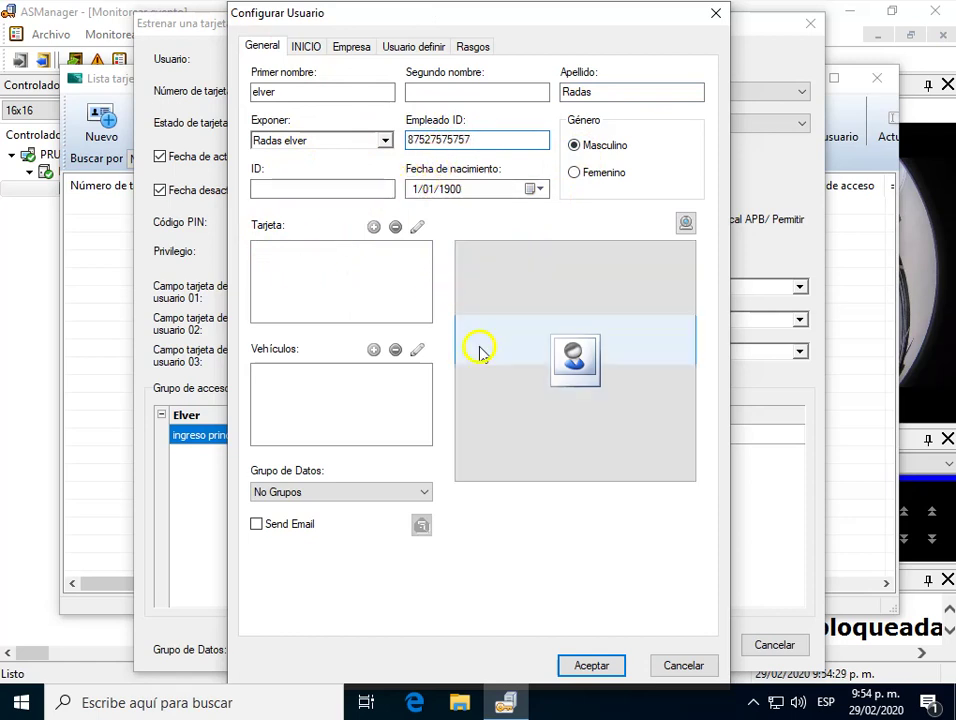
click(590, 666)
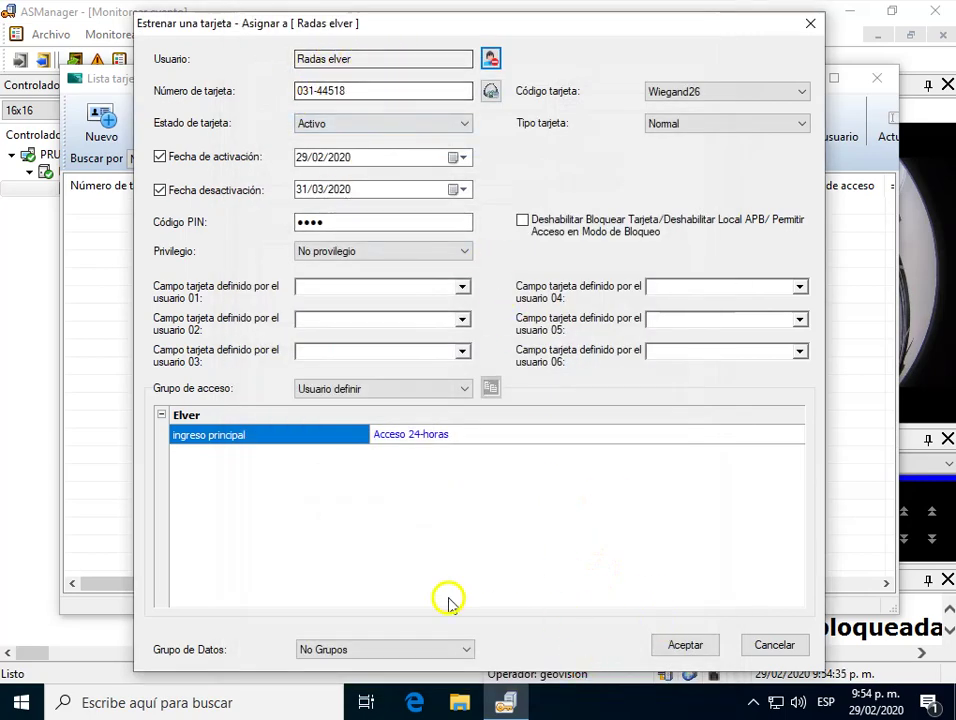
click(414, 652)
click(414, 652)
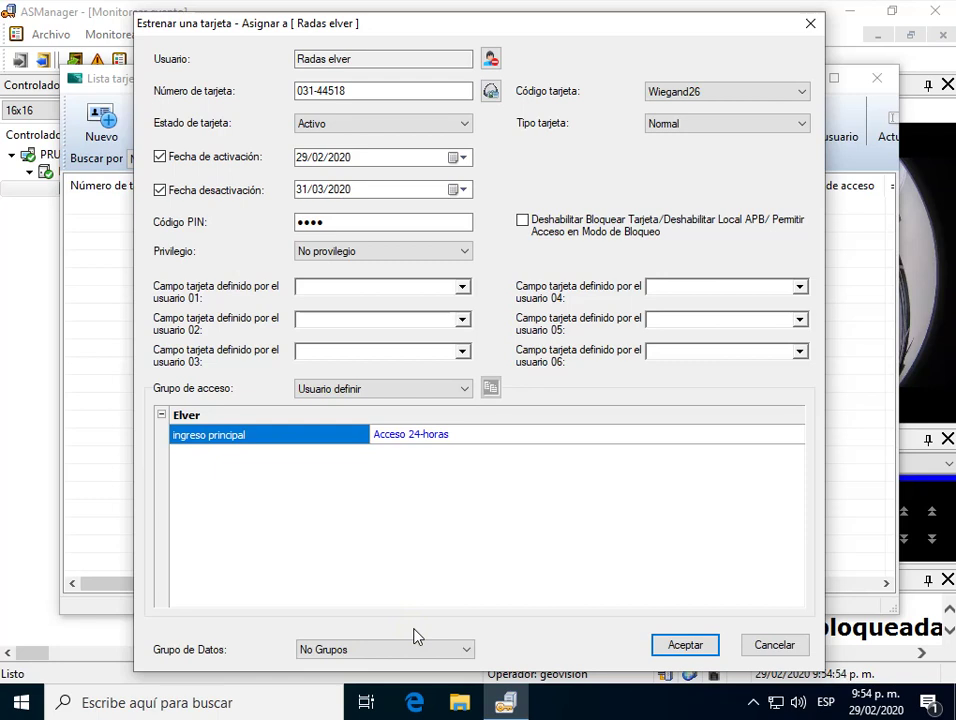
click(705, 645)
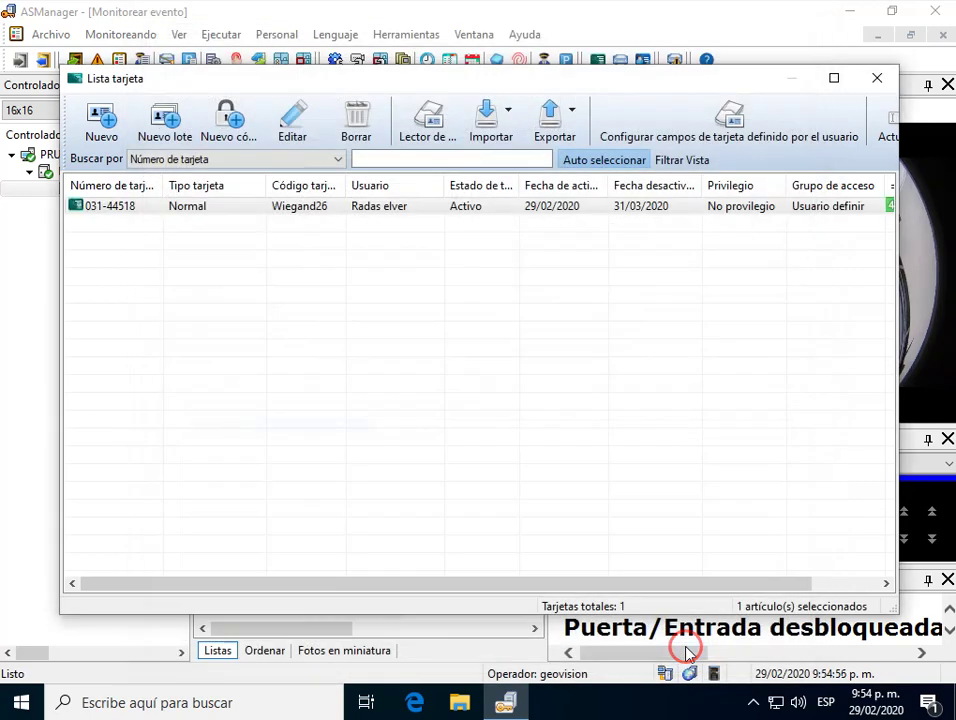
click(874, 79)
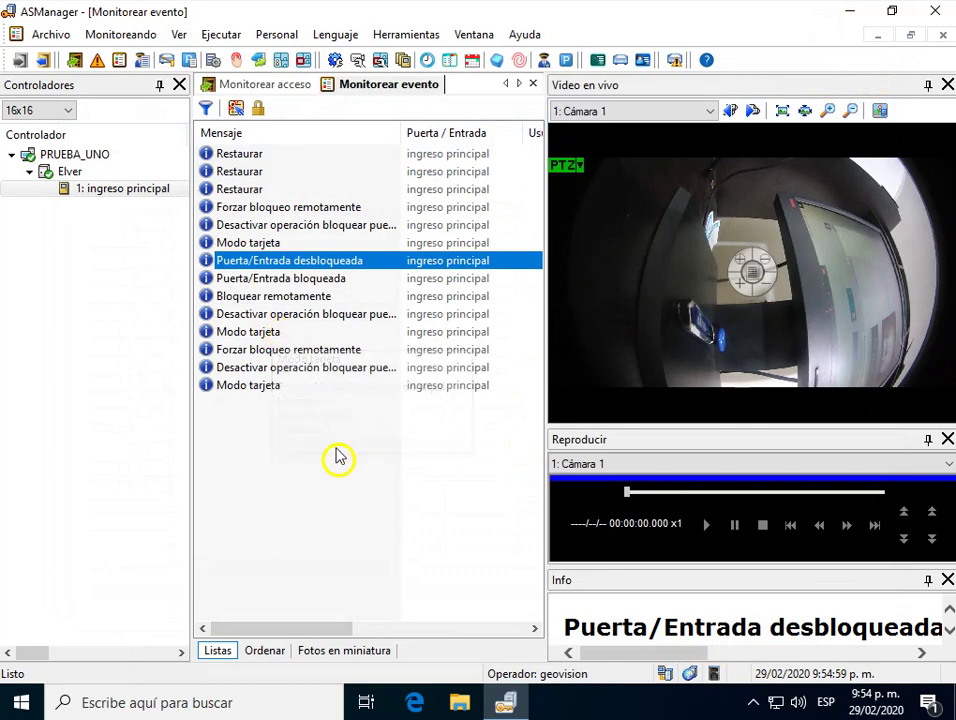
Show the Monitorear acceso log and view the 'Acceso concedido' events' camera snapshots
click(264, 85)
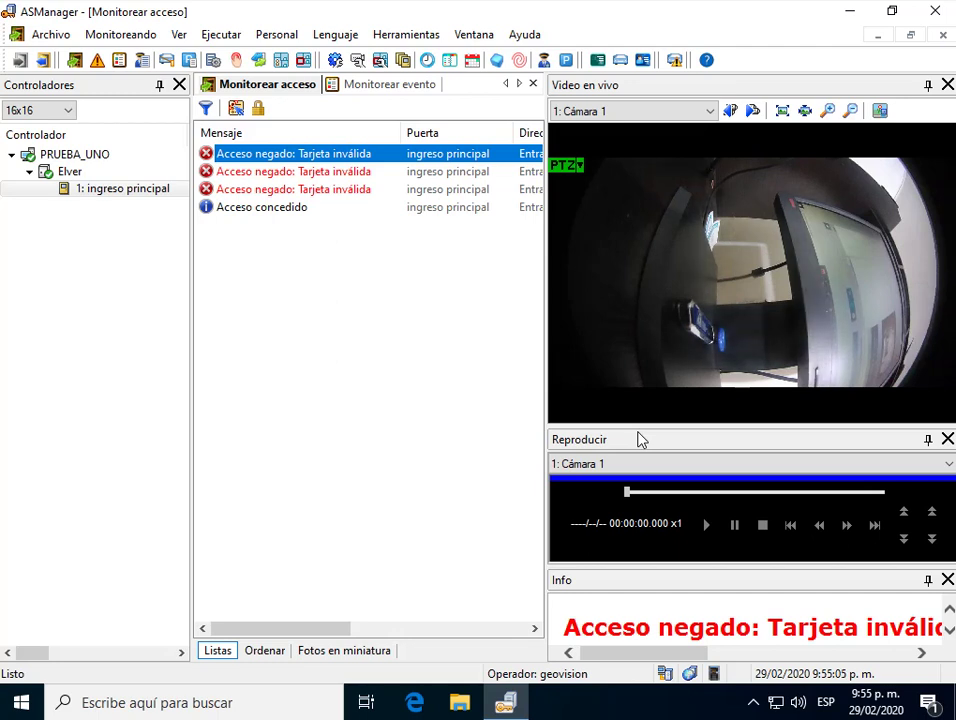
double_click(267, 207)
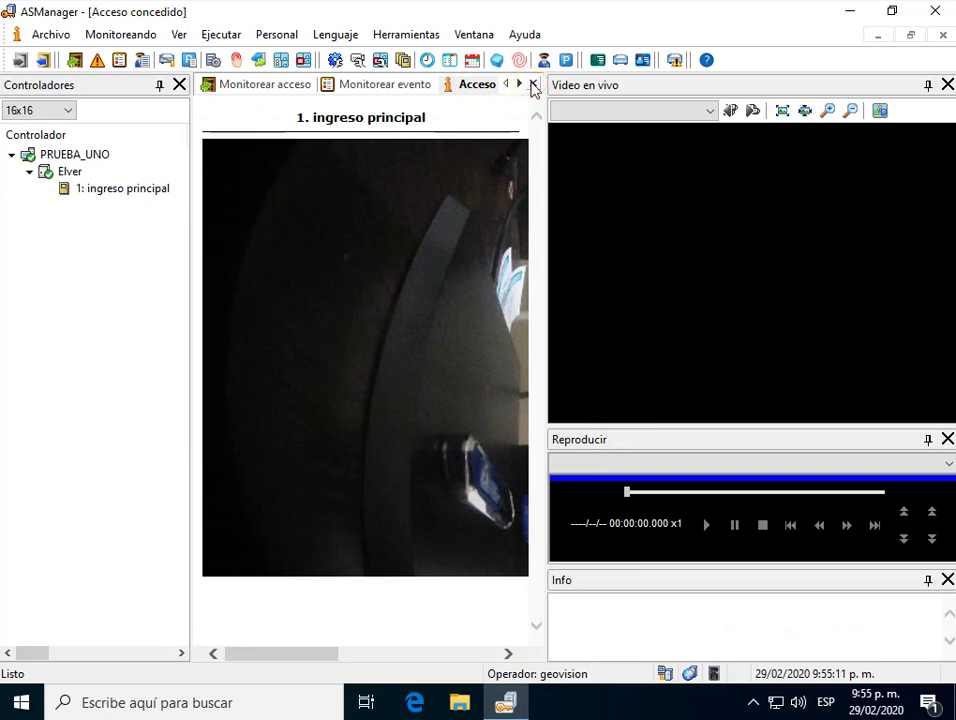
click(533, 85)
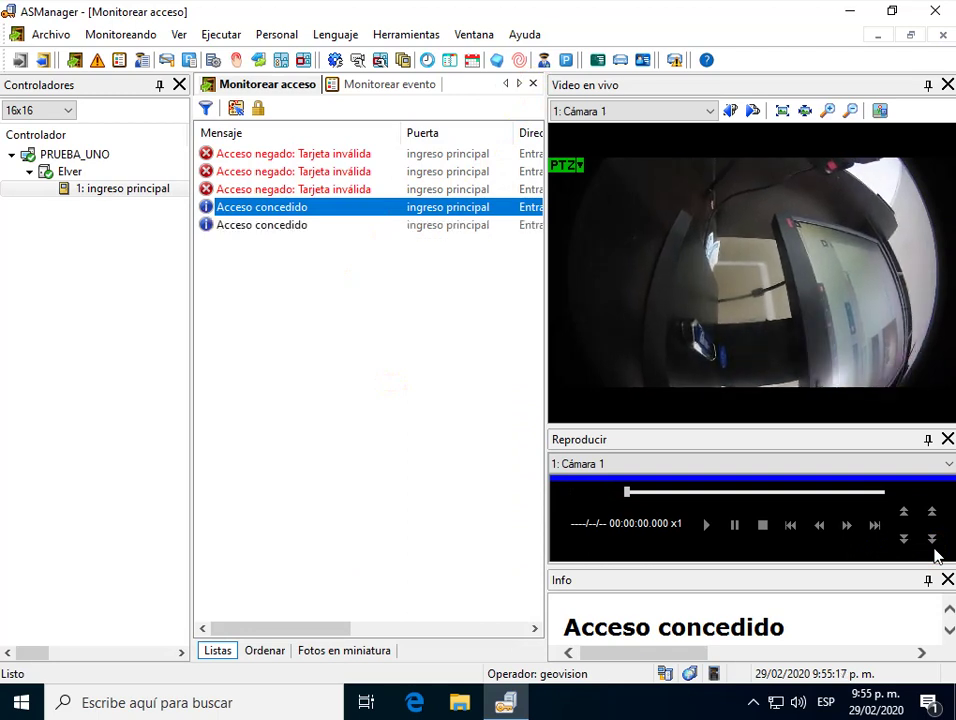
click(247, 229)
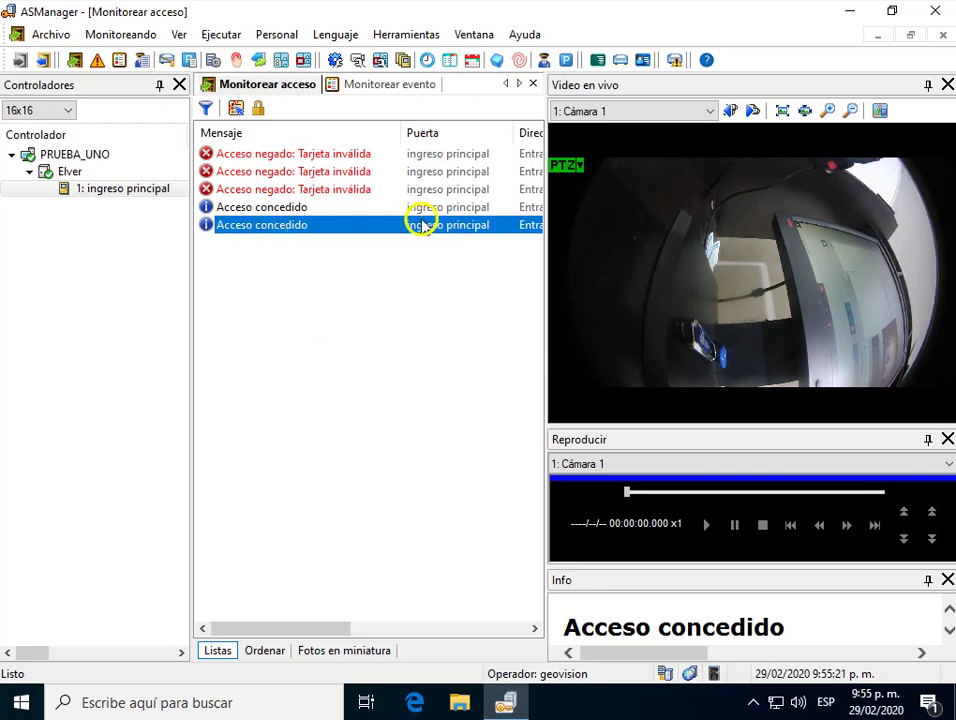
Force-lock 1: ingreso principal and check the resulting 'Cerrado a fuerza' denied event
right_click(130, 188)
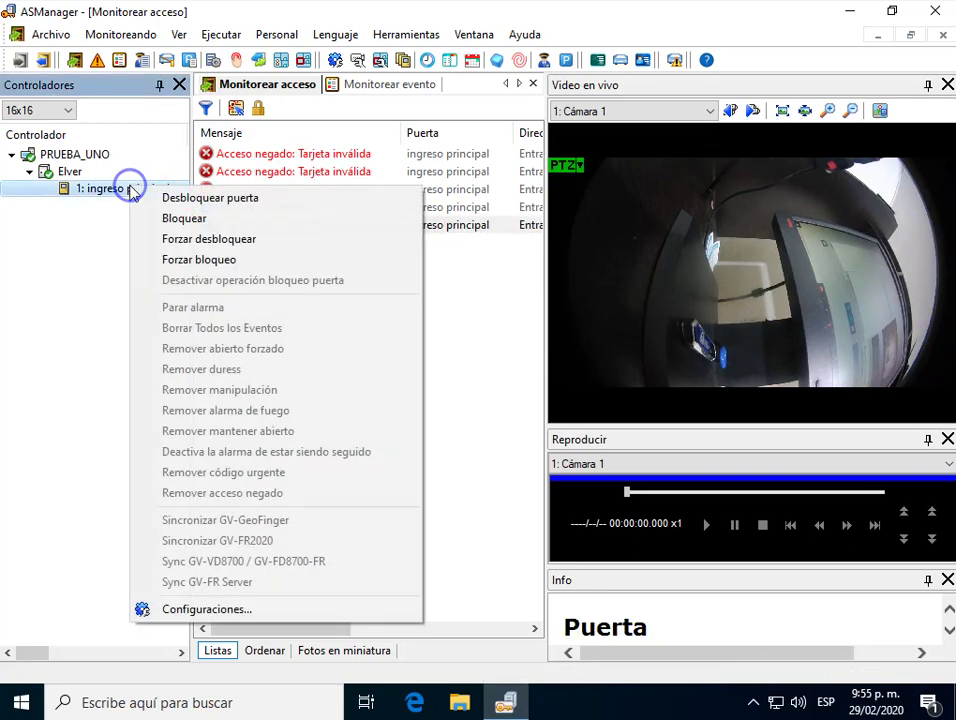
click(215, 263)
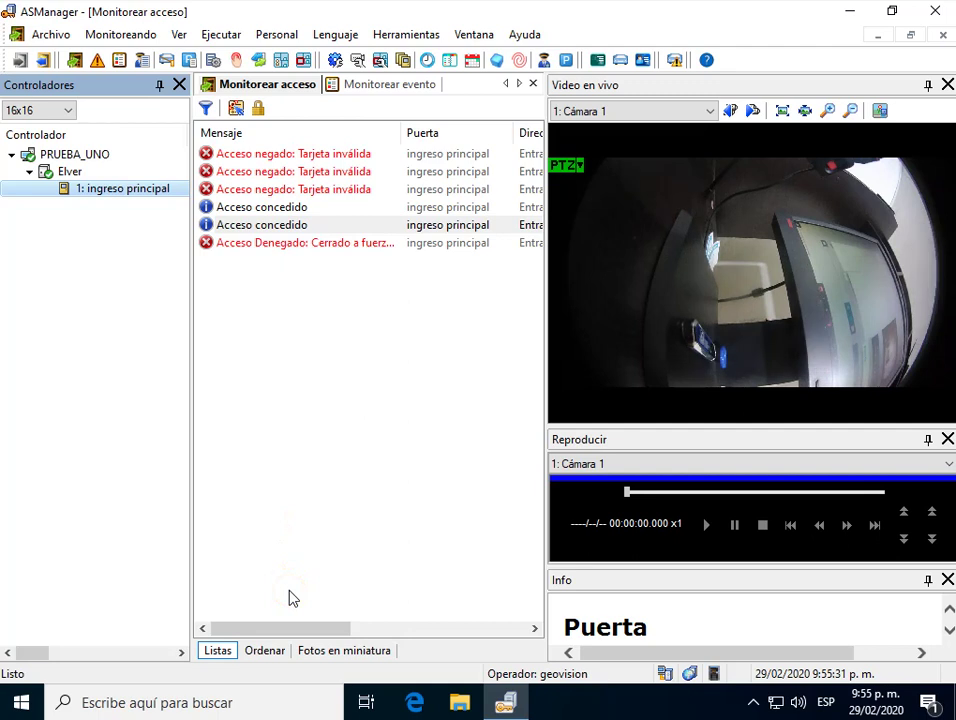
click(241, 246)
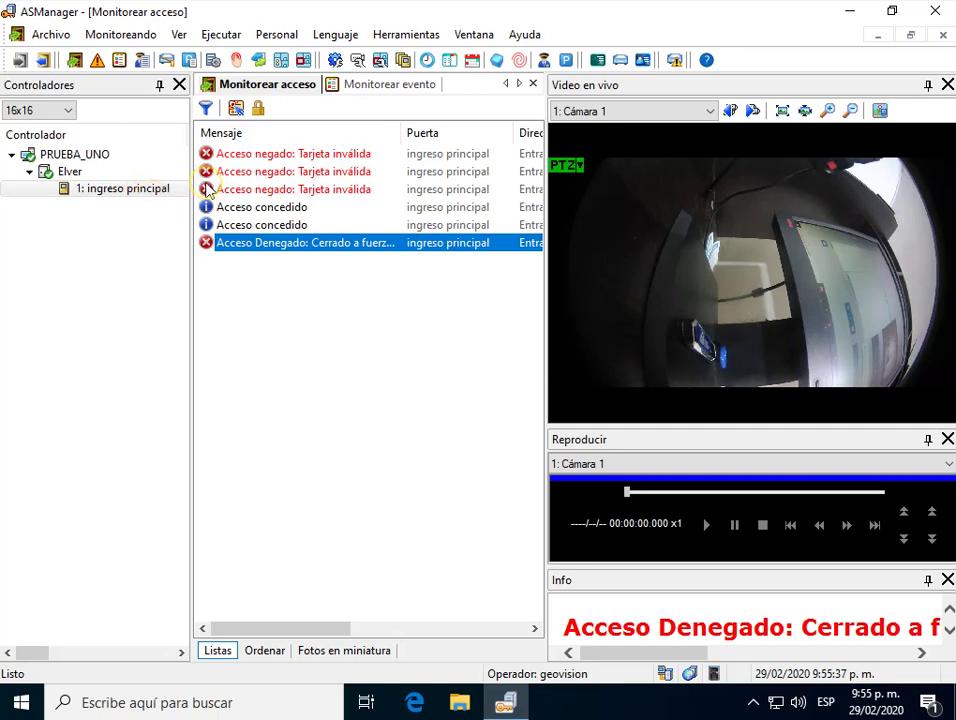
Deactivate the door's forced lock and check the new 'Acceso concedido' event
right_click(95, 188)
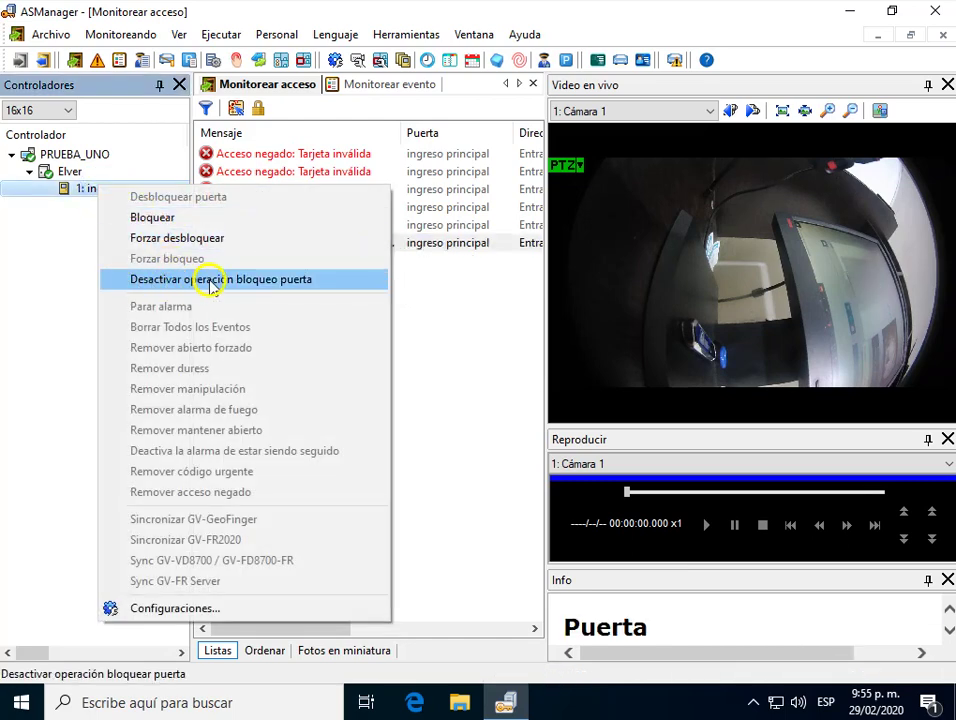
click(231, 280)
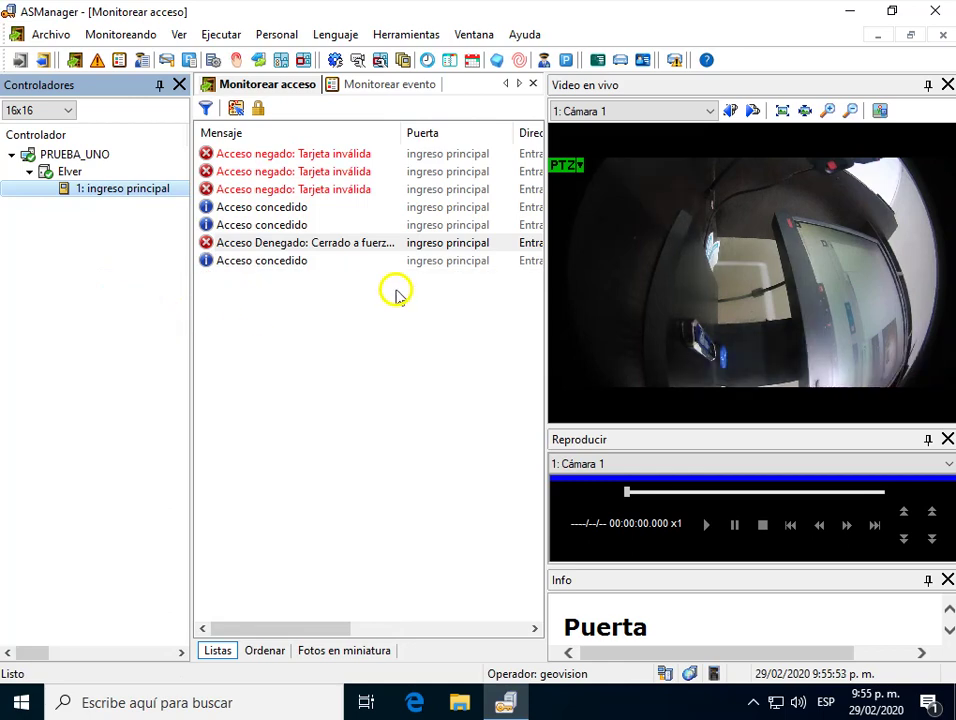
click(386, 264)
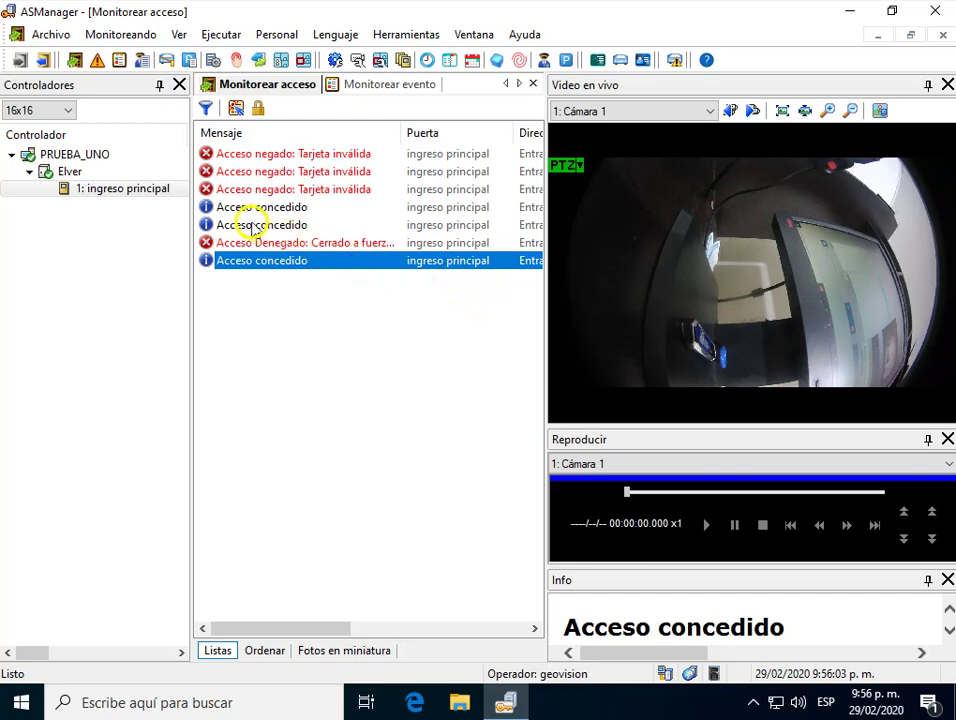
Select ingreso principal, then log out through Archivo > Logout
click(82, 195)
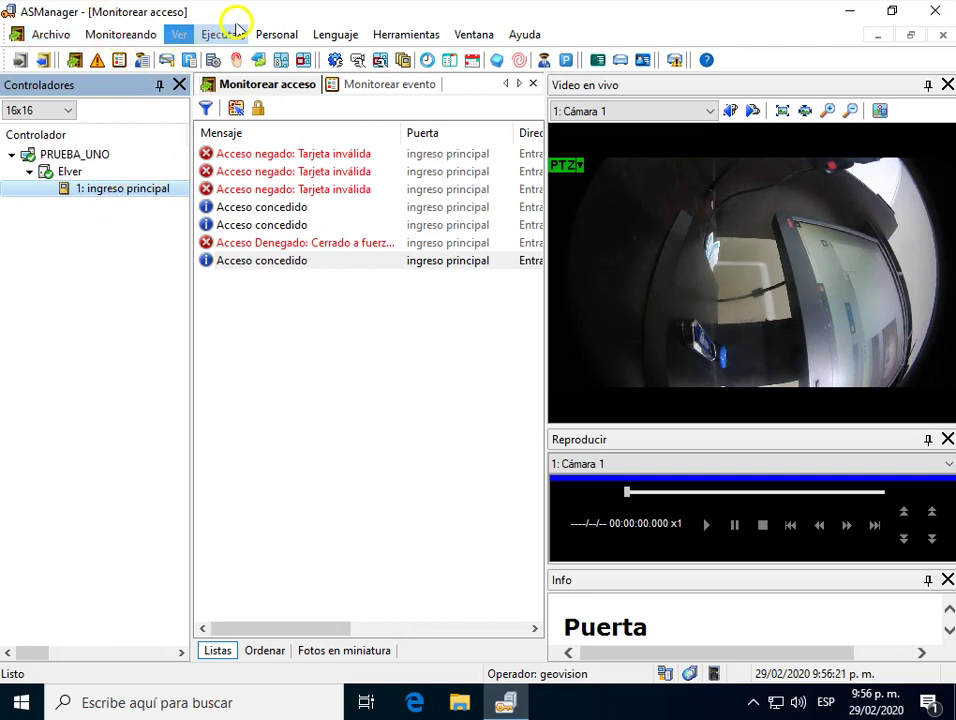
click(52, 36)
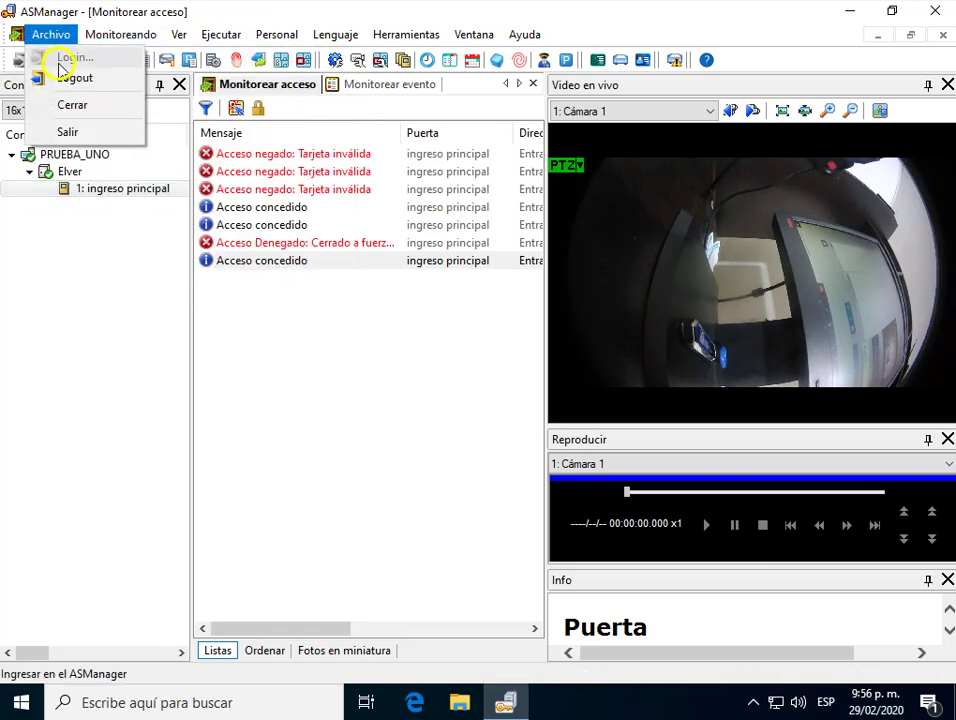
click(60, 78)
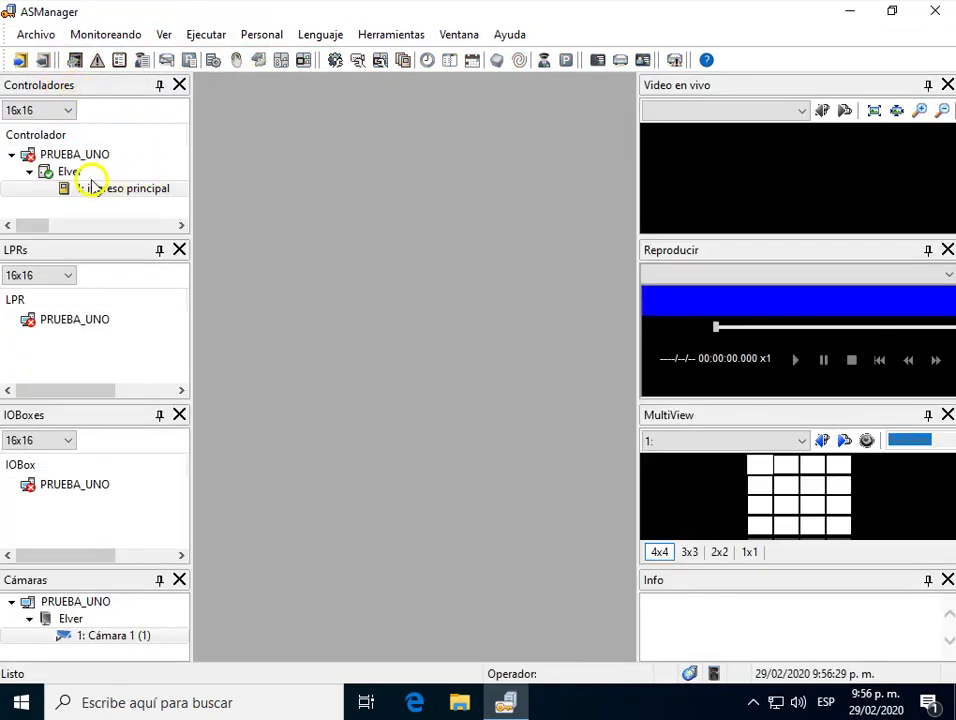
Log in with the operator ID and password, Auto Login ticked, and select the Elver controller
click(58, 158)
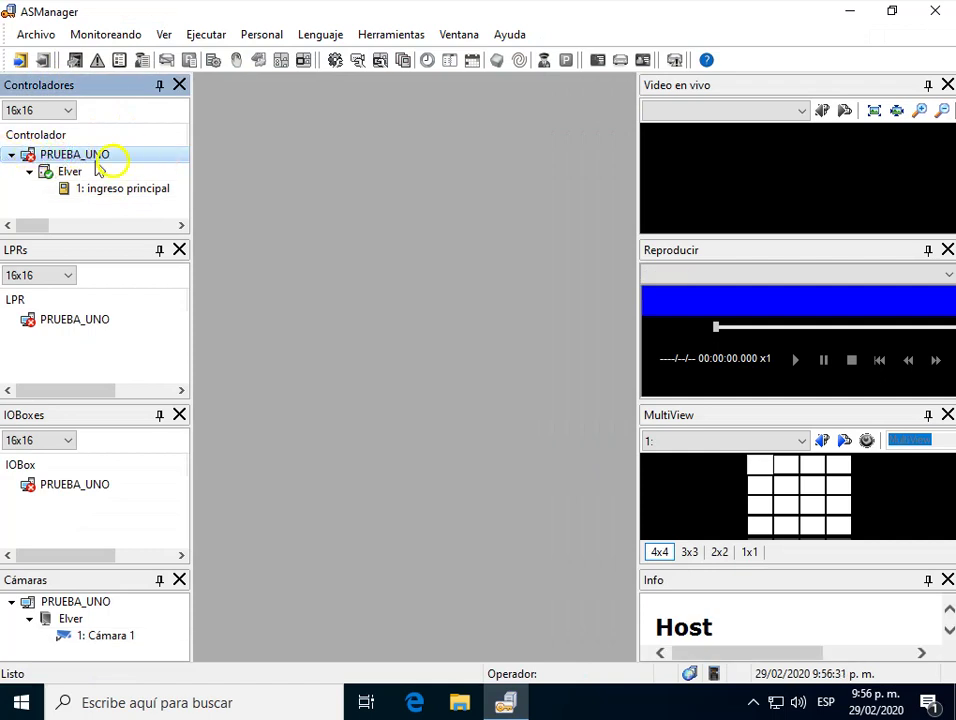
click(20, 60)
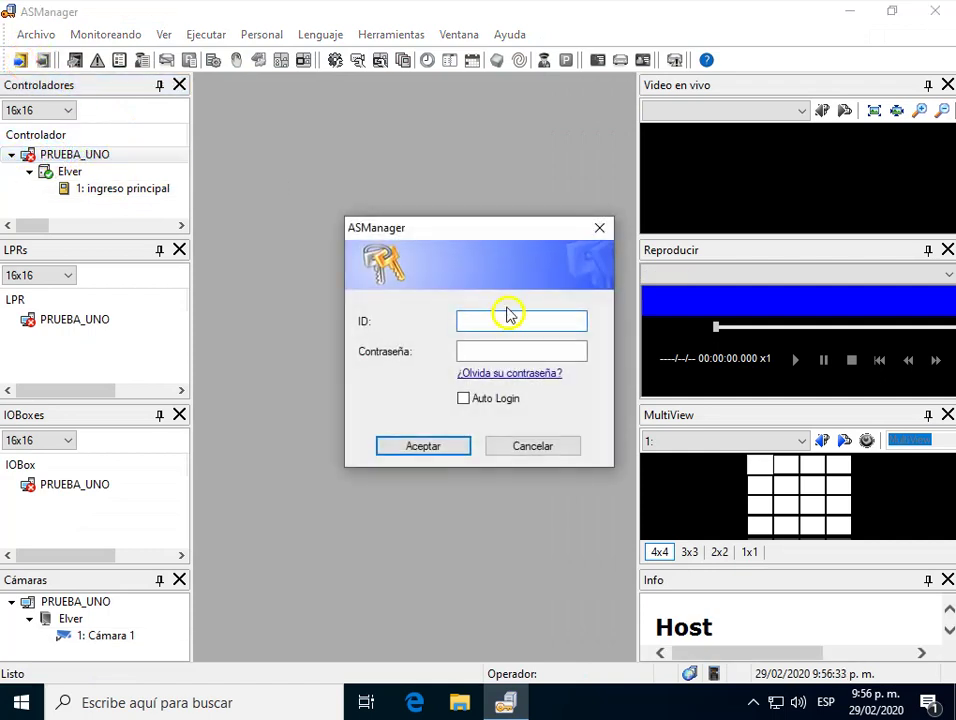
click(507, 327)
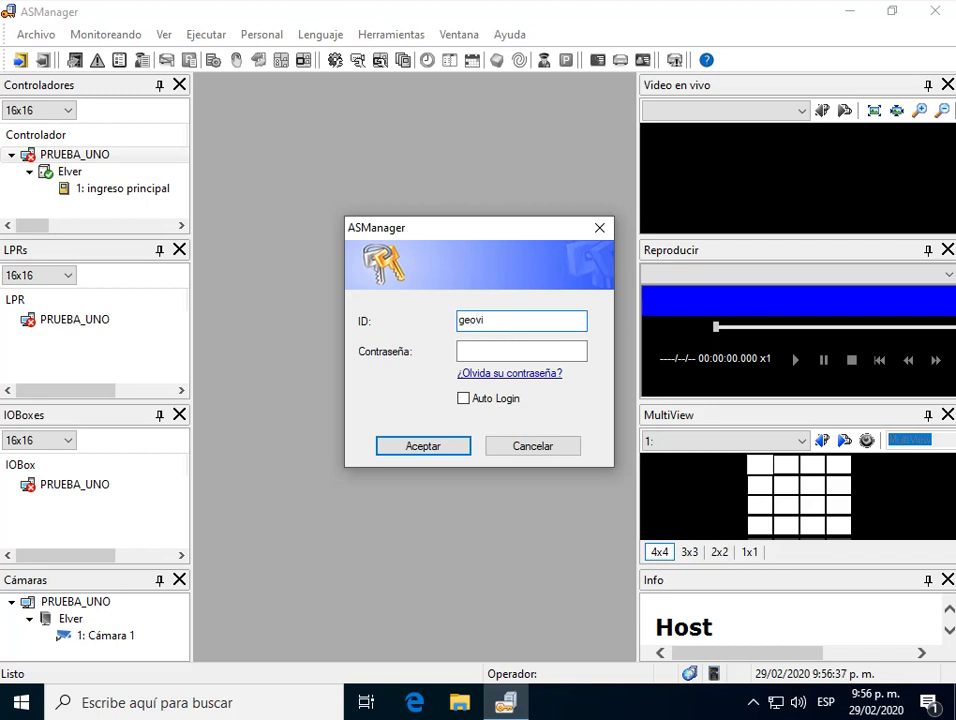
text(geovision)
key(Tab)
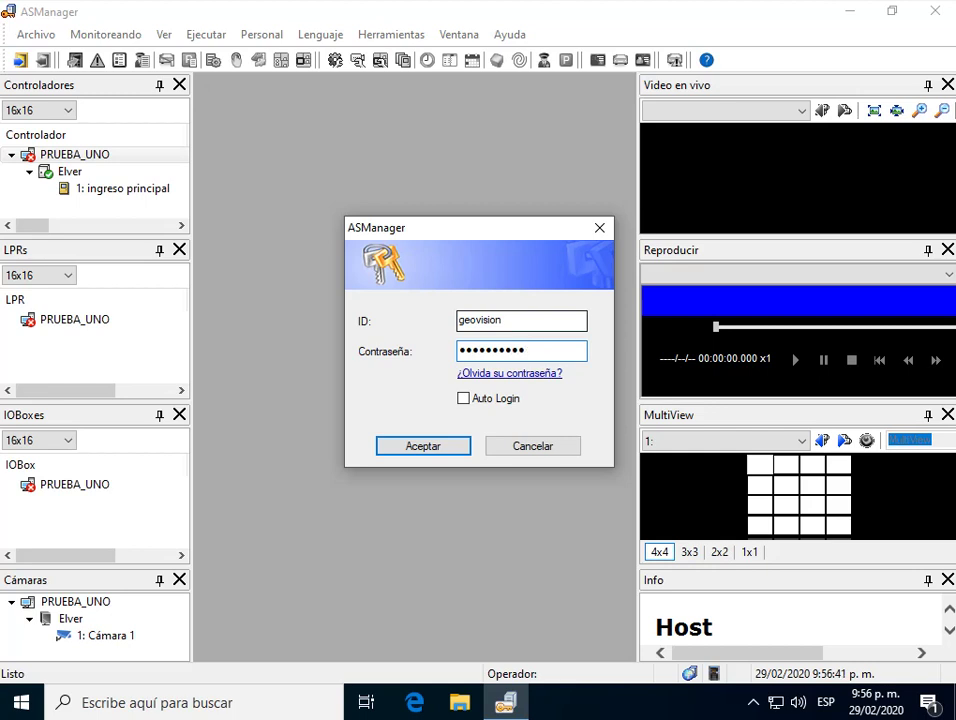
click(463, 398)
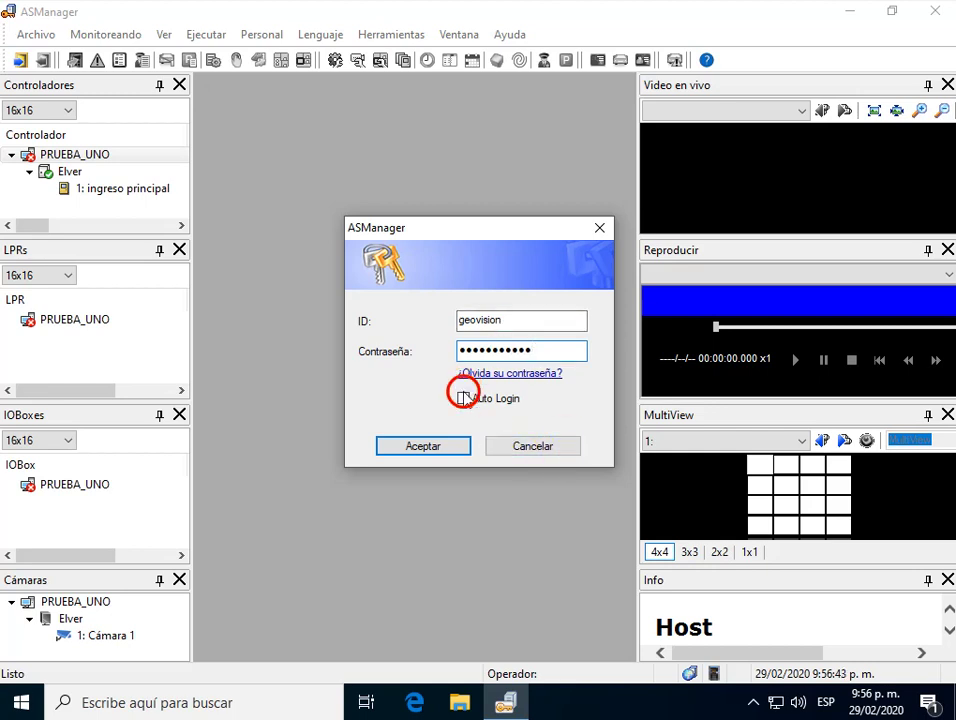
click(455, 441)
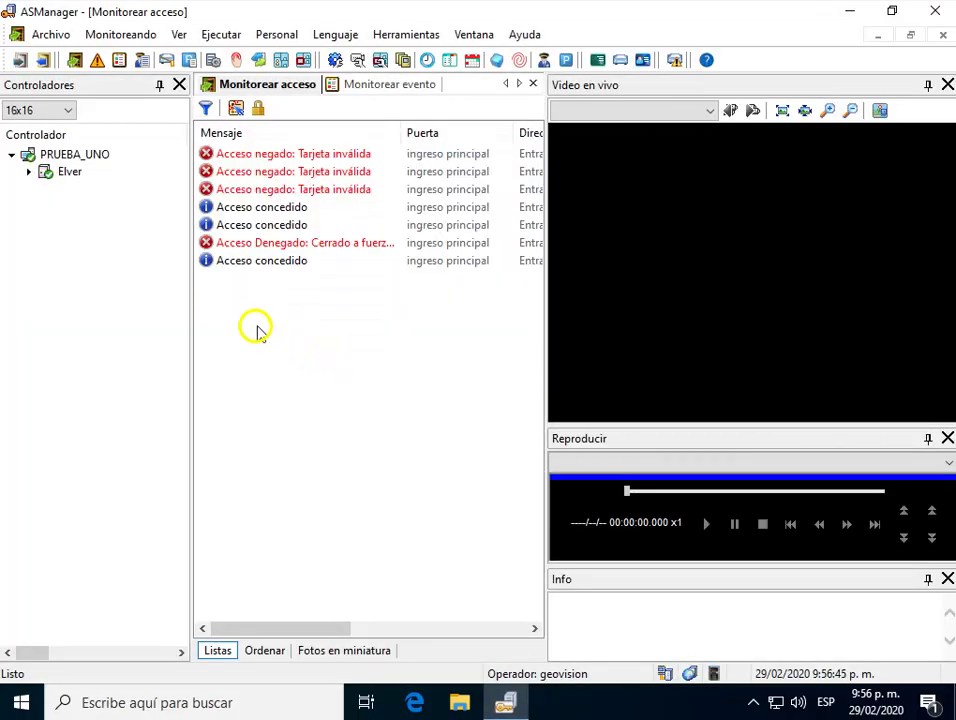
click(80, 172)
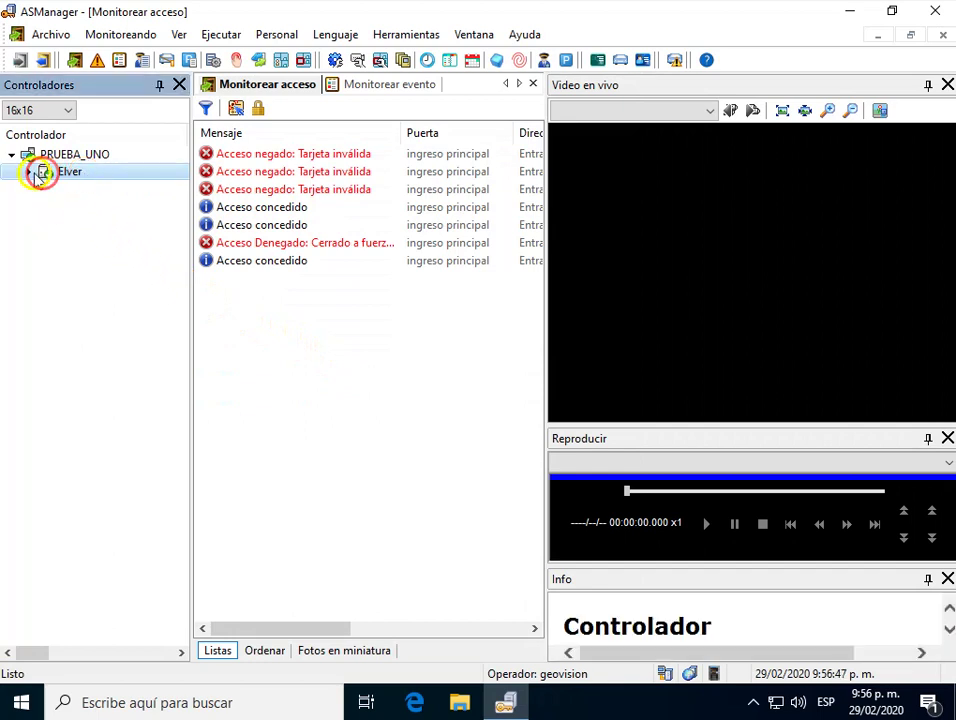
Expand Elver, select 1: ingreso principal for its Cámara 1 view, and show PTZ controls
click(29, 172)
click(90, 192)
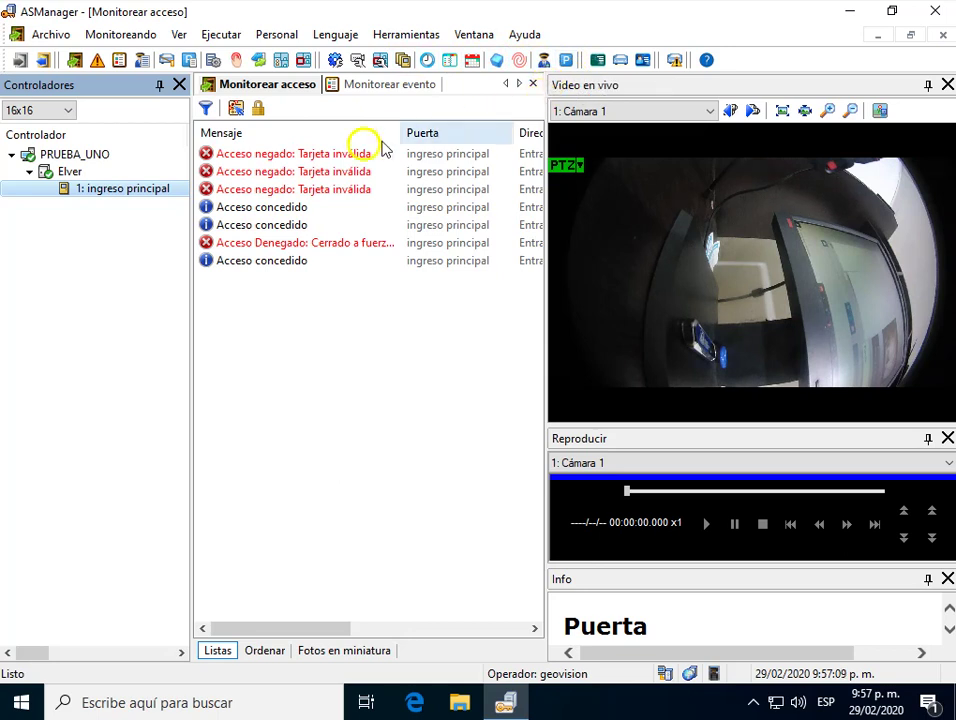
mouse_move(312, 183)
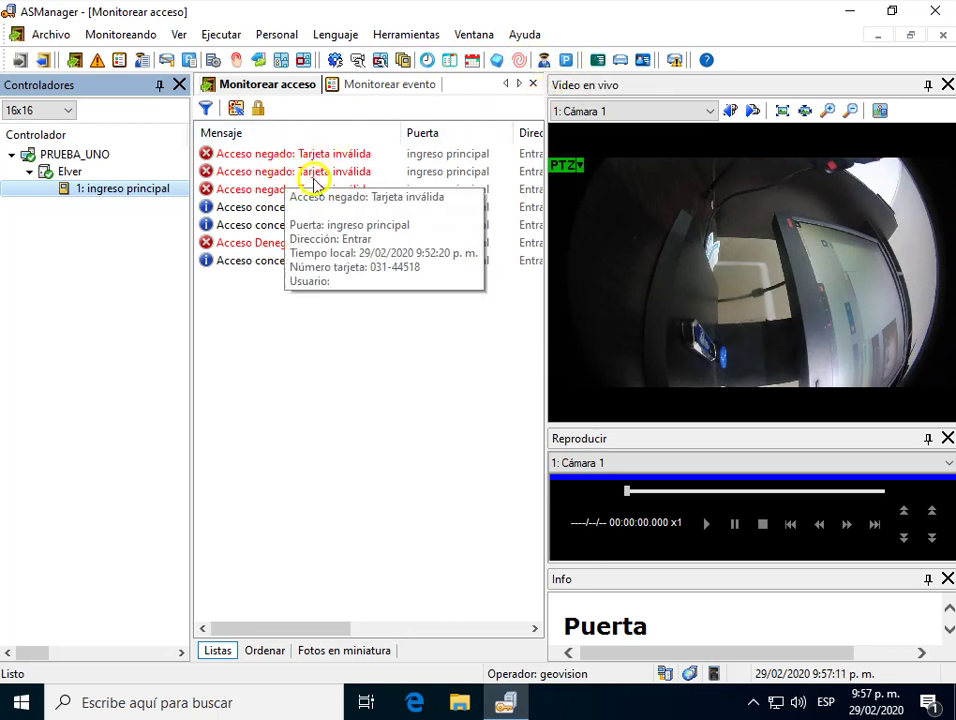
mouse_move(323, 235)
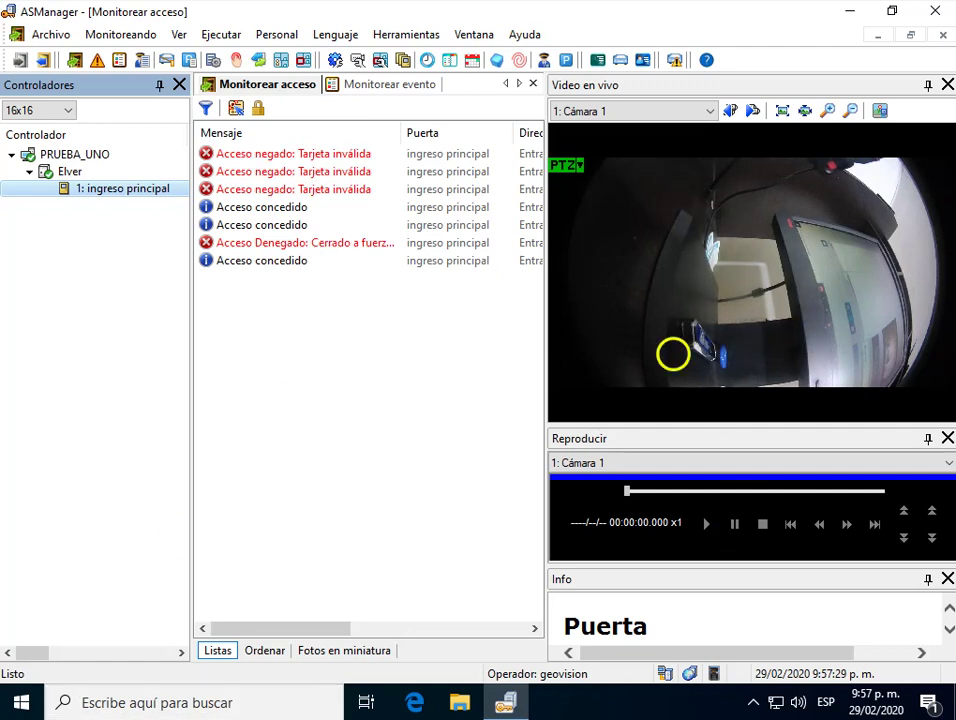
click(584, 61)
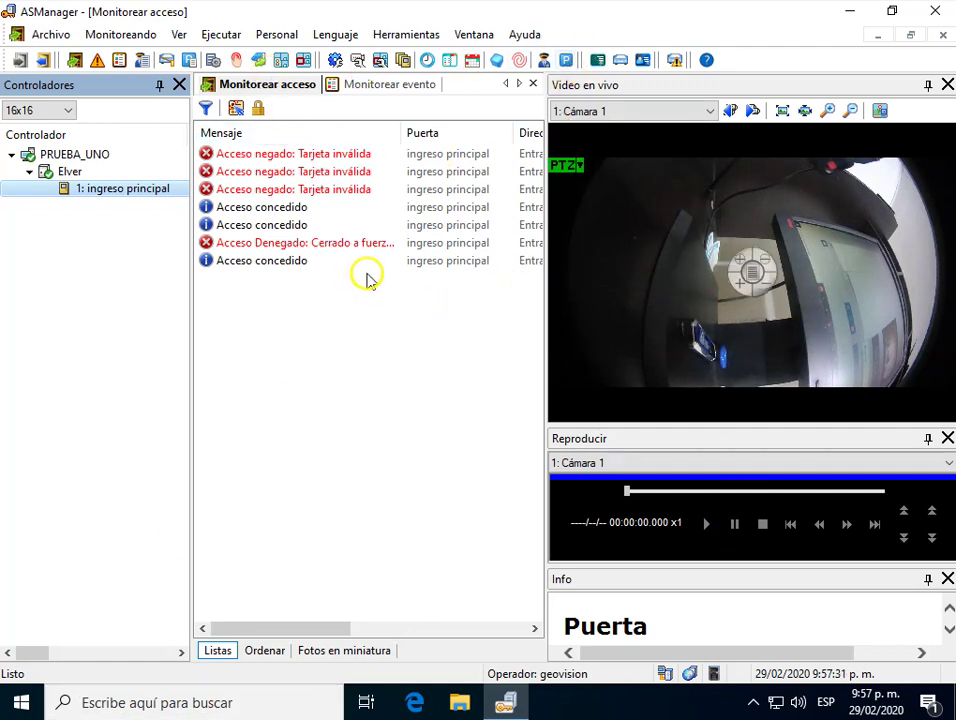